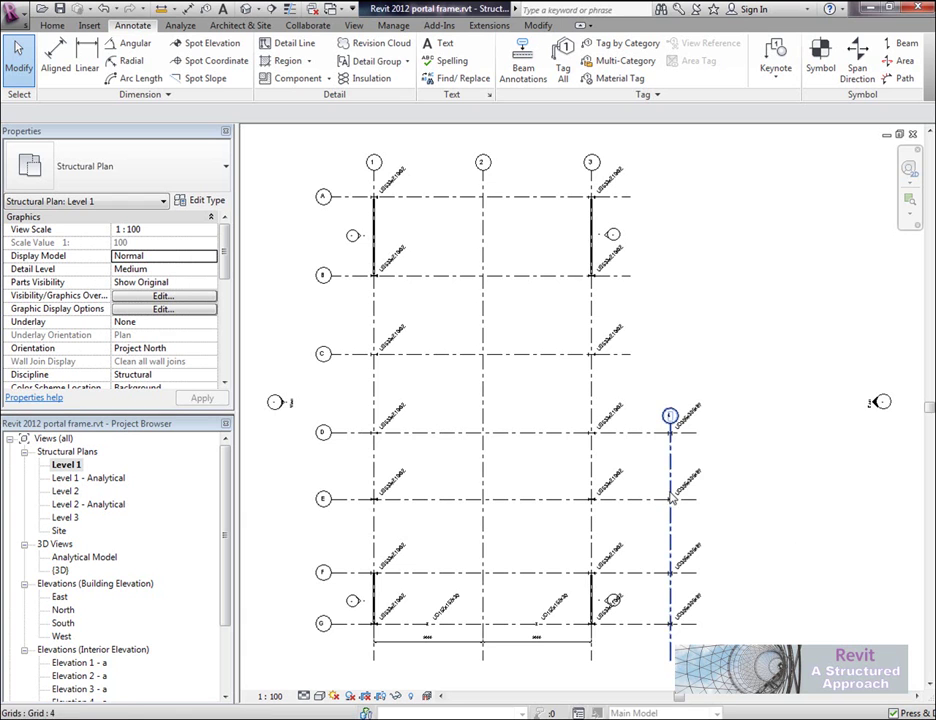
Step: Open the {3D} view from the Project Browser and frame the complete steel portal frame
middle_drag(650, 472, 656, 488)
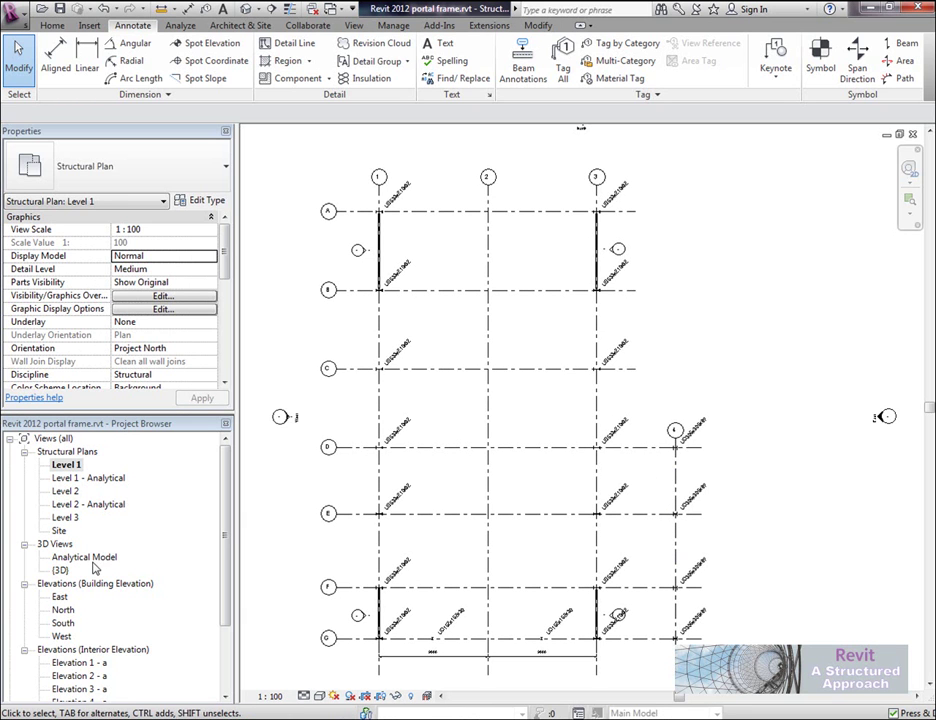
click(62, 570)
double_click(62, 570)
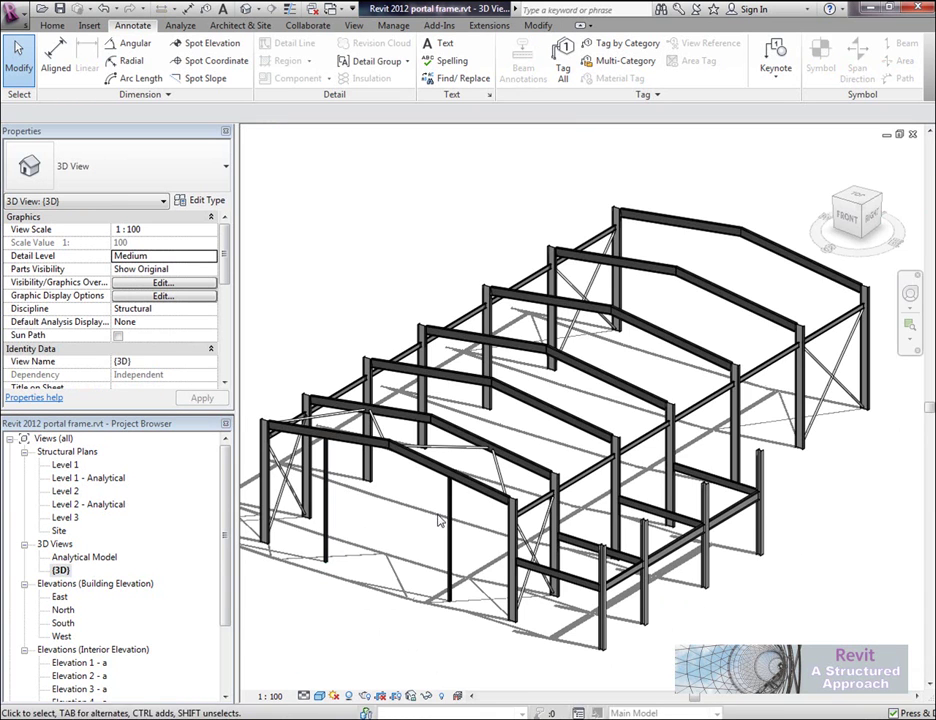
middle_drag(512, 465, 527, 449)
scroll(527, 462, up, 3)
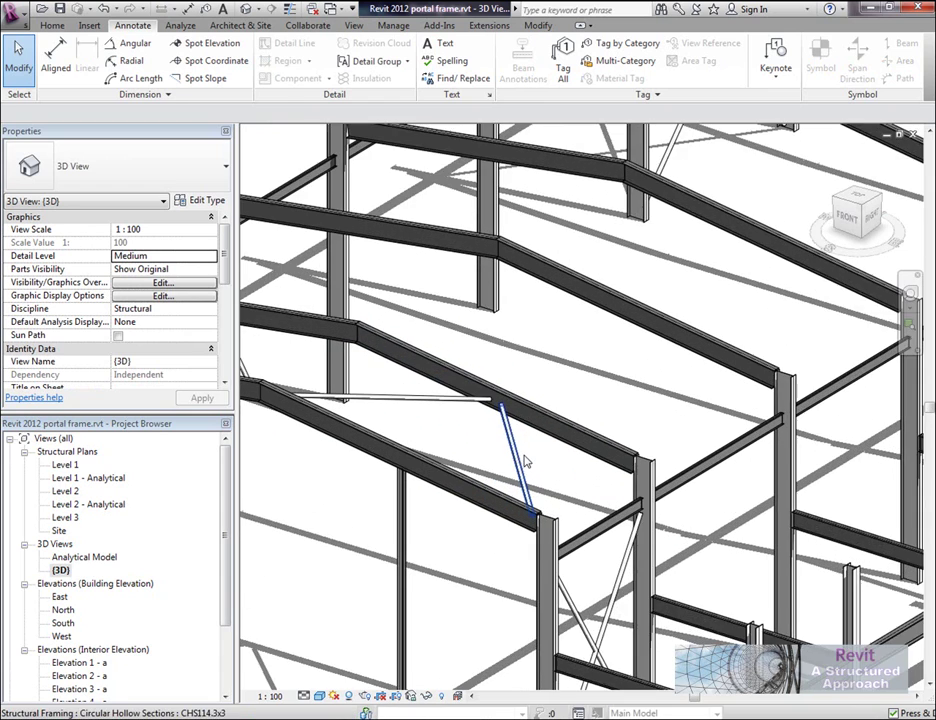
scroll(545, 480, up, 2)
scroll(558, 498, down, 3)
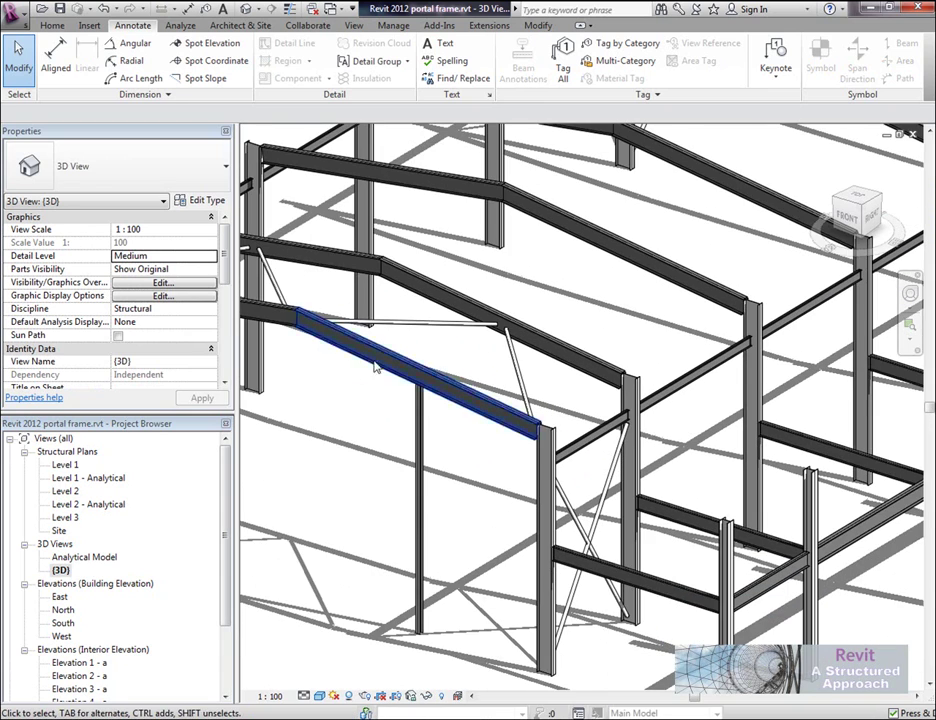
middle_drag(597, 435, 515, 398)
scroll(540, 362, down, 3)
middle_drag(598, 366, 608, 371)
scroll(608, 371, down, 2)
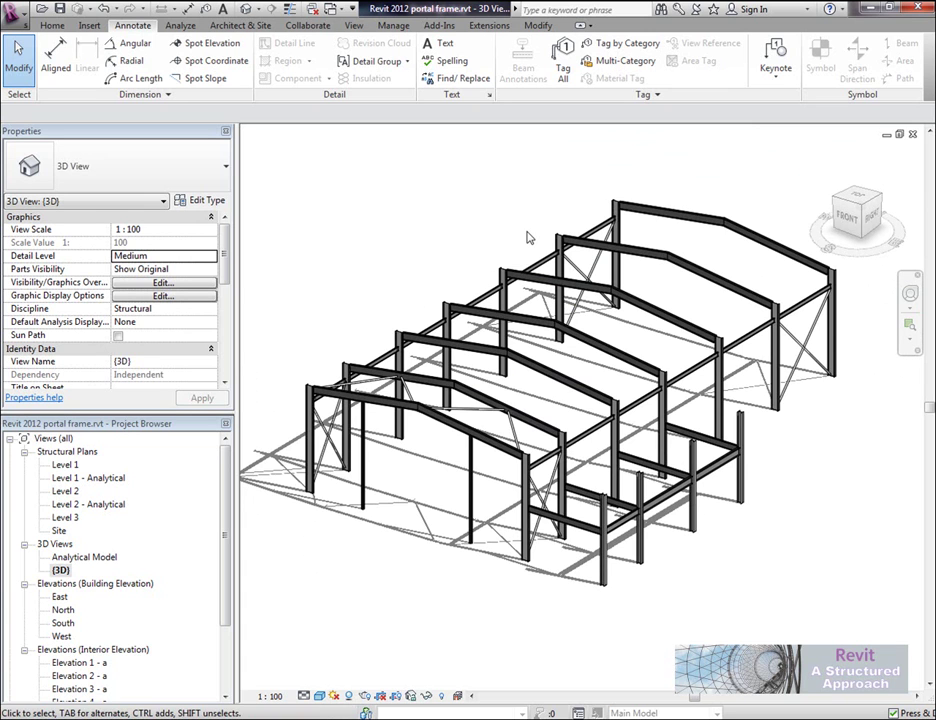
middle_drag(595, 198, 560, 192)
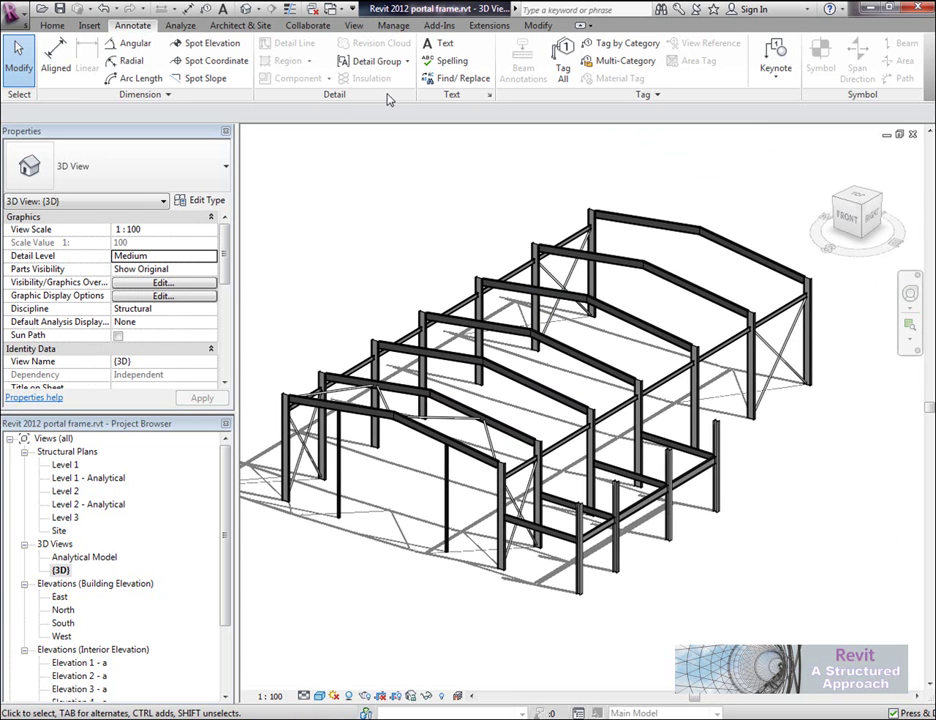
Step: Show the Extensions tab's AutoCAD Structural Detailing options, including Steel Detailing Link
click(440, 26)
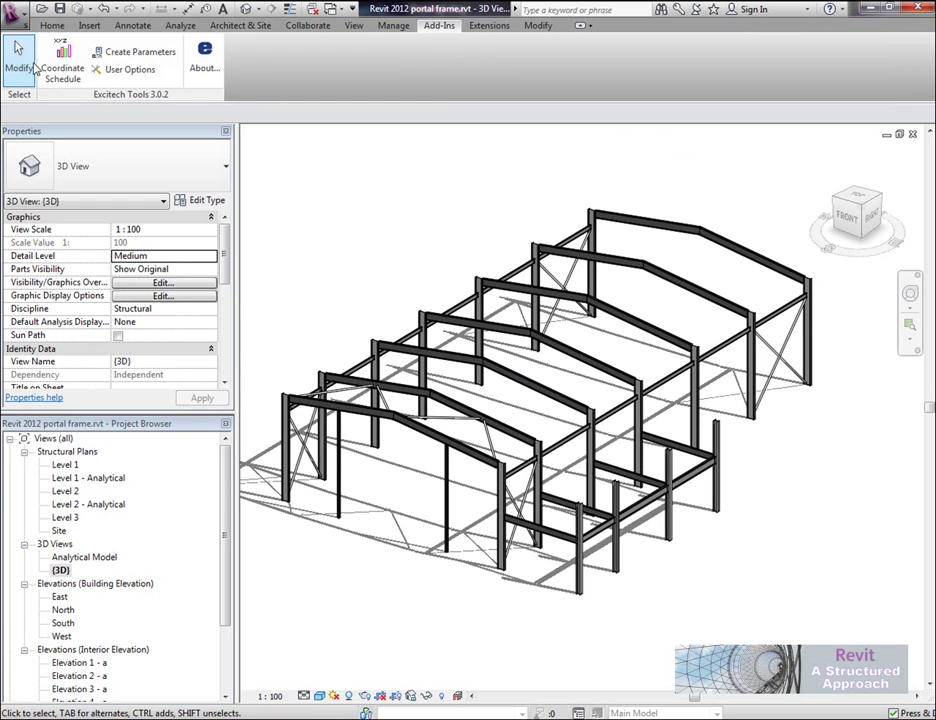
click(489, 27)
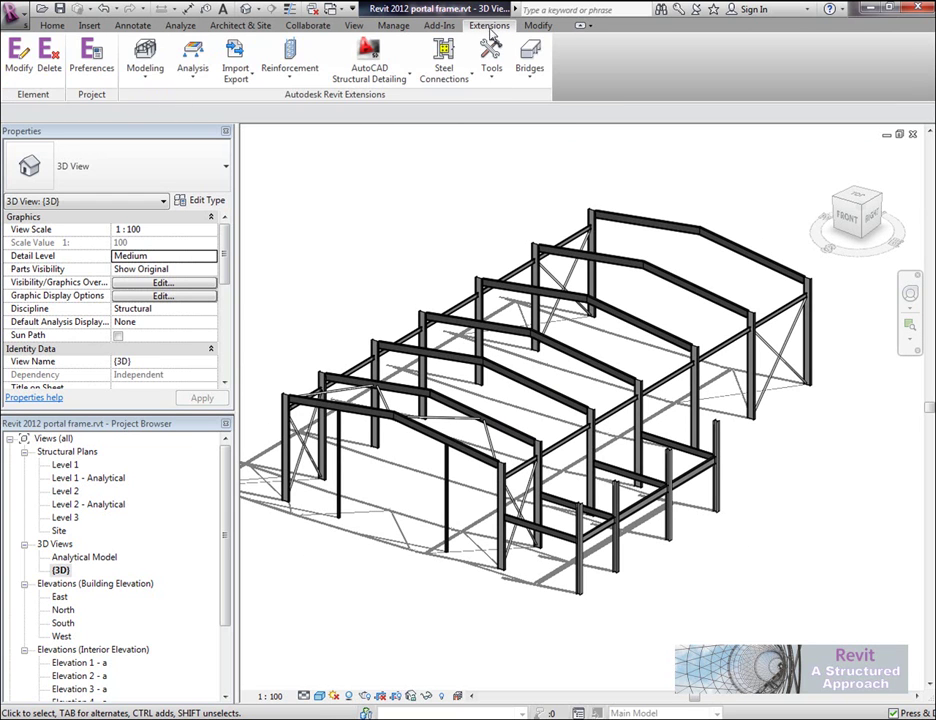
middle_drag(441, 188, 434, 208)
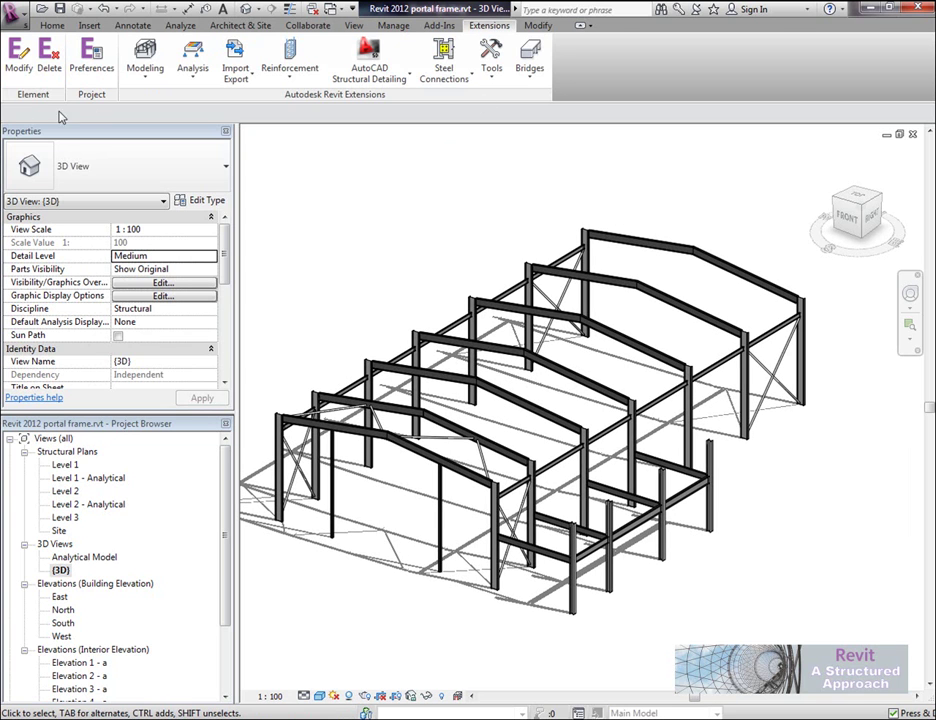
click(372, 65)
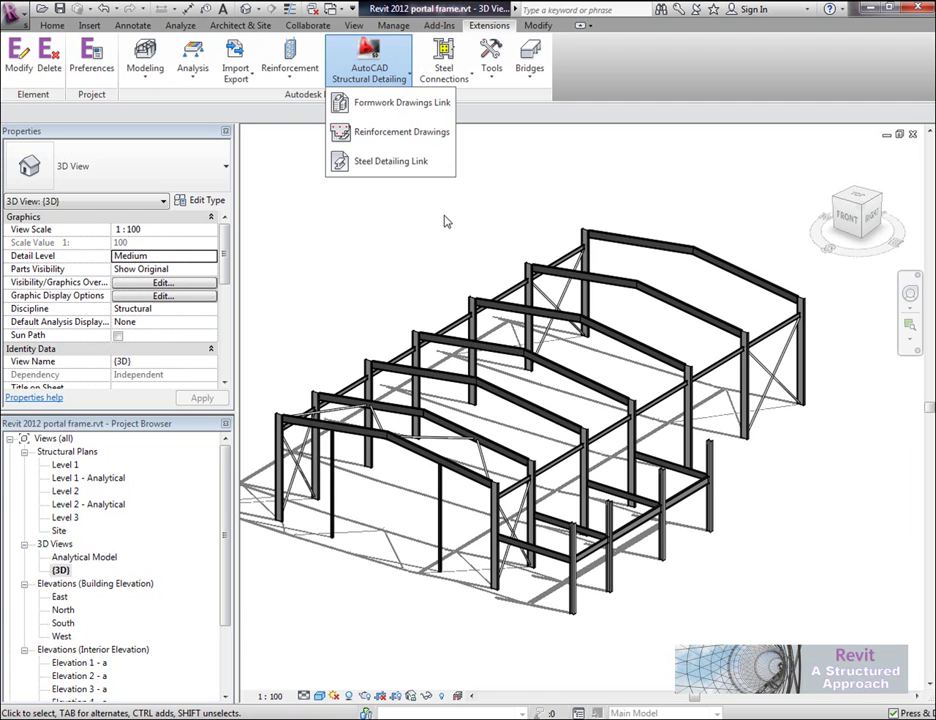
Step: Choose Send model to AutoCAD Structural Detailing and confirm it
click(393, 168)
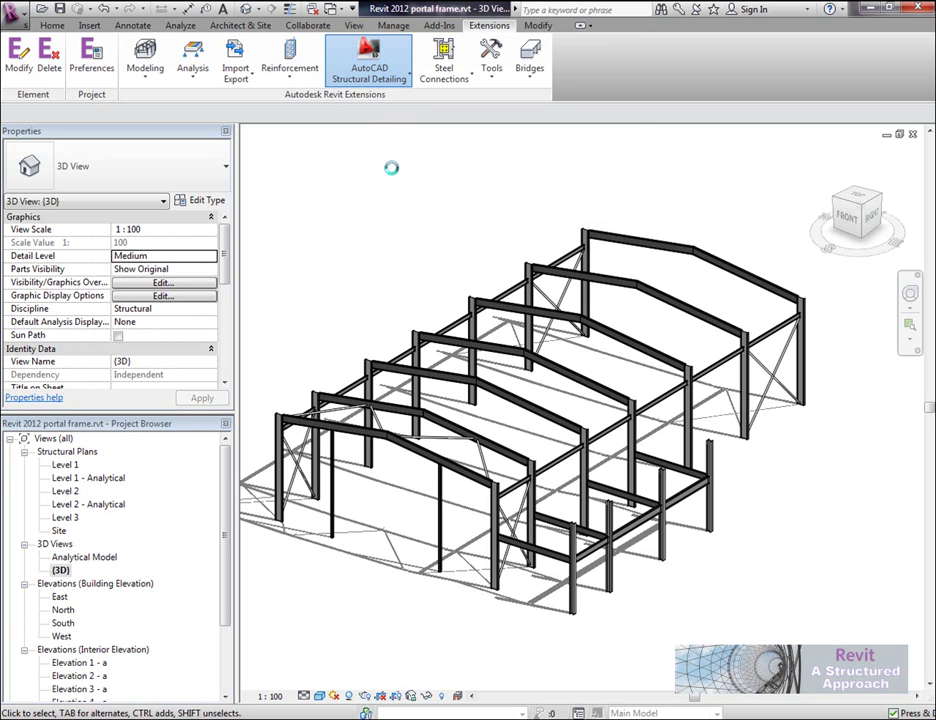
drag(493, 296, 453, 173)
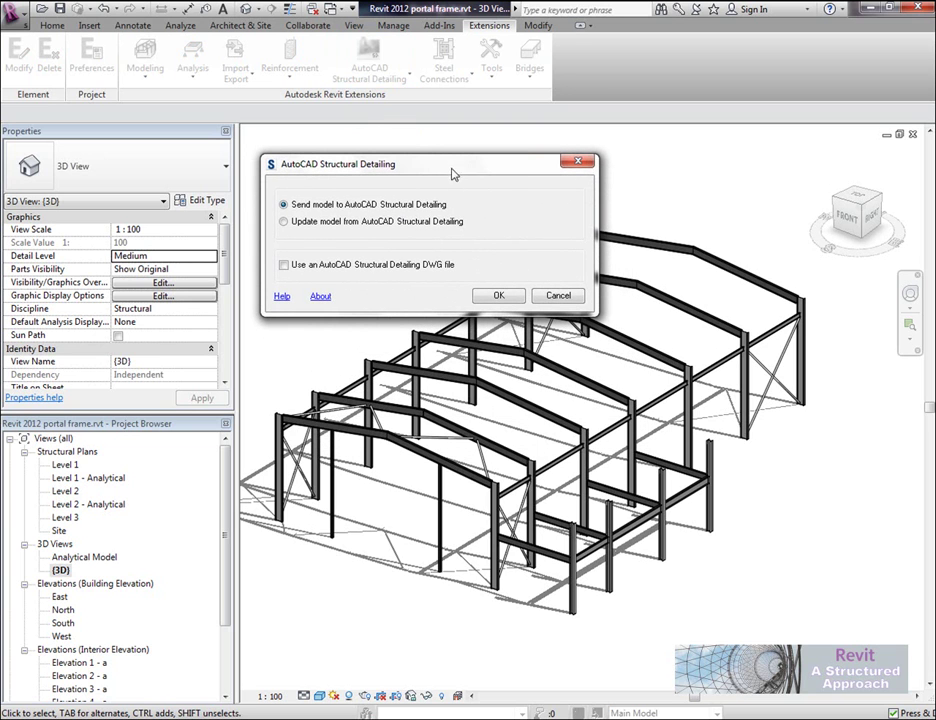
click(499, 296)
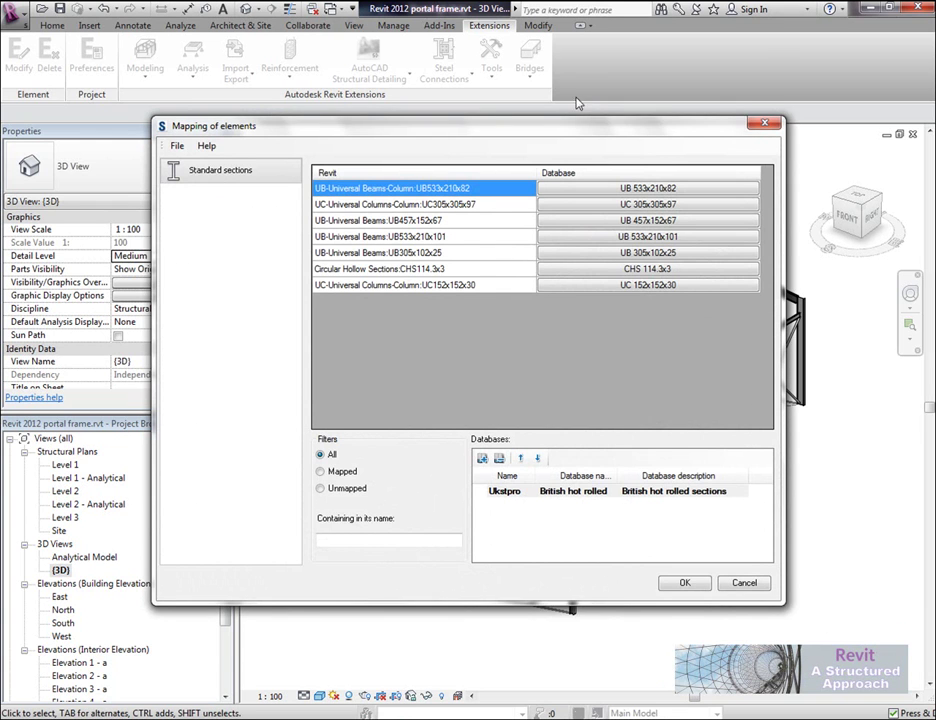
Step: Verify no sections are unmapped, show All, and accept the seven section mappings
drag(583, 135, 574, 174)
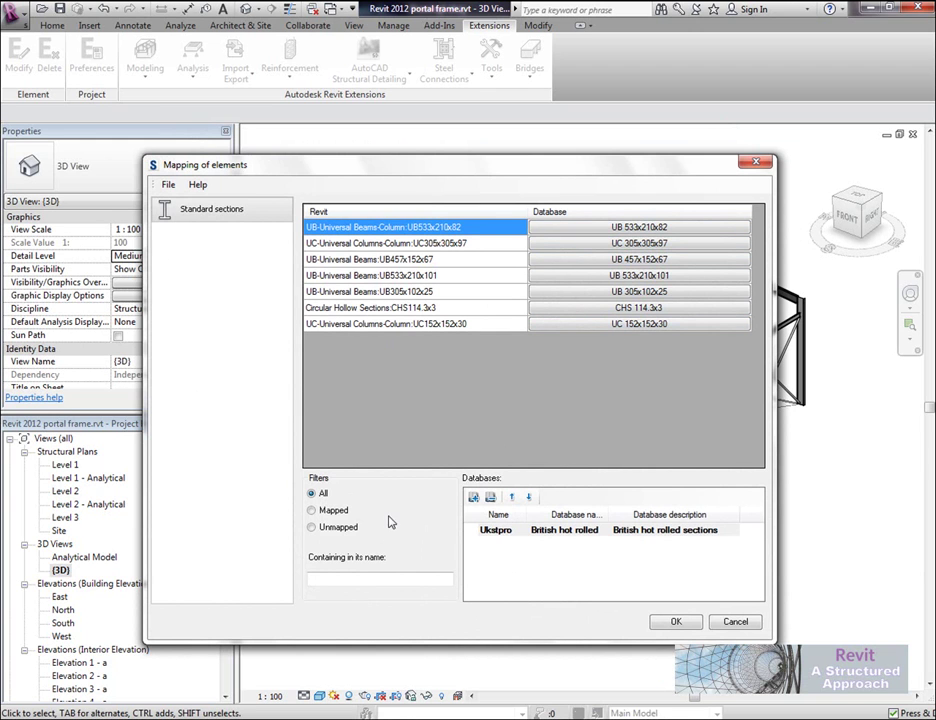
click(312, 529)
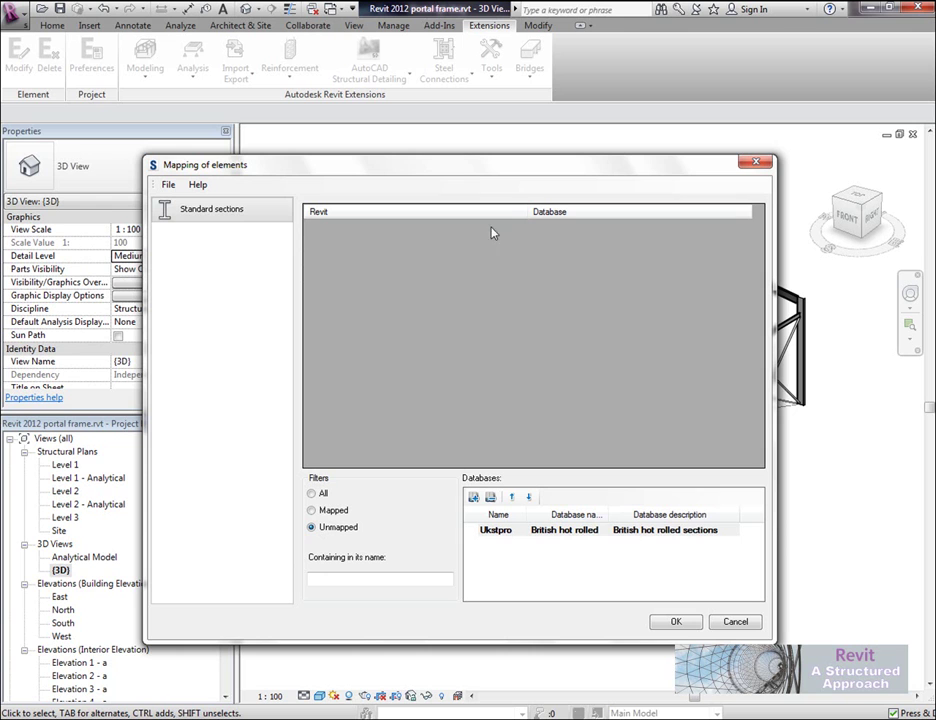
click(312, 493)
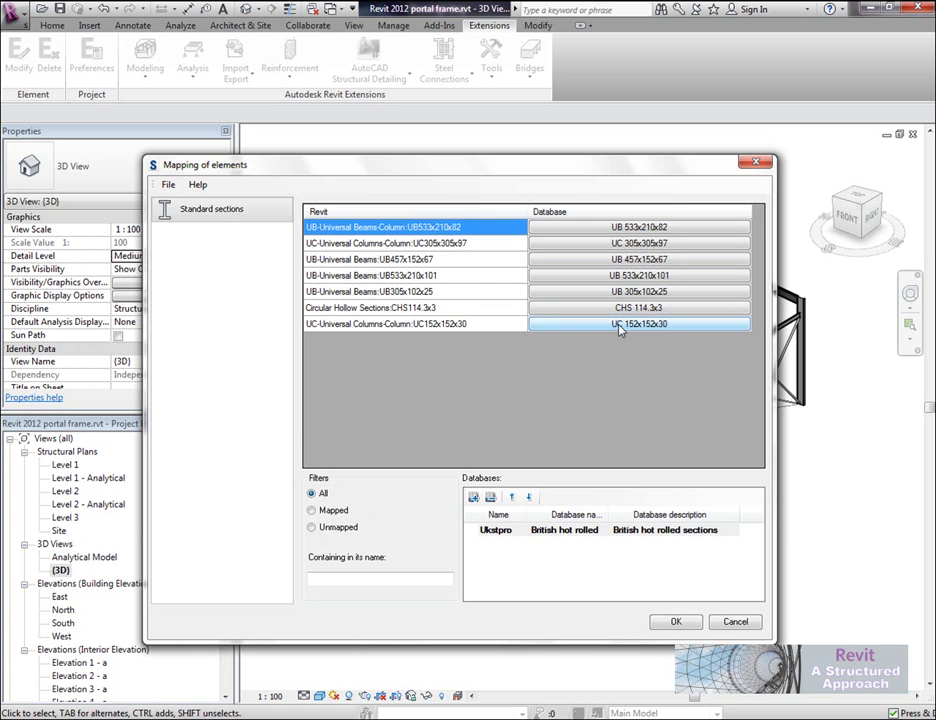
click(676, 622)
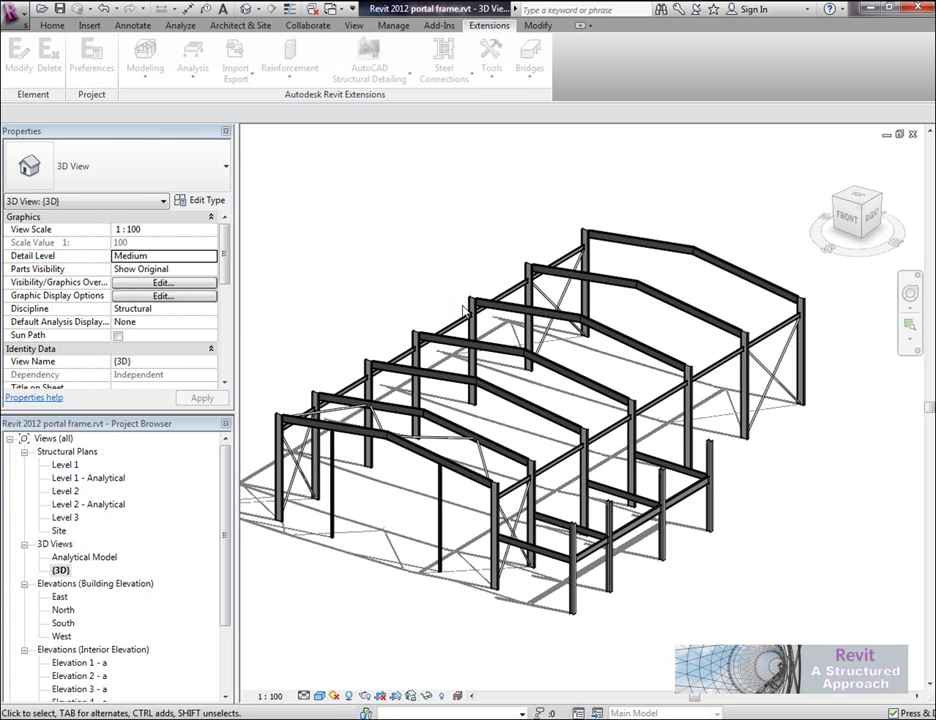
Step: Wait for the integration progress to complete, orbiting the 3D frame slightly
shift+middle_drag(463, 303, 453, 290)
Step: Switch to AutoCAD Structural Detailing, widen the model area and toggle the object inspector
key(alt+Tab)
key(alt+Tab)
key(alt+Tab)
key(alt+Tab)
key(alt+Tab)
key(alt+Tab)
key(alt+Tab)
key(alt+Tab)
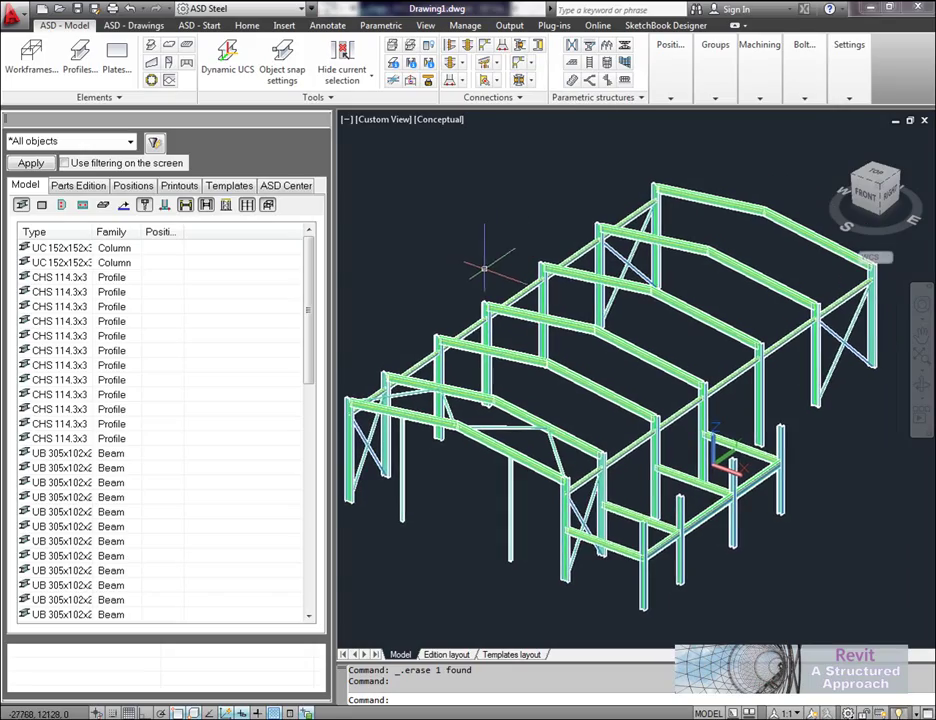
shift+middle_drag(482, 270, 476, 262)
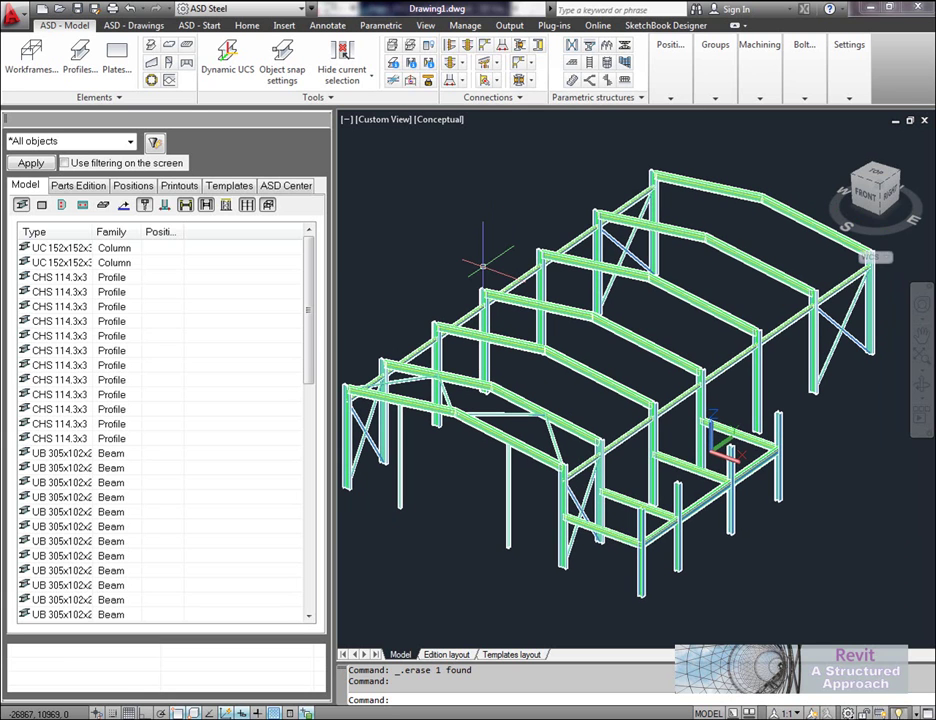
drag(337, 254, 162, 254)
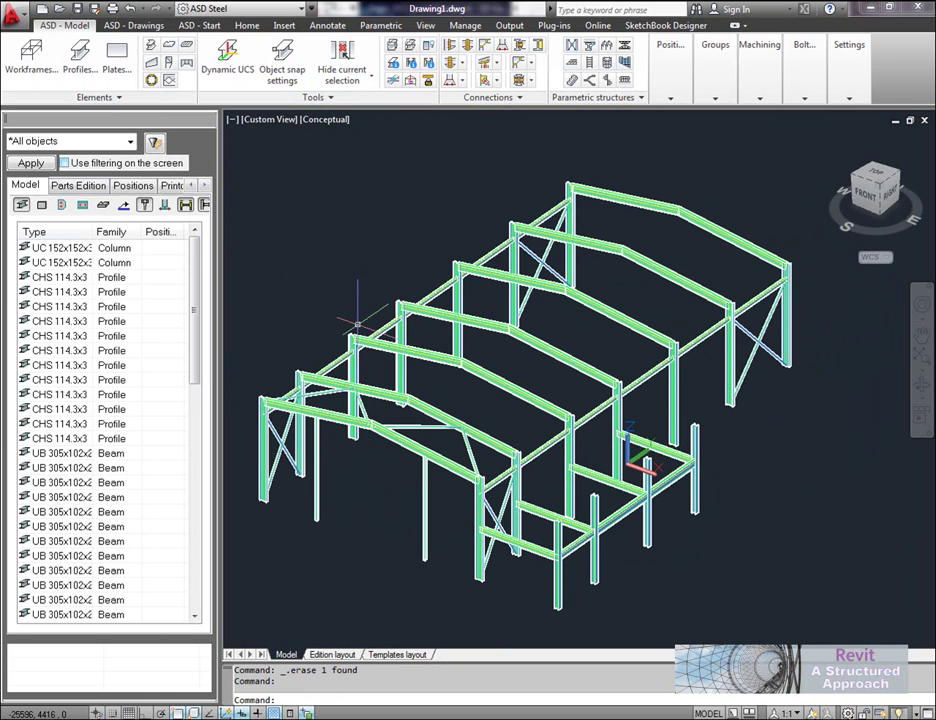
click(429, 46)
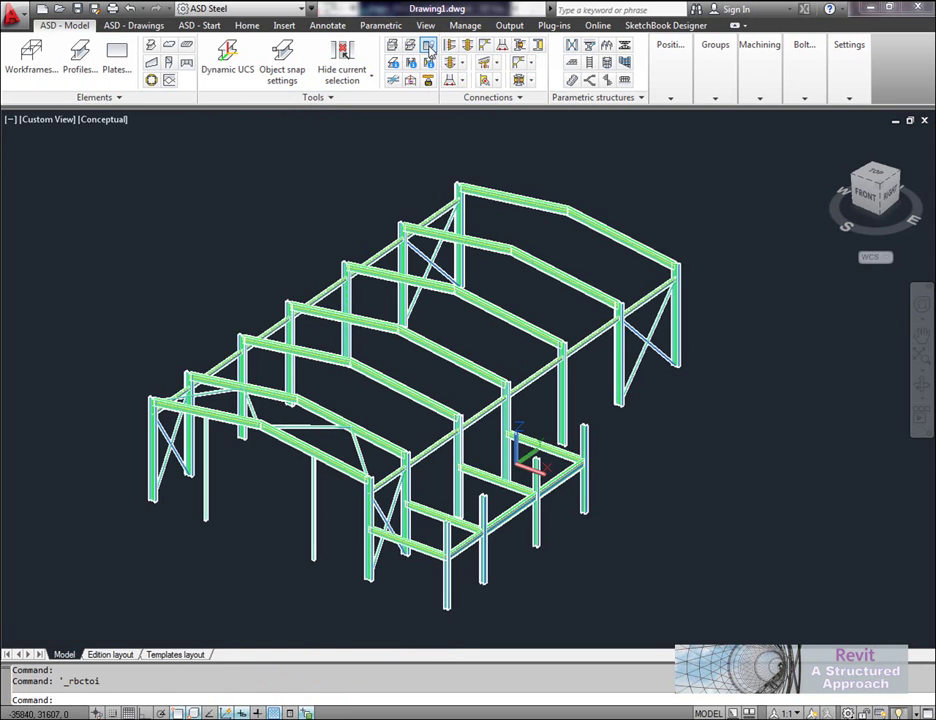
click(429, 46)
mouse_move(376, 209)
middle_down()
mouse_move(385, 217)
mouse_move(379, 233)
middle_up()
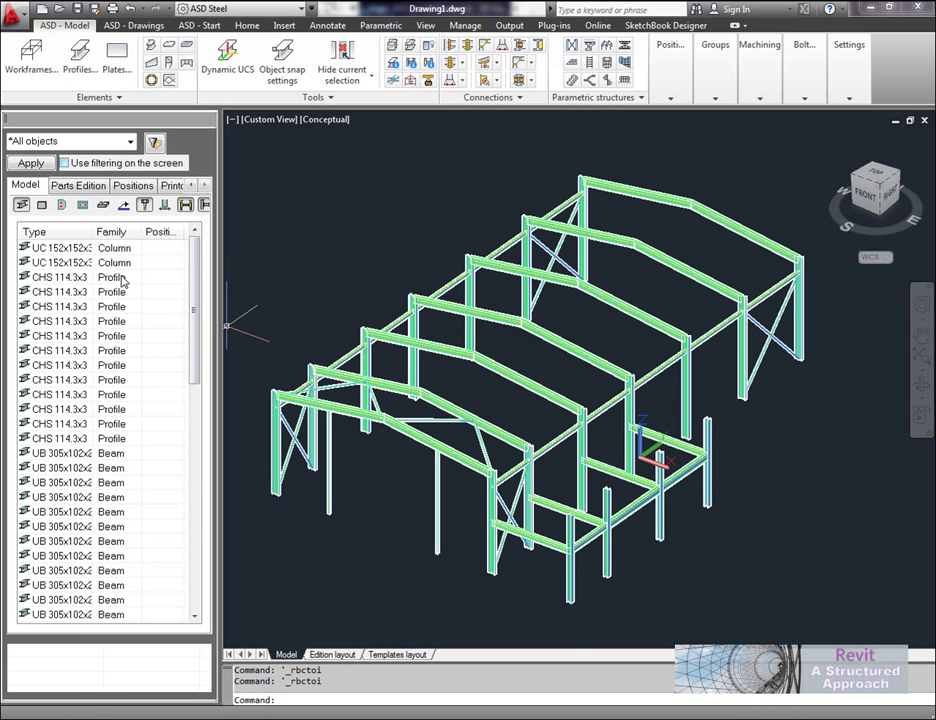
scroll(352, 383, up, 10)
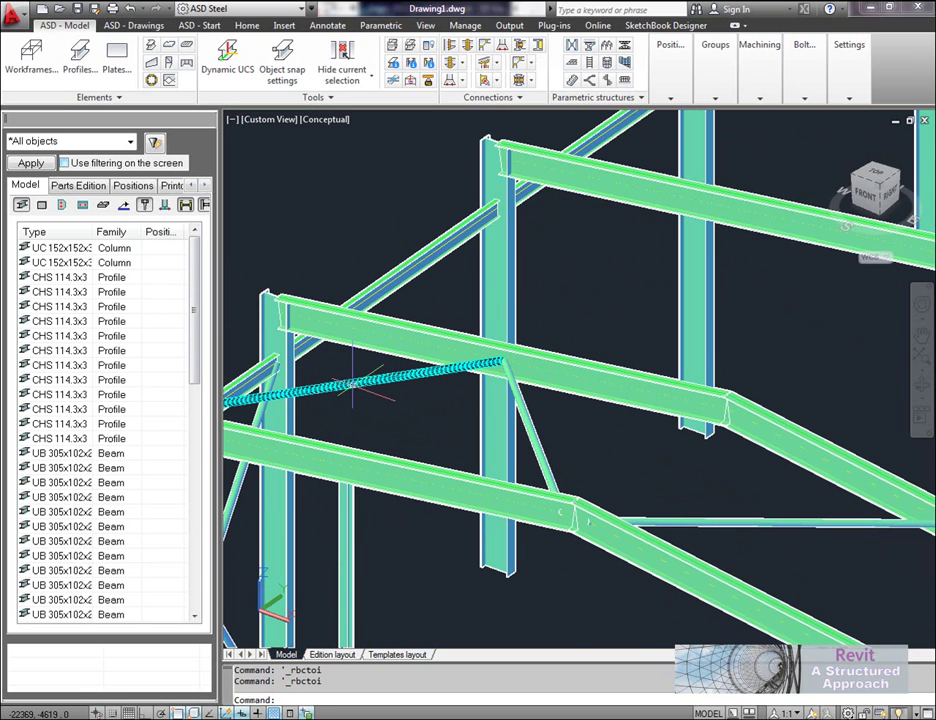
Step: Check a brace's properties show a CHS 114.3x3 STEEL profile, then close them
click(352, 383)
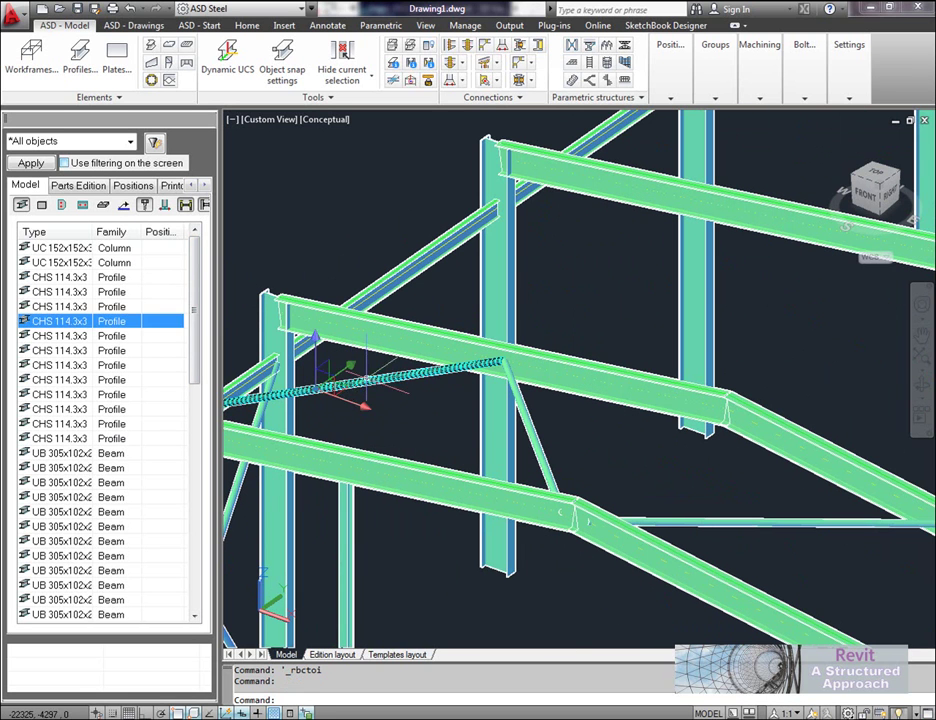
right_click(353, 387)
click(412, 511)
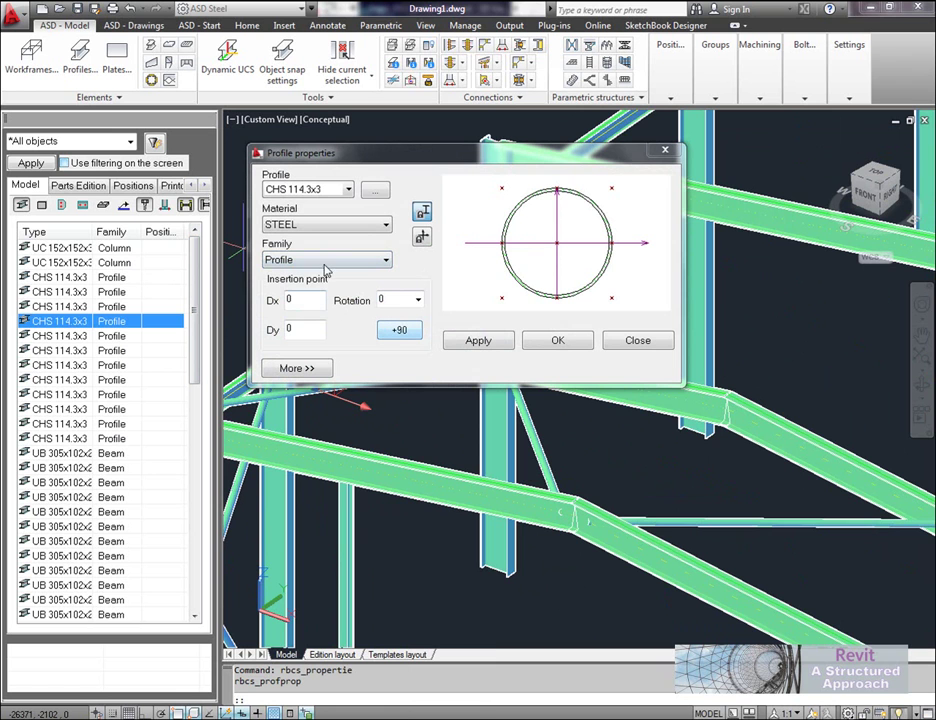
click(640, 342)
Step: Zoom to the column top, start End Plate - Beam/Column flange and pick the column
scroll(430, 371, down, 3)
shift+middle_drag(430, 371, 430, 371)
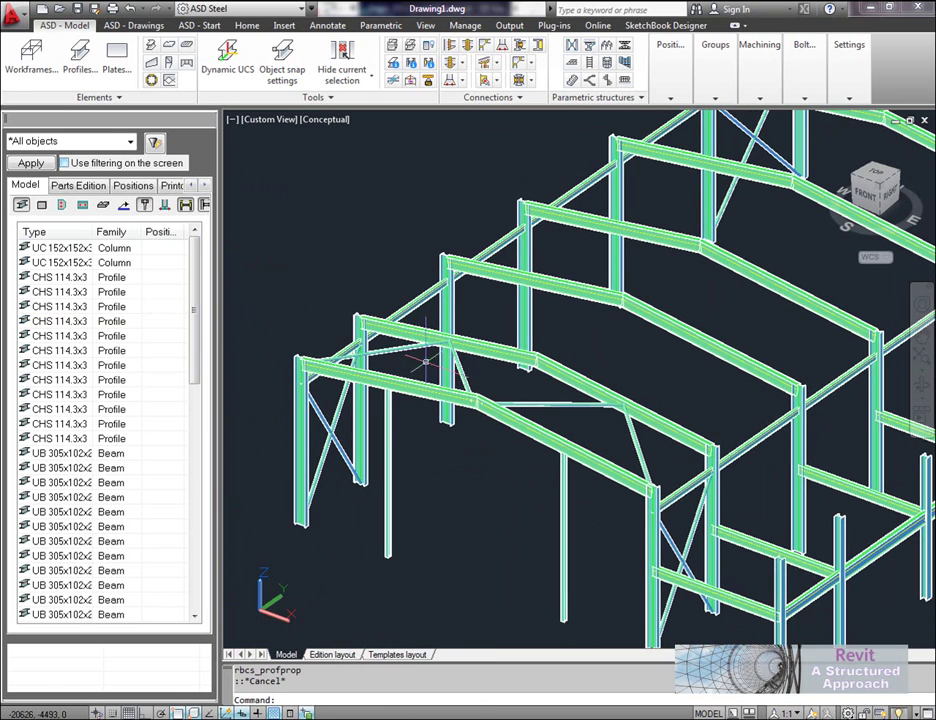
scroll(491, 376, up, 4)
scroll(491, 376, down, 3)
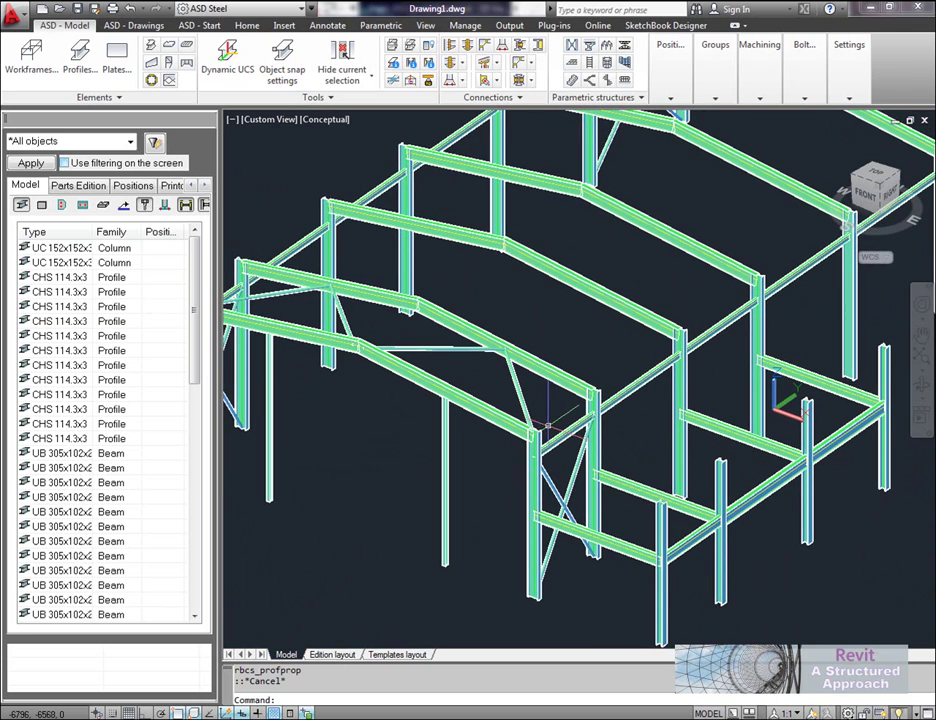
scroll(410, 330, up, 4)
scroll(540, 437, up, 5)
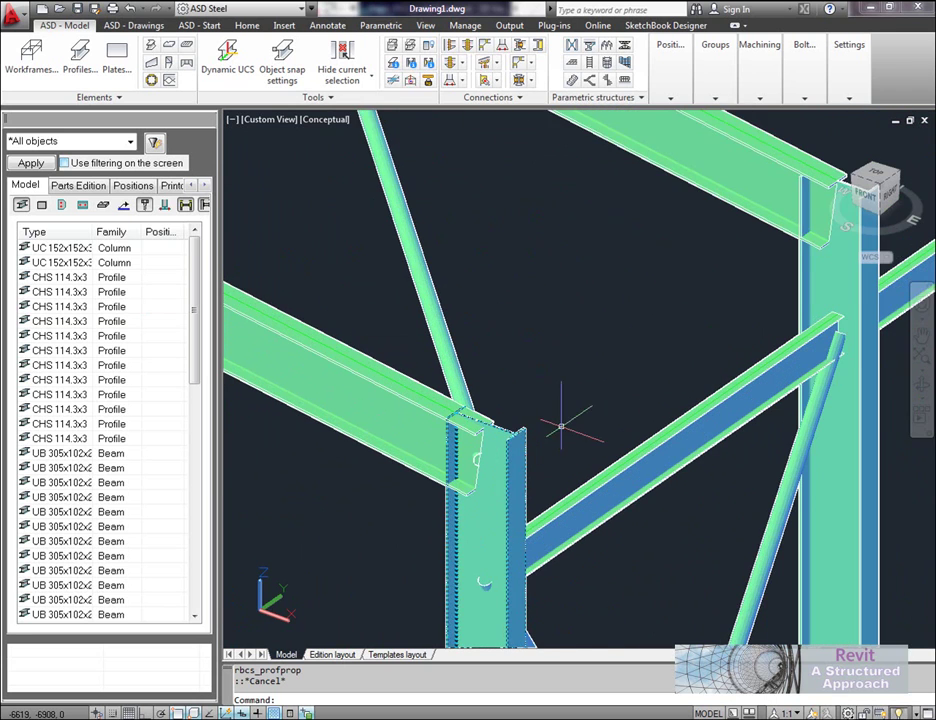
middle_drag(560, 428, 570, 395)
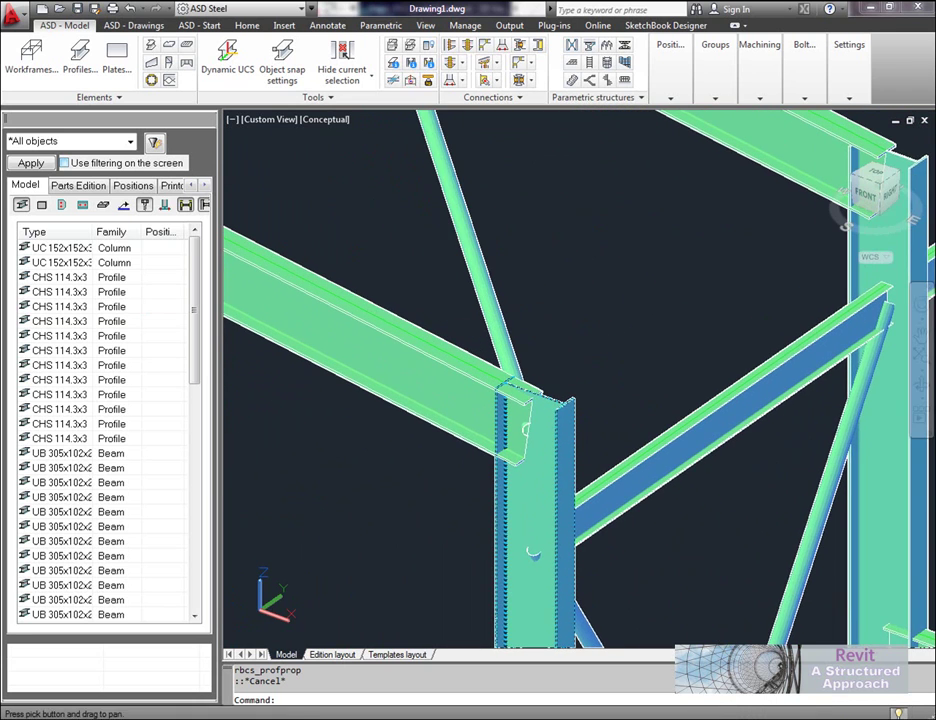
click(450, 46)
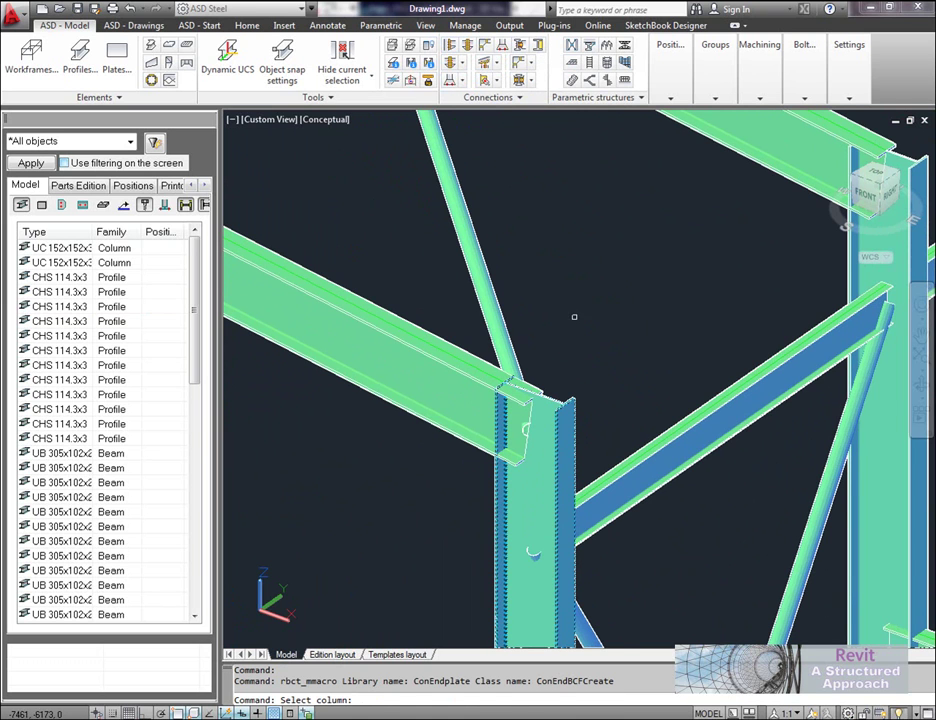
scroll(578, 305, up, 1)
click(560, 420)
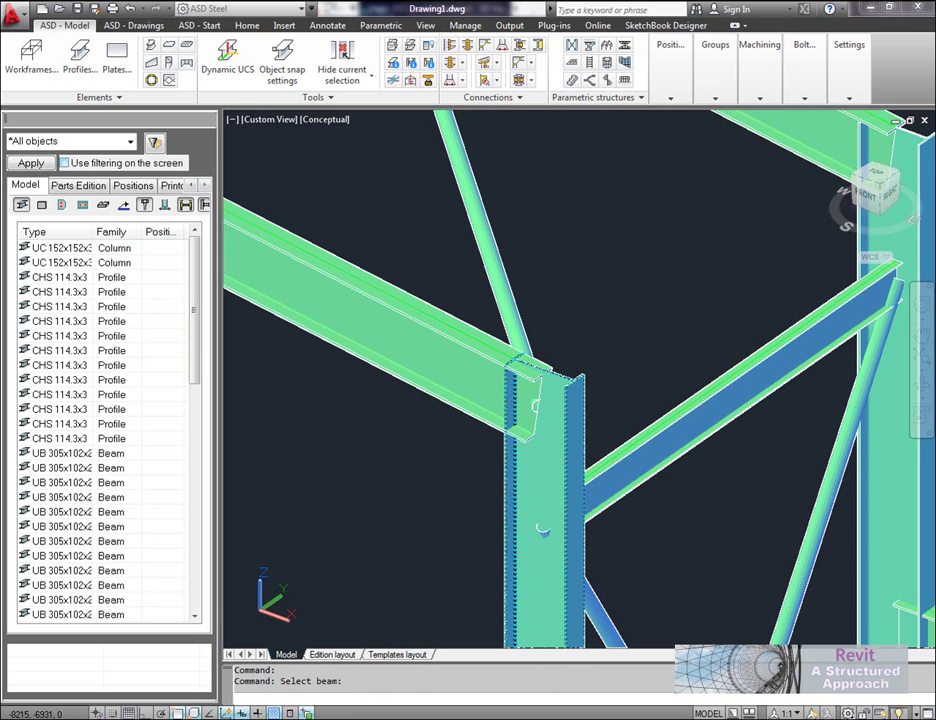
Step: Set Triangular stiffeners with a UB 533x210 profile and the lower stiffener enabled
click(400, 310)
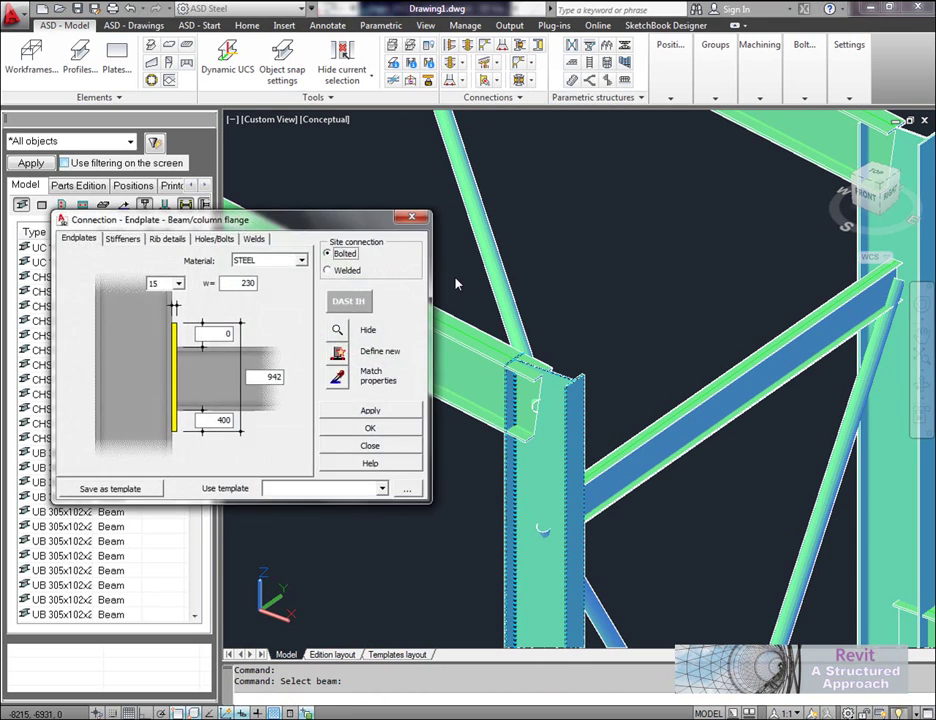
drag(340, 212, 447, 156)
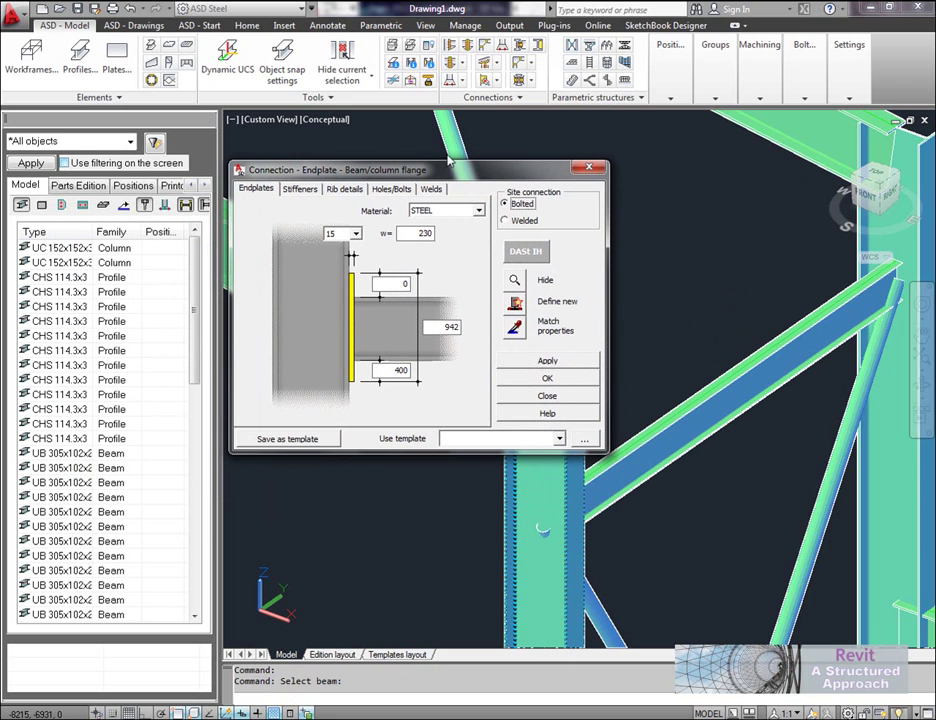
click(302, 190)
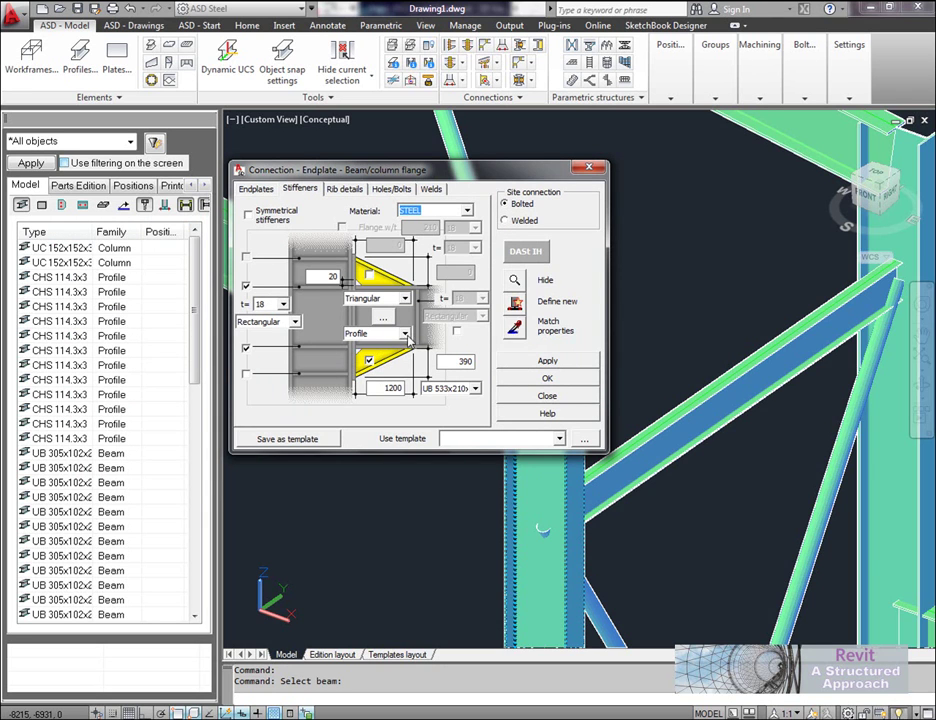
click(407, 301)
click(407, 307)
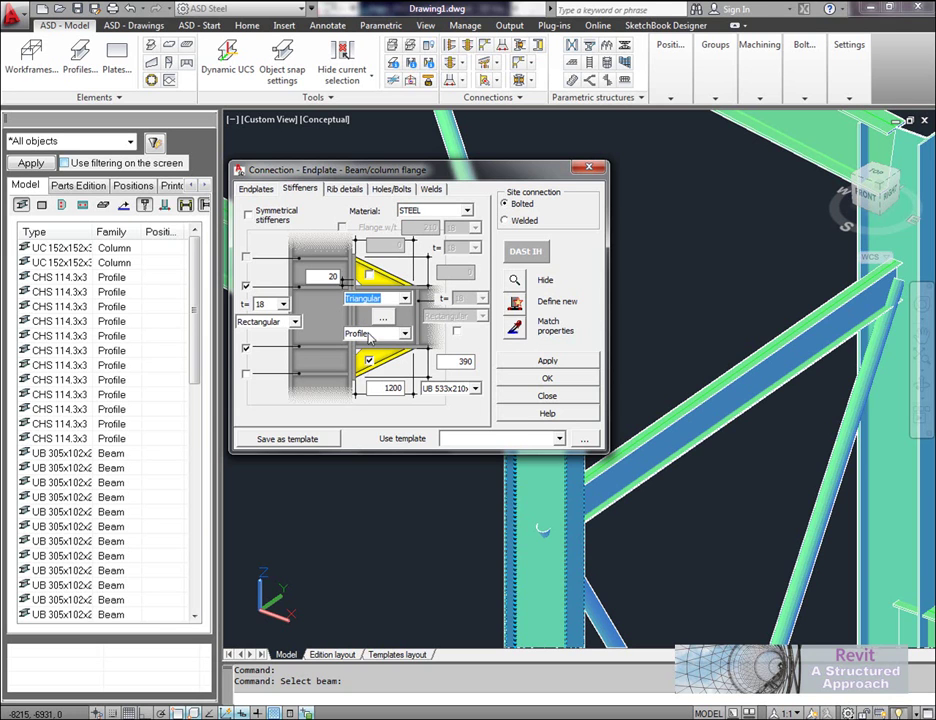
click(475, 388)
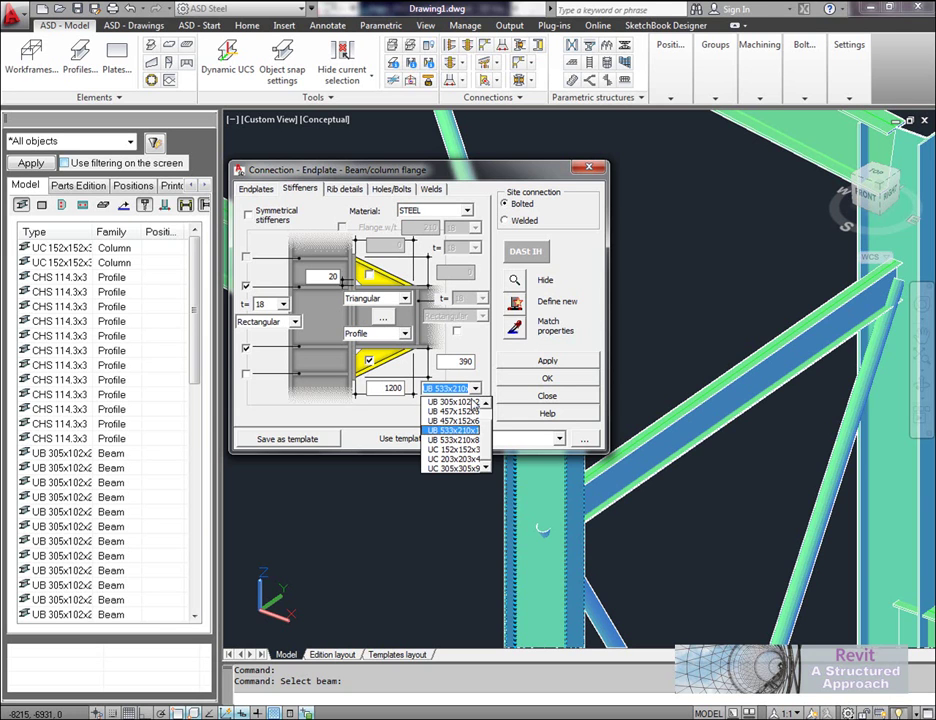
click(455, 432)
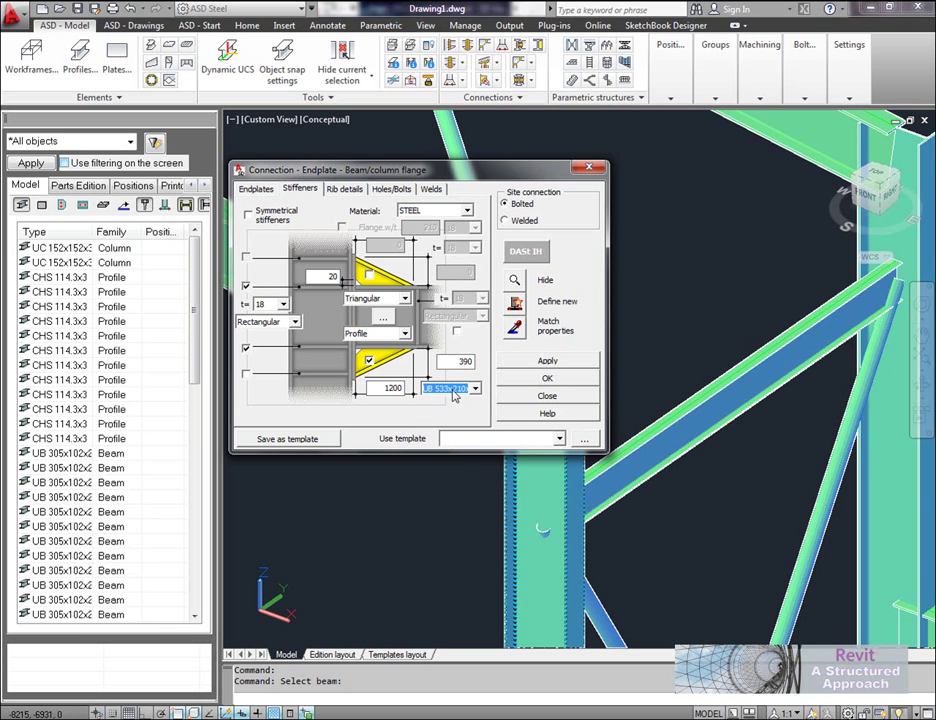
click(246, 374)
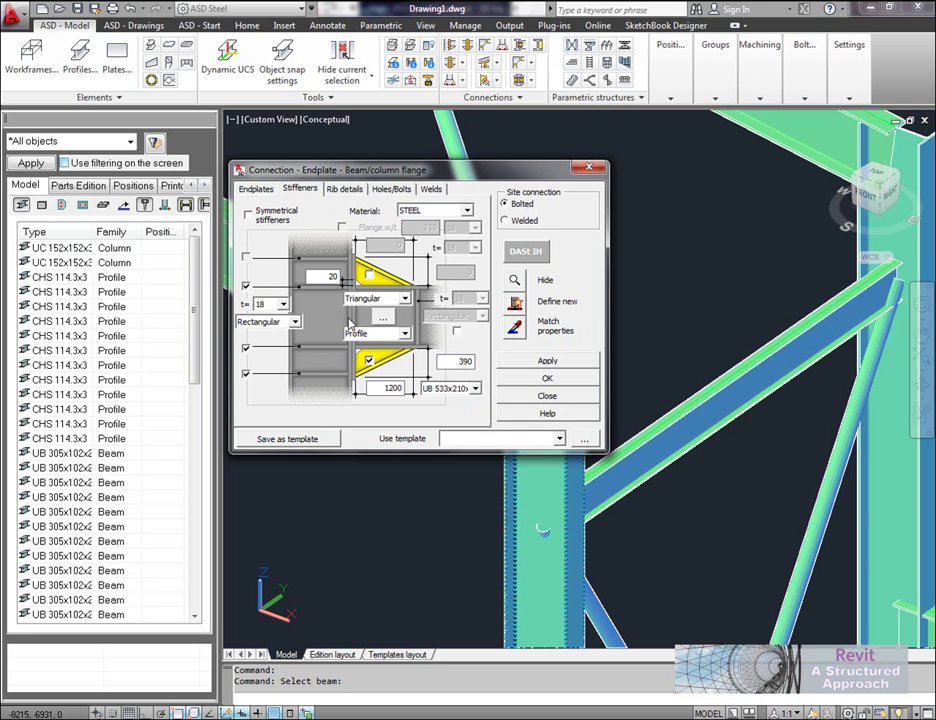
Step: Review the rib details and endplate bolt layout, accepting the bolt settings
click(350, 192)
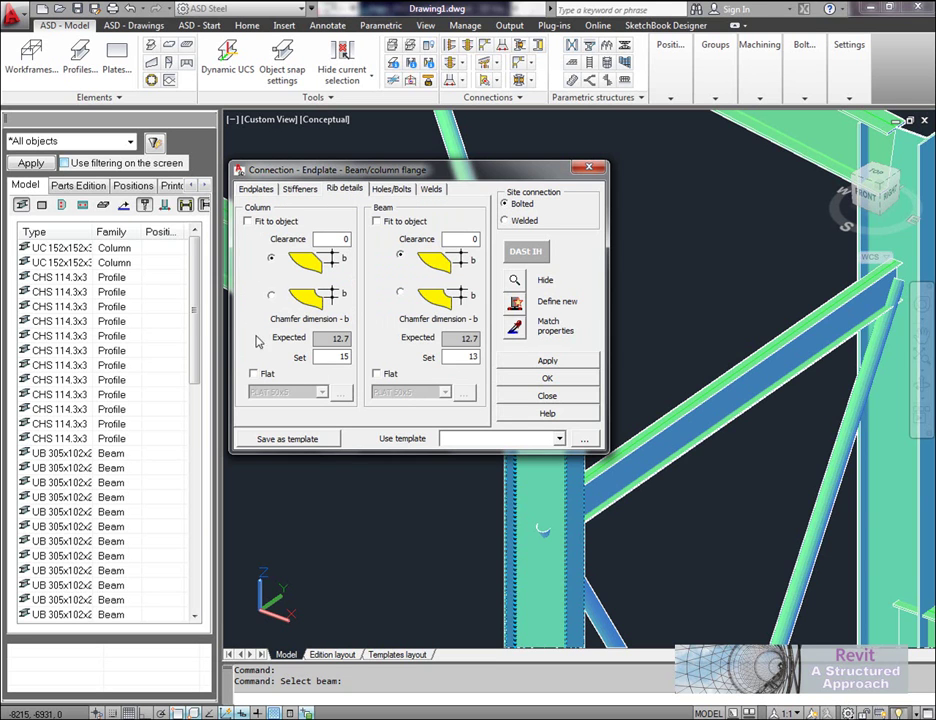
click(391, 189)
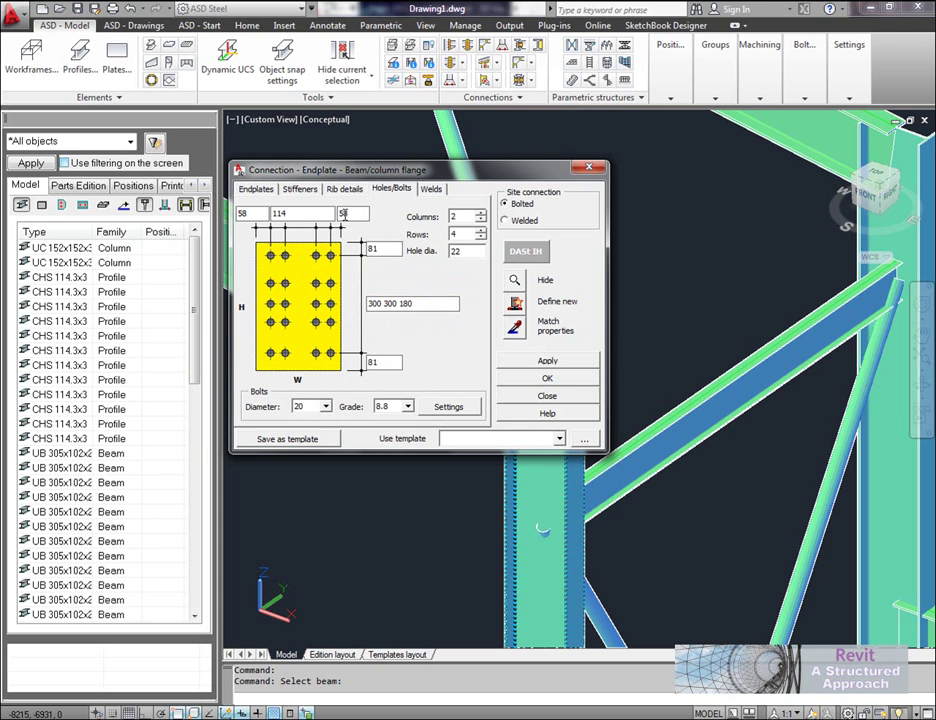
click(456, 407)
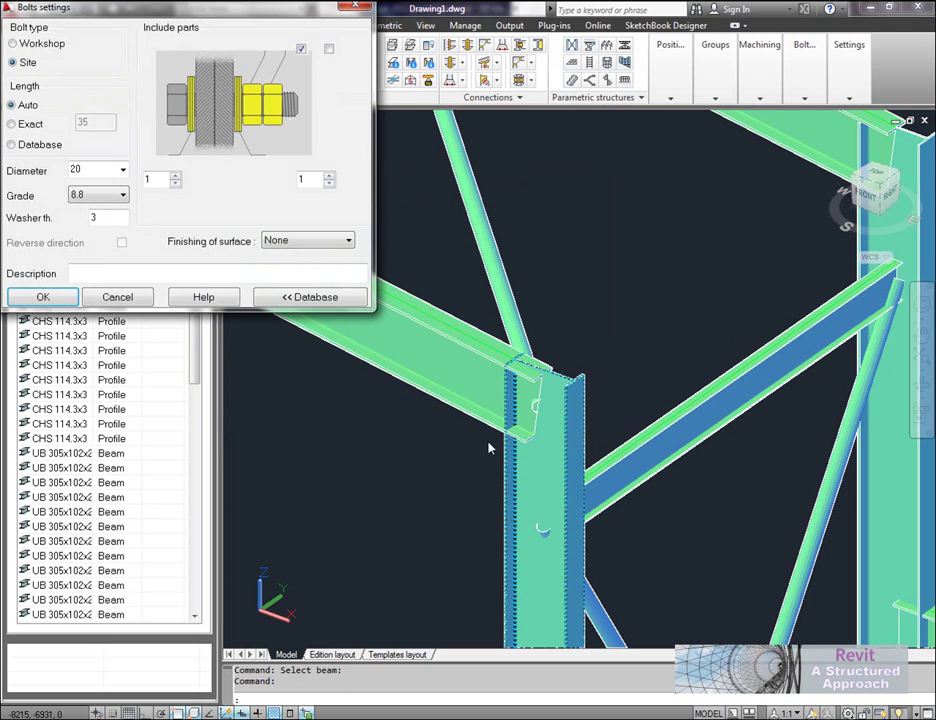
drag(258, 14, 478, 165)
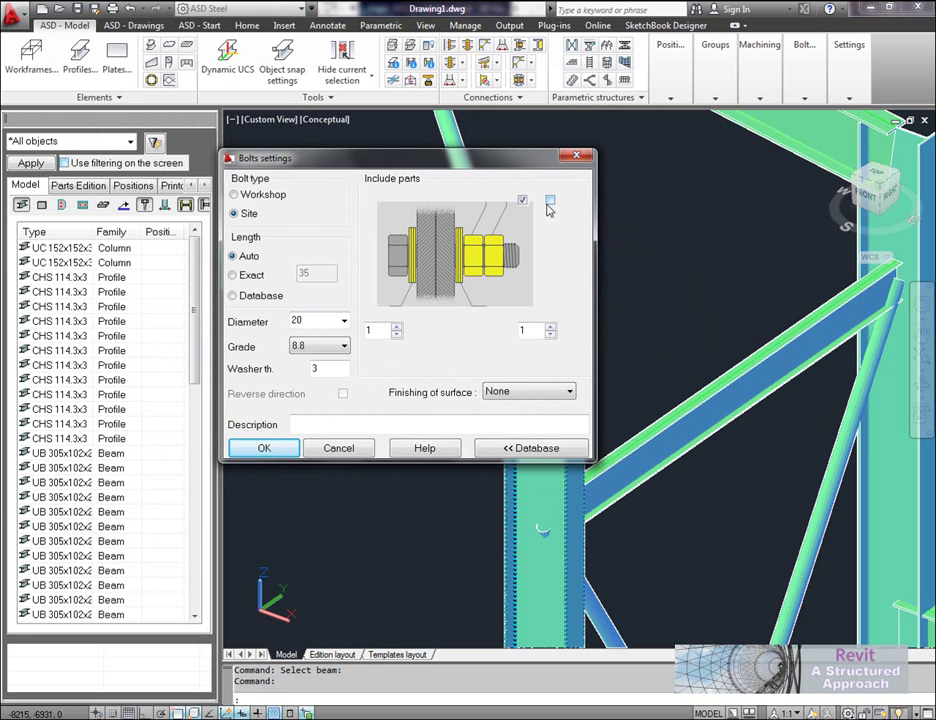
click(284, 446)
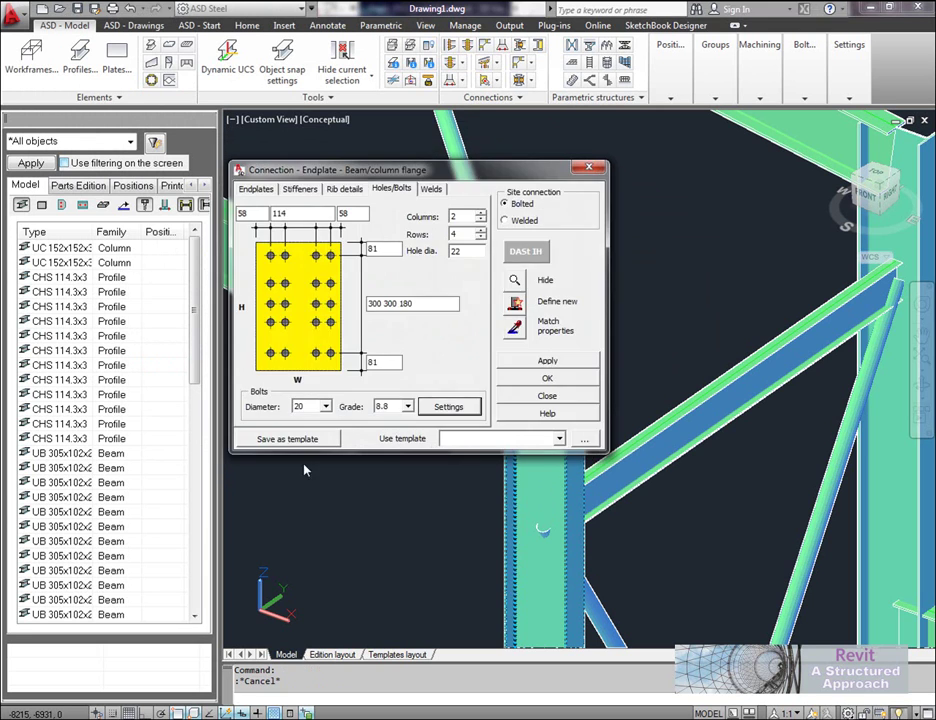
Step: Review the 3 mm weld settings and apply to generate the endplate connection
click(430, 188)
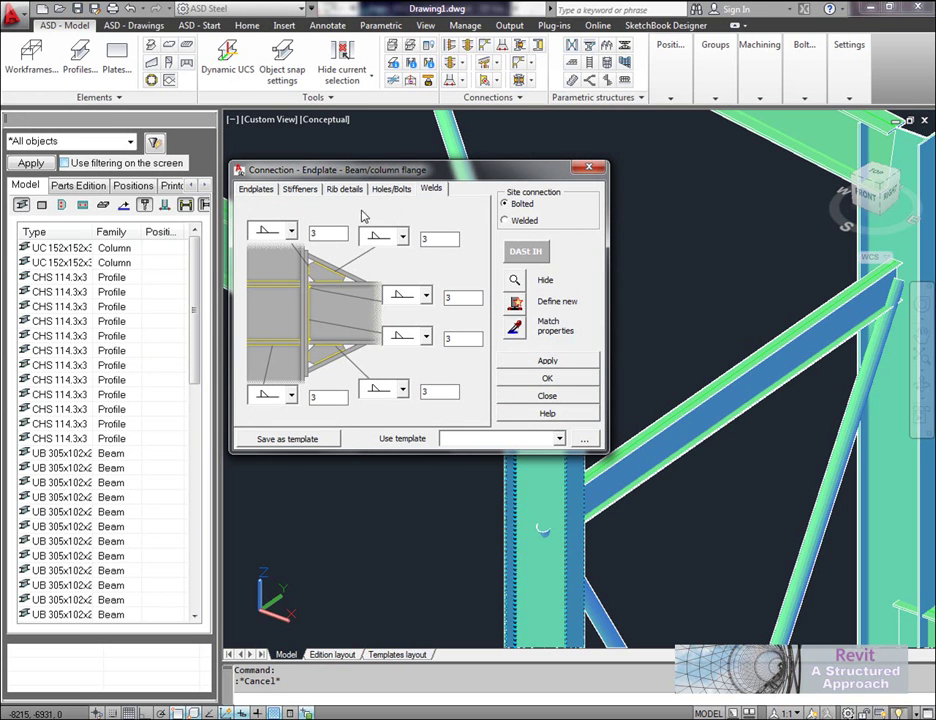
drag(508, 174, 480, 172)
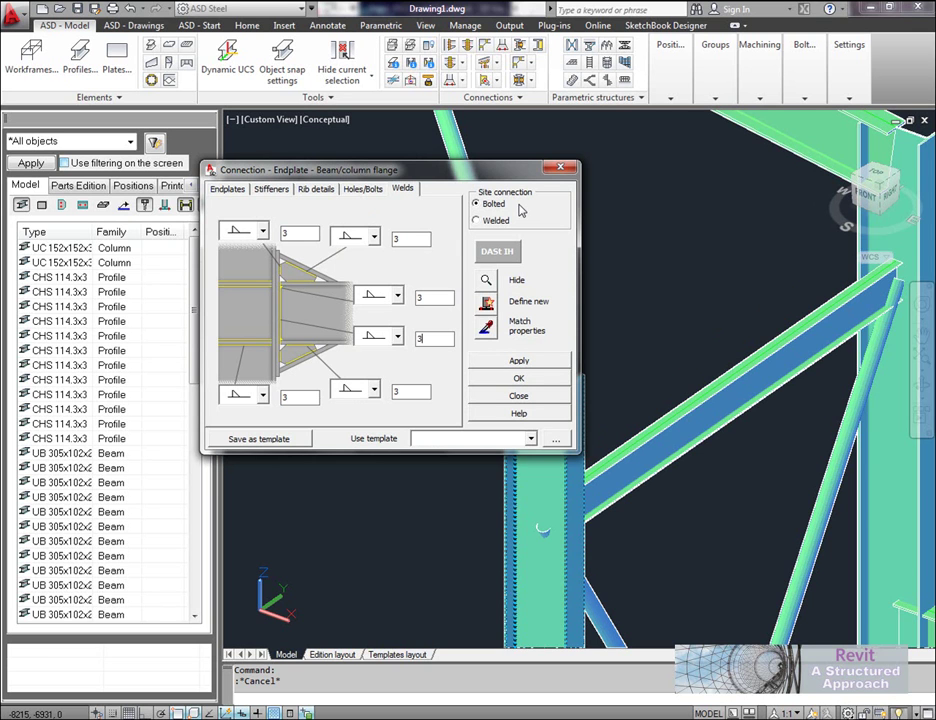
click(530, 364)
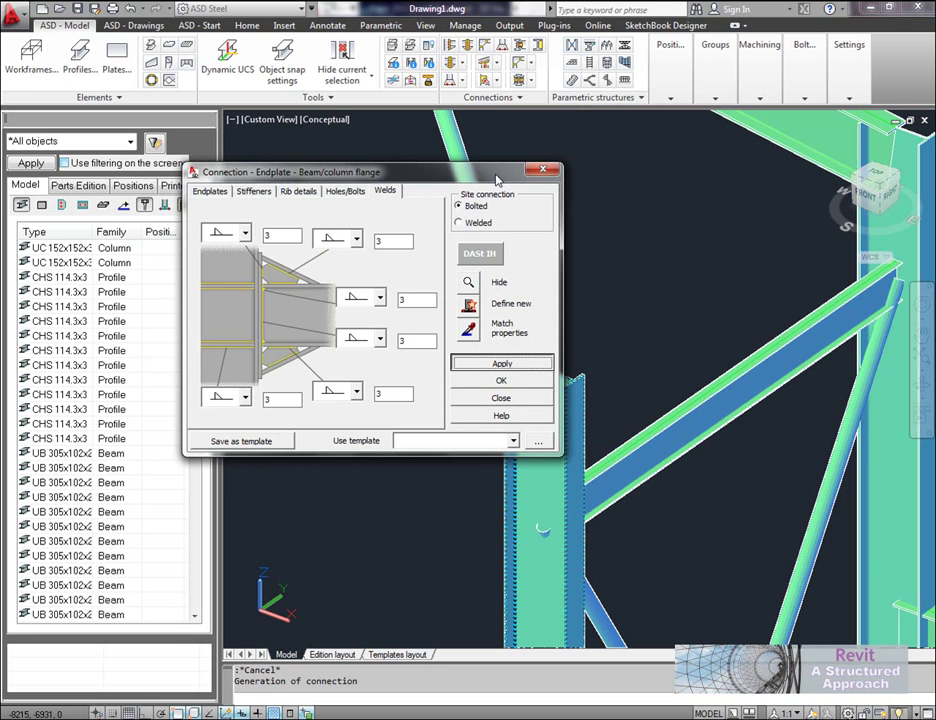
drag(503, 177, 334, 188)
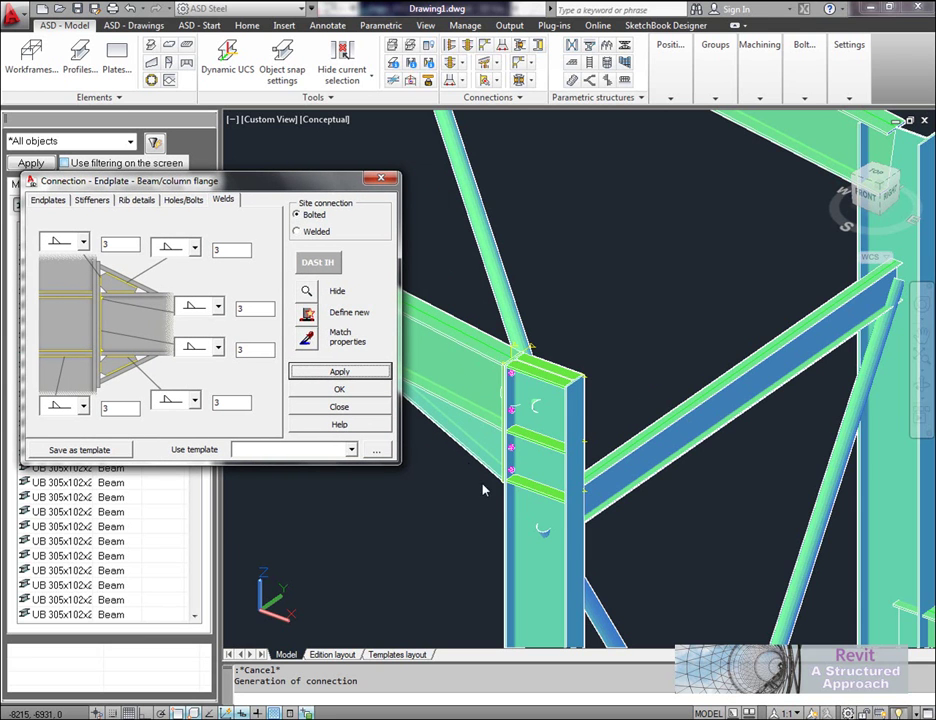
Step: Close the settings and filter the Model list to Plates and Profiles, showing the UB 533x210 haunch
click(370, 407)
middle_drag(445, 443, 631, 522)
scroll(600, 505, down, 5)
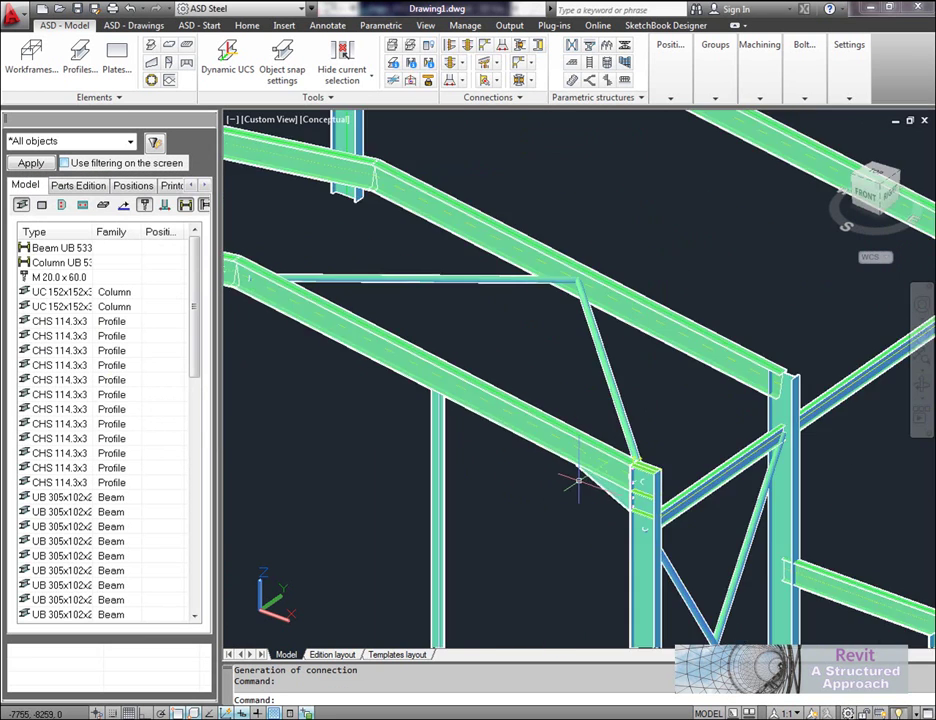
scroll(330, 360, up, 2)
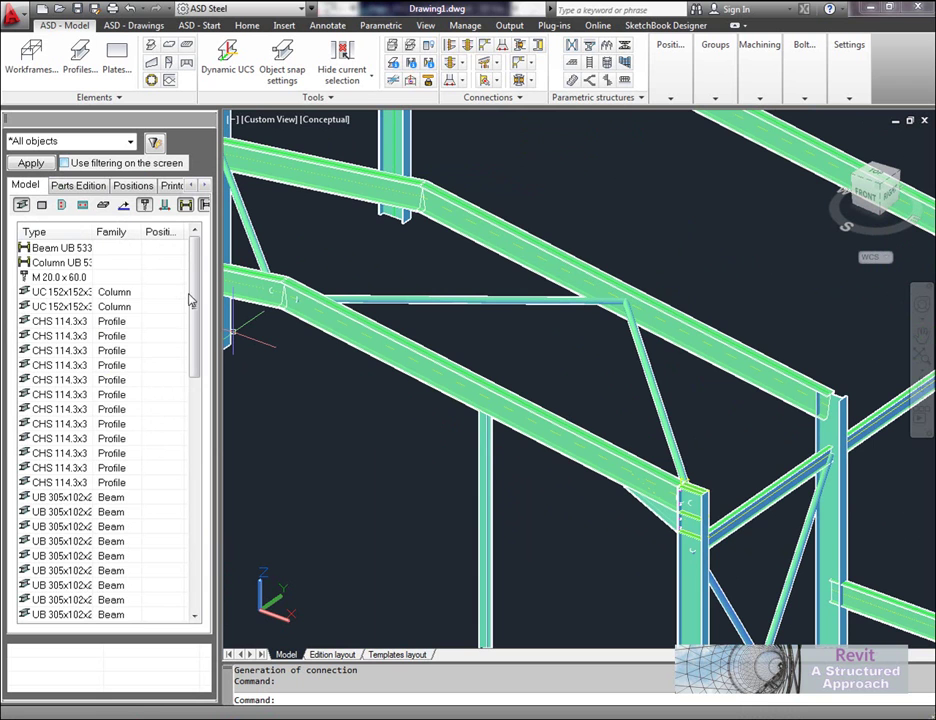
mouse_move(196, 298)
mouse_down()
mouse_move(197, 490)
mouse_move(197, 302)
mouse_up()
click(61, 204)
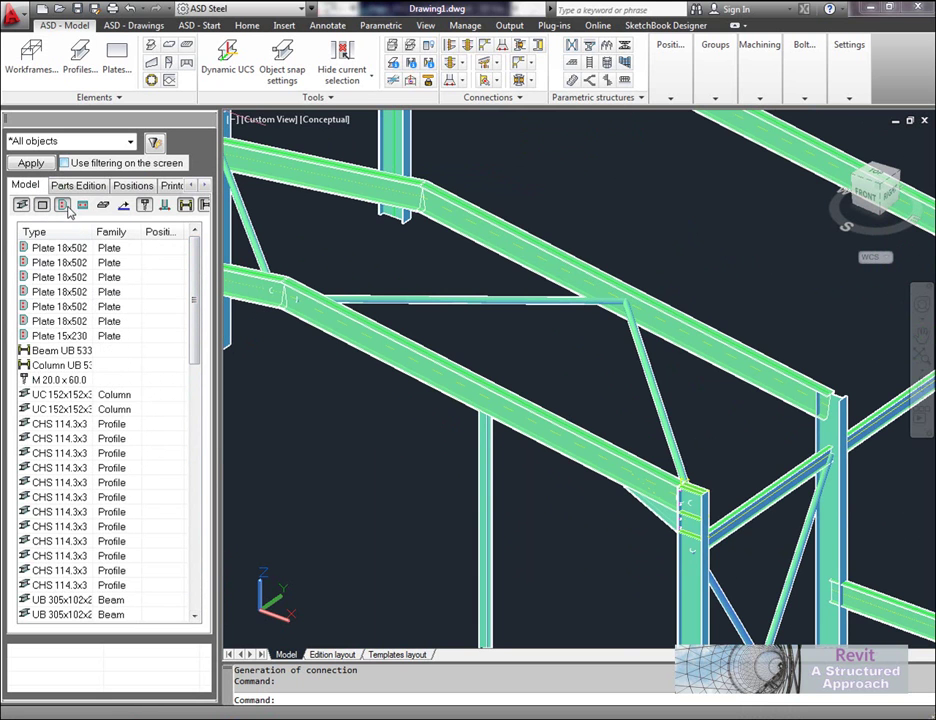
click(82, 204)
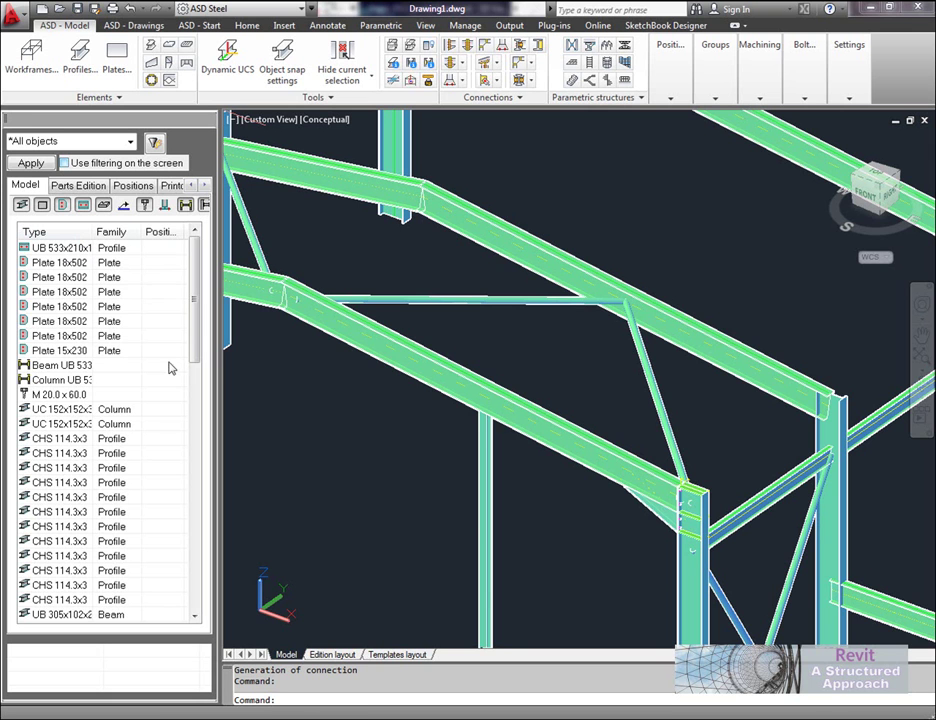
scroll(519, 299, up, 5)
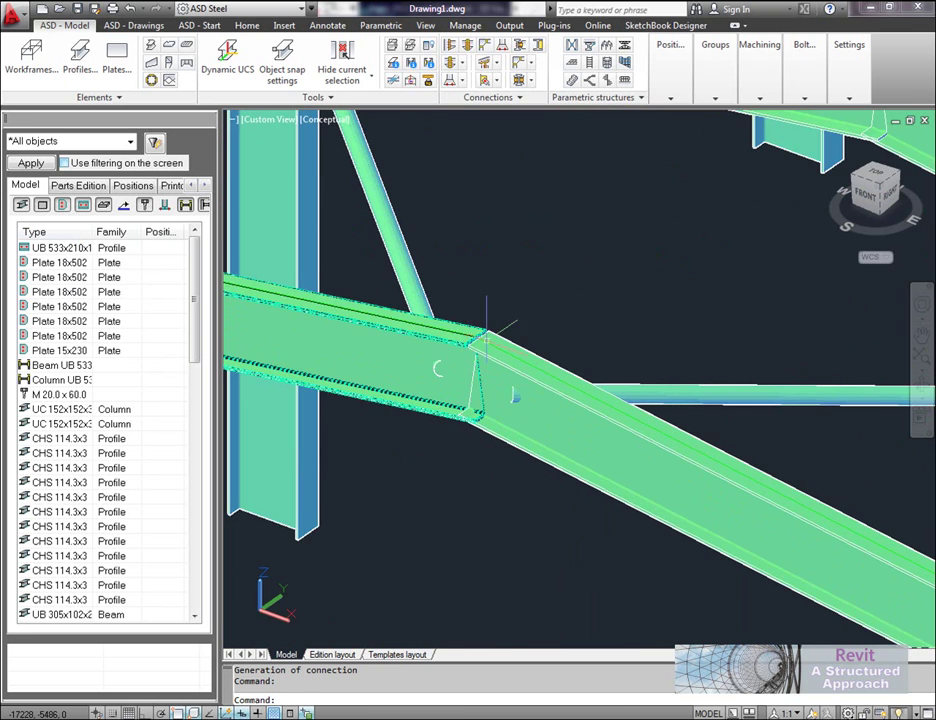
Step: Start an End plate - Apex connection, picking the two rafters as main and secondary beams
middle_drag(519, 299, 495, 265)
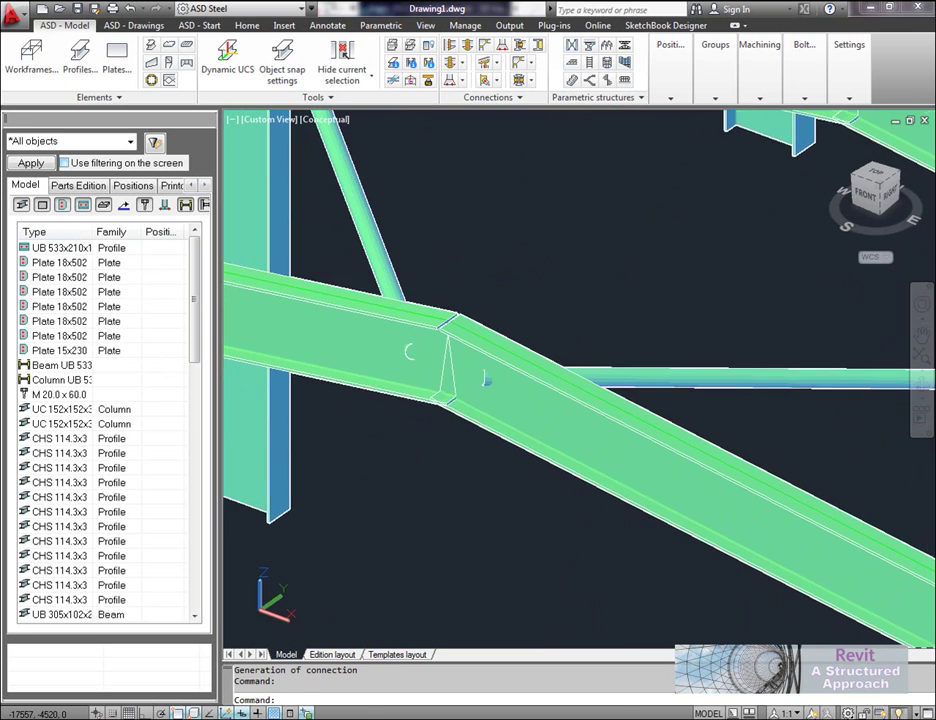
click(462, 64)
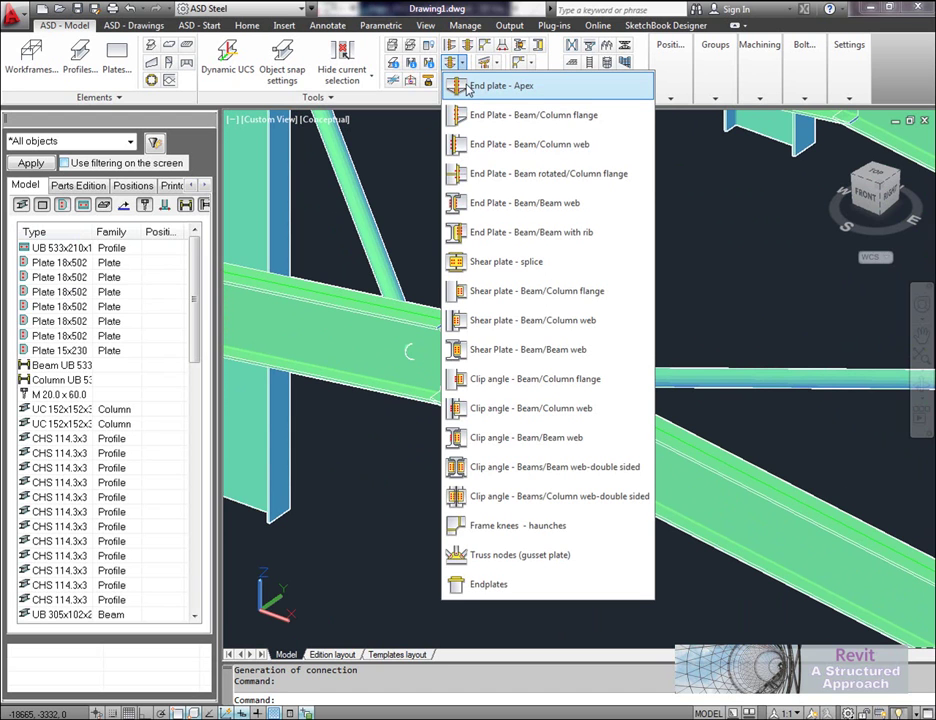
click(515, 88)
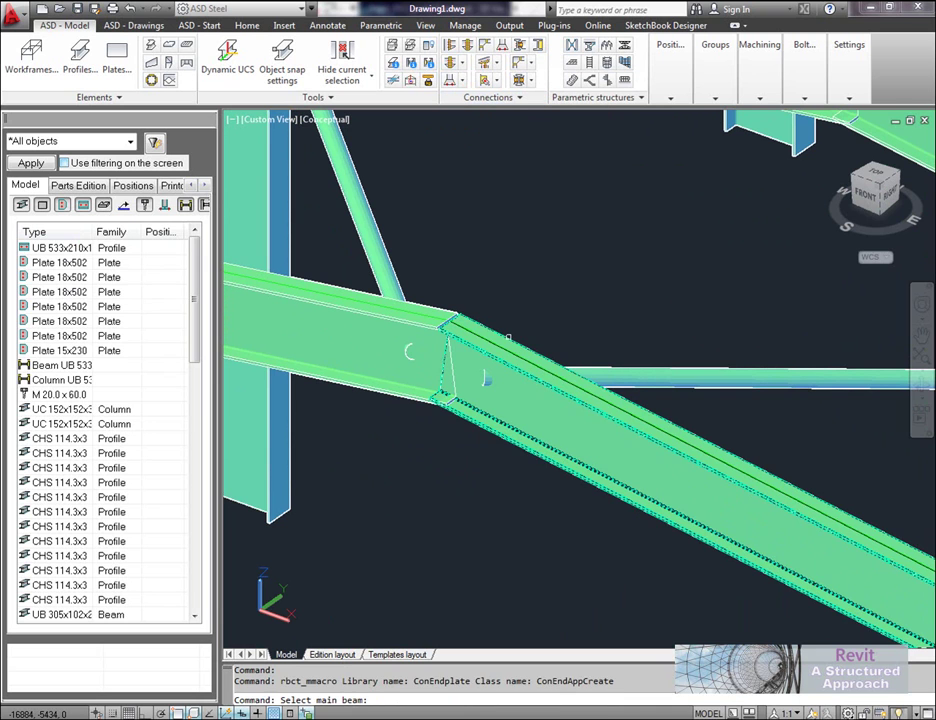
click(508, 338)
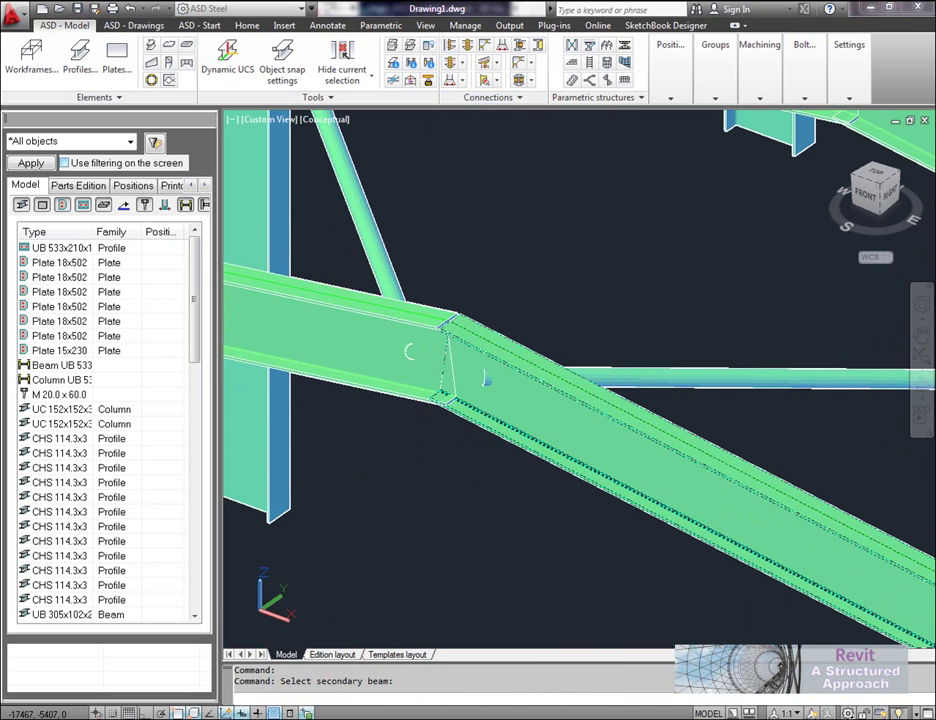
click(410, 352)
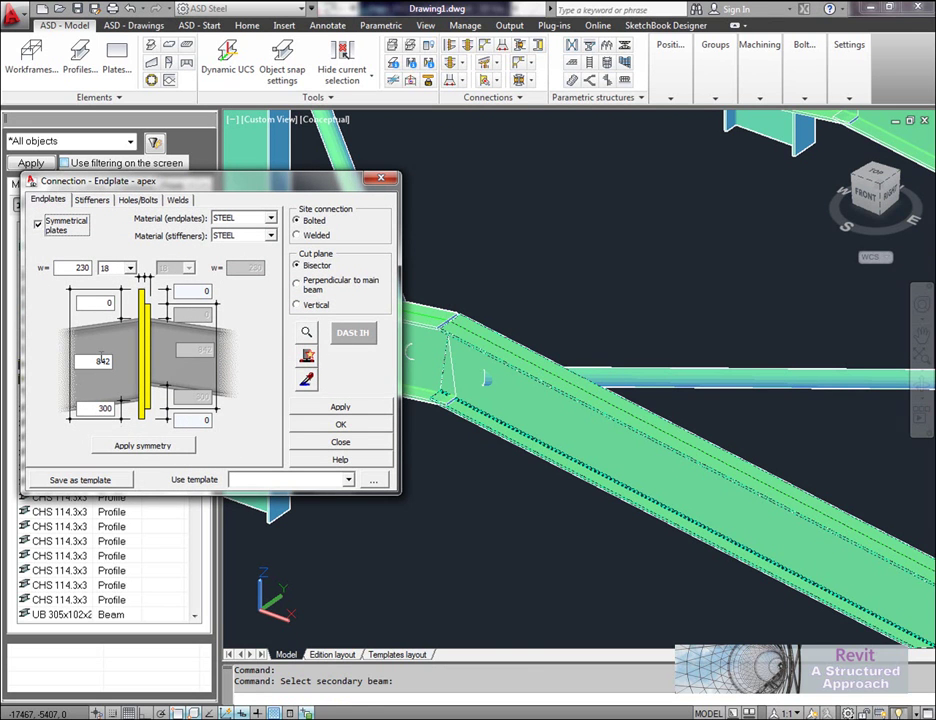
Step: Review the apex stiffeners and M16 bolt layout, then apply and close
click(93, 200)
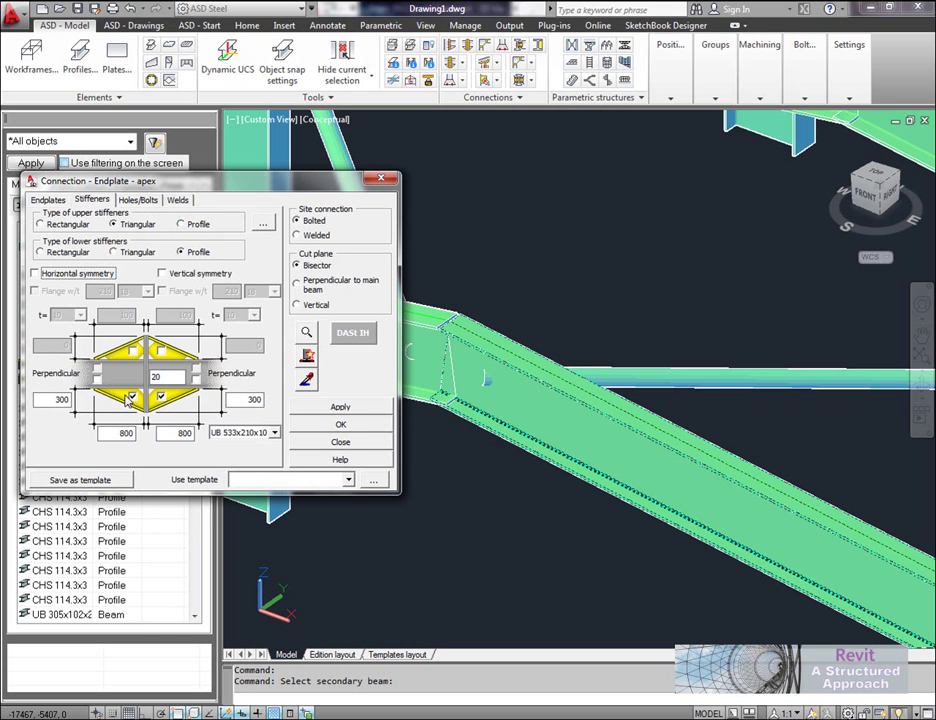
drag(150, 181, 164, 178)
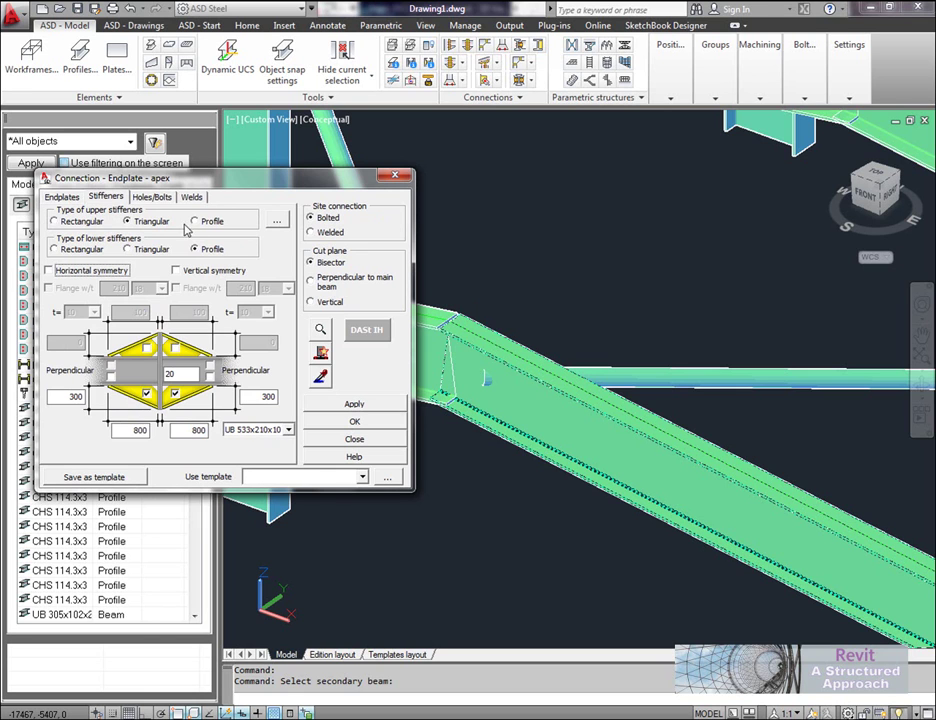
click(156, 199)
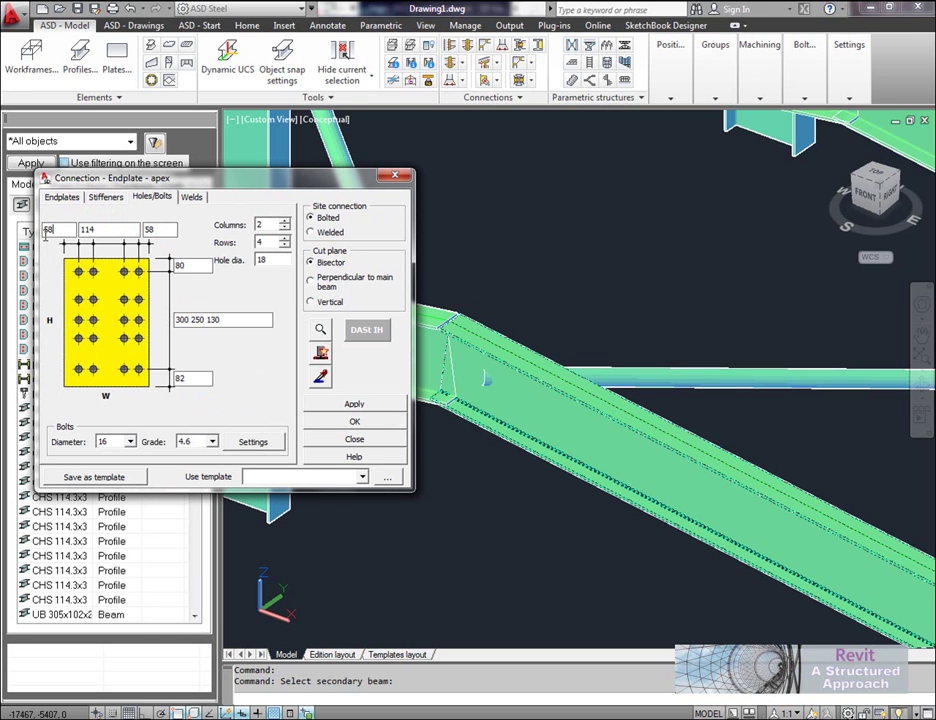
click(368, 404)
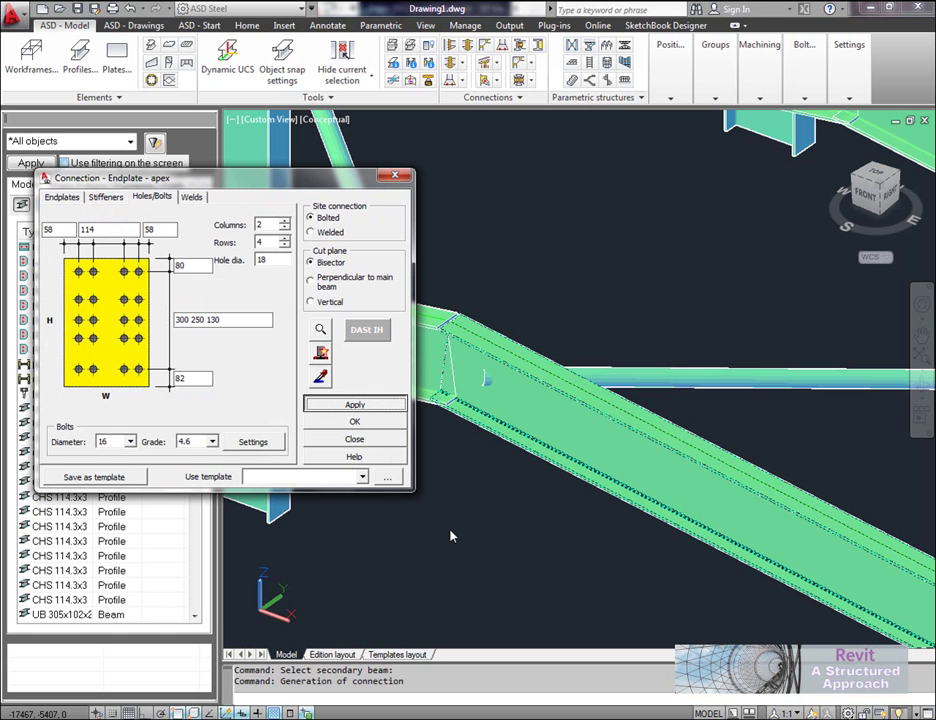
click(372, 440)
scroll(383, 363, down, 5)
Step: Join the left column to the large beam with a Rafter-template endplate, column rib Set 15
scroll(297, 400, up, 5)
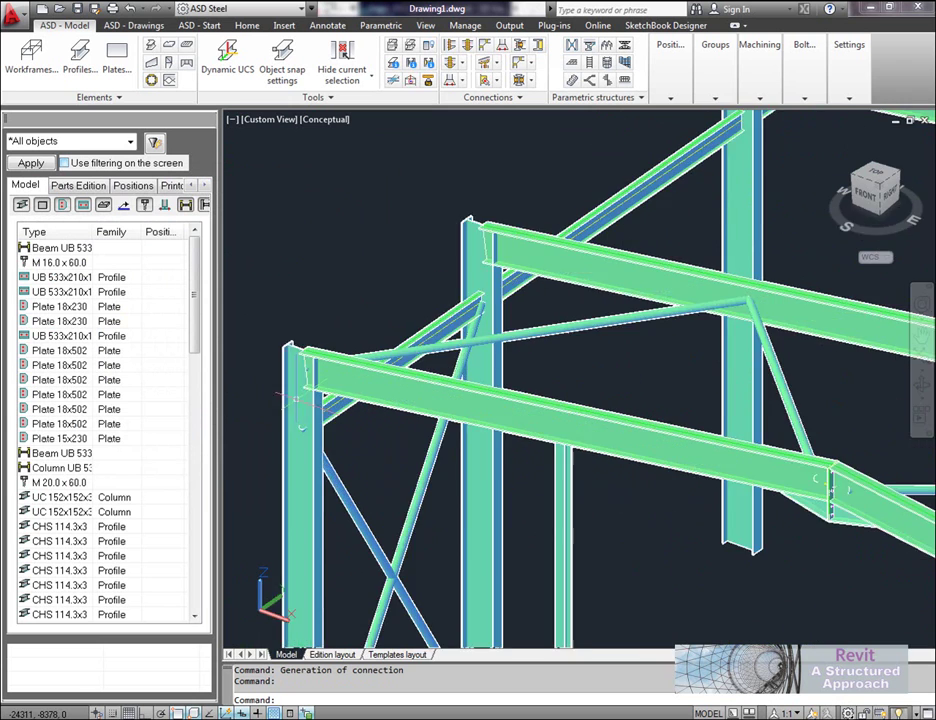
scroll(296, 400, up, 4)
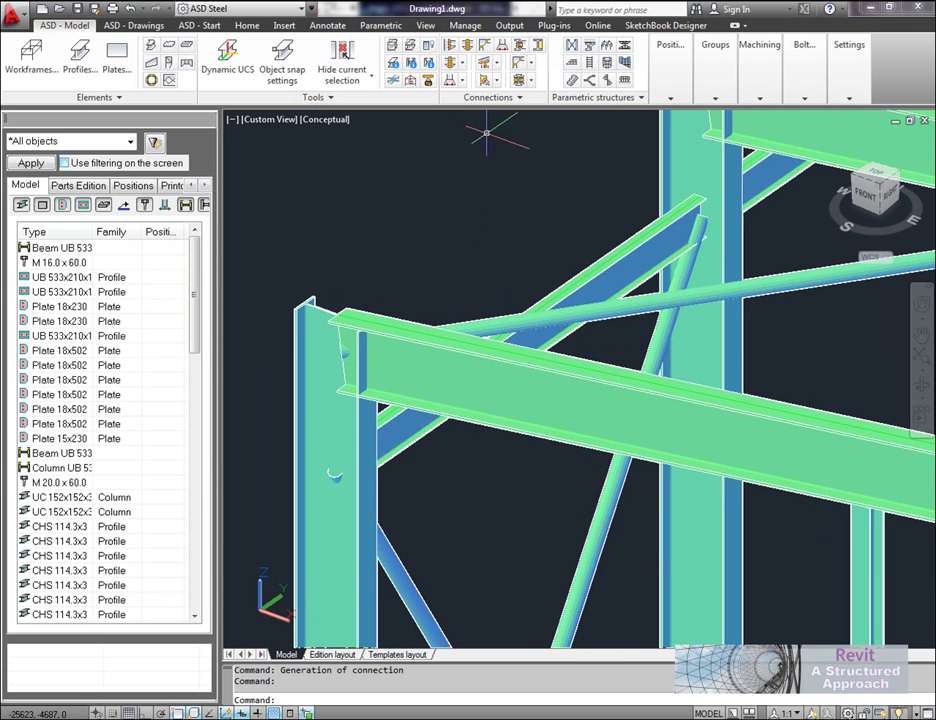
click(468, 80)
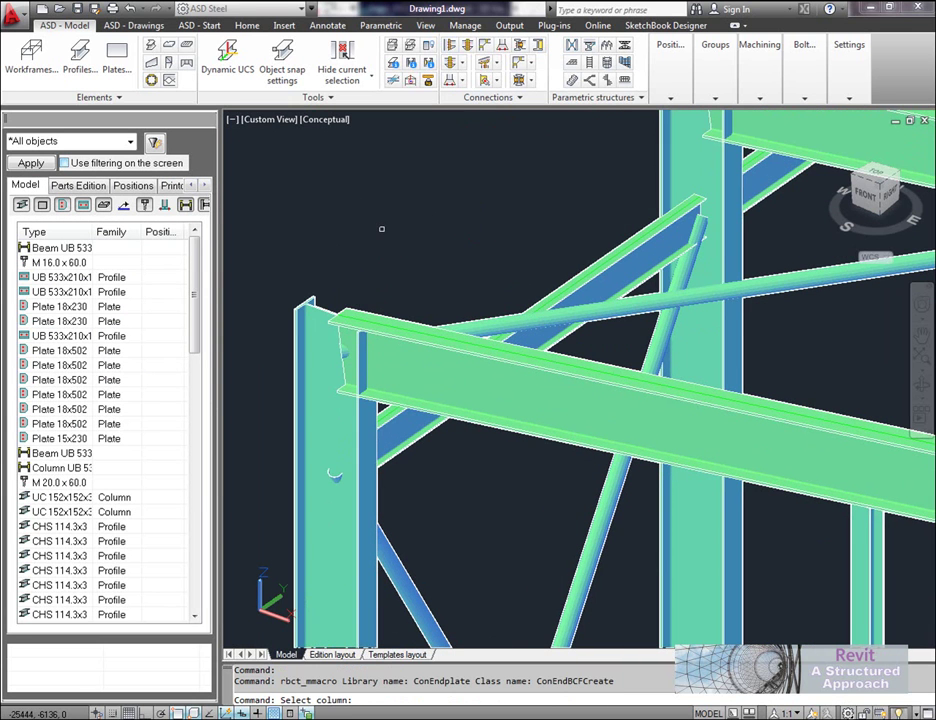
click(318, 330)
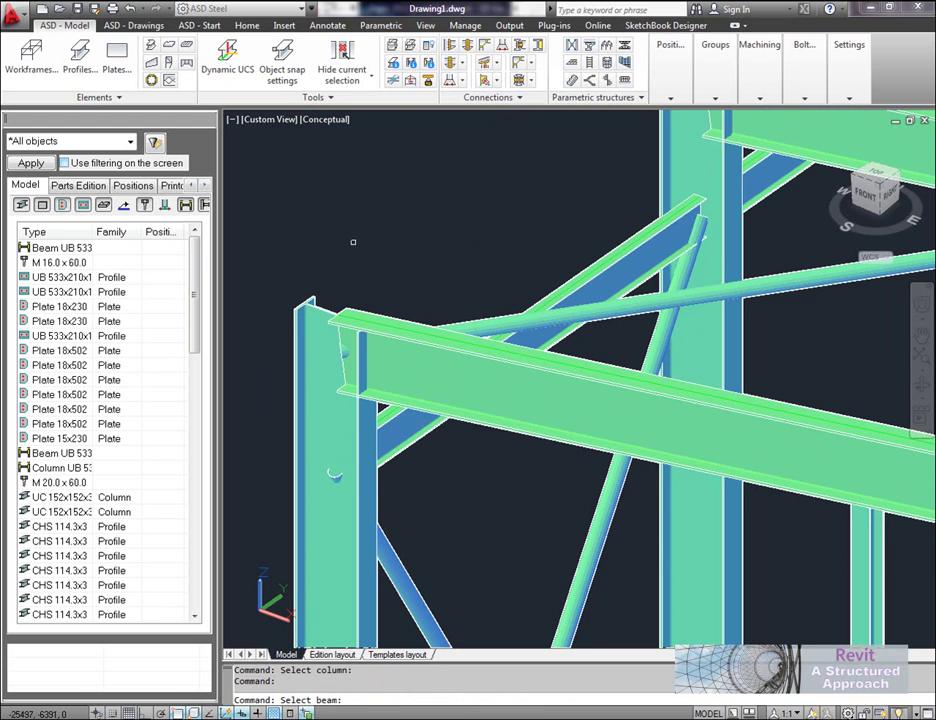
click(450, 362)
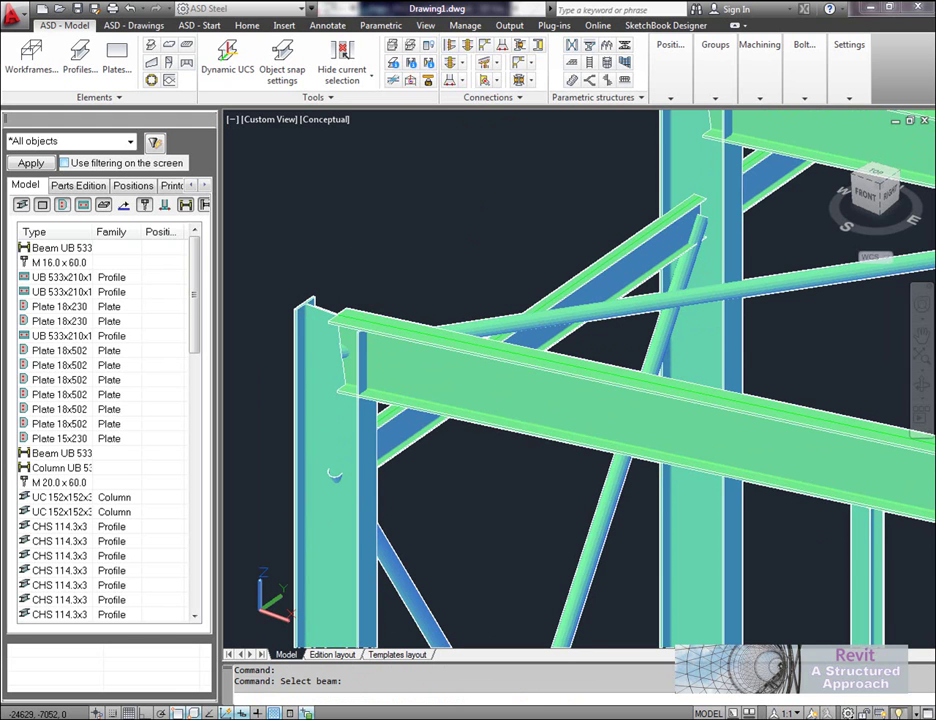
click(364, 445)
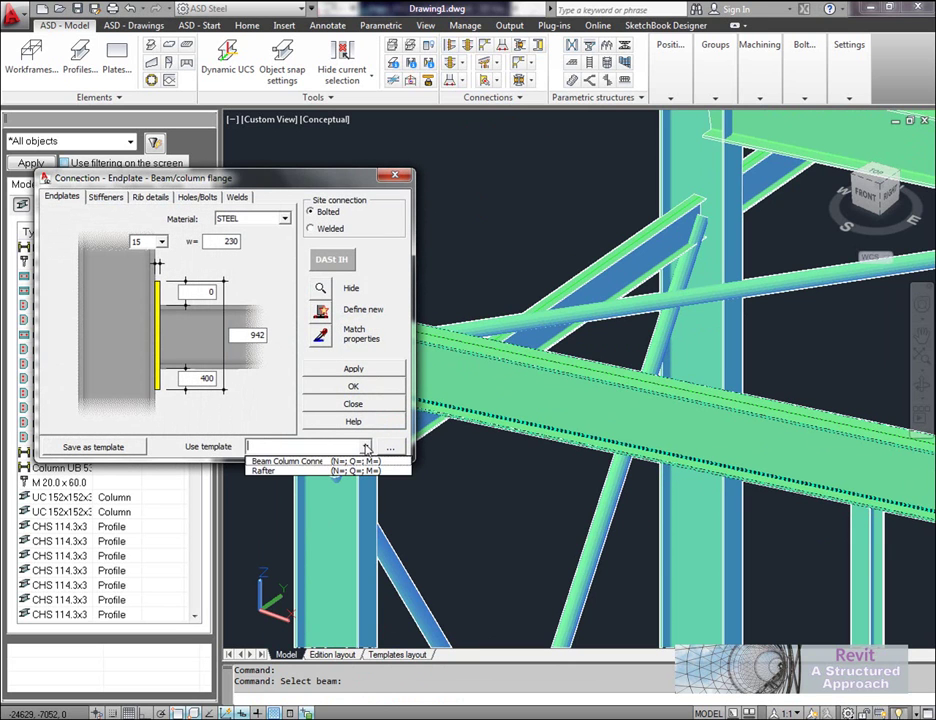
click(290, 471)
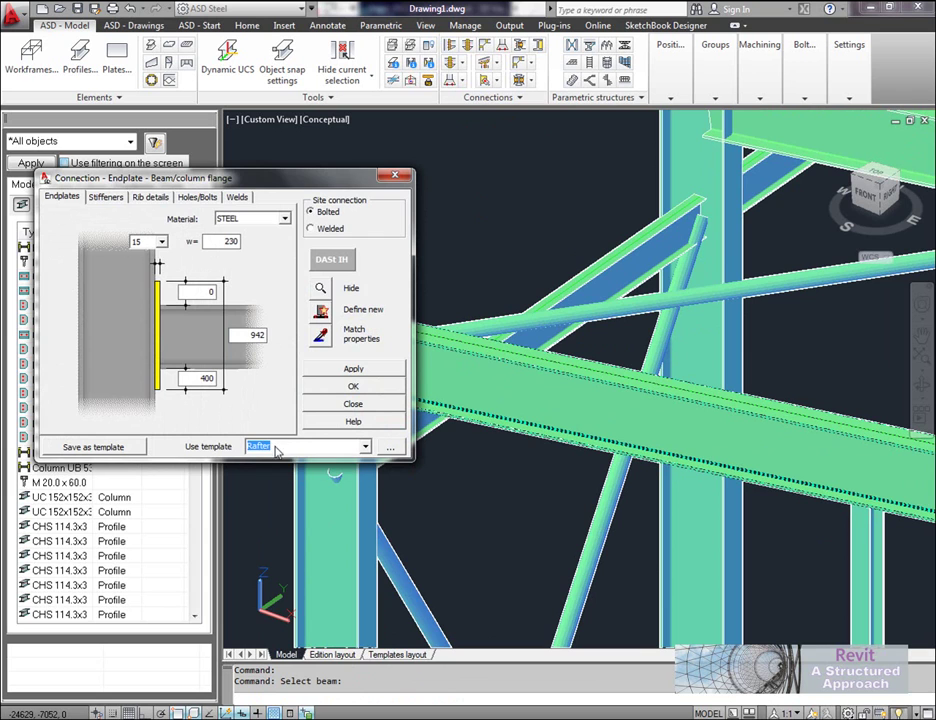
click(150, 196)
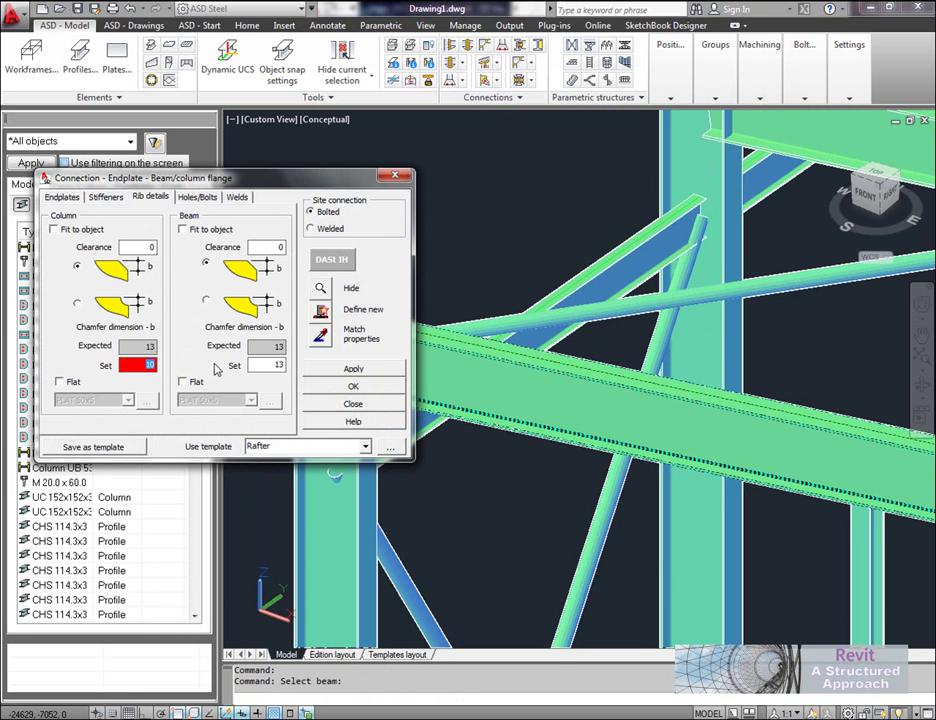
text(15)
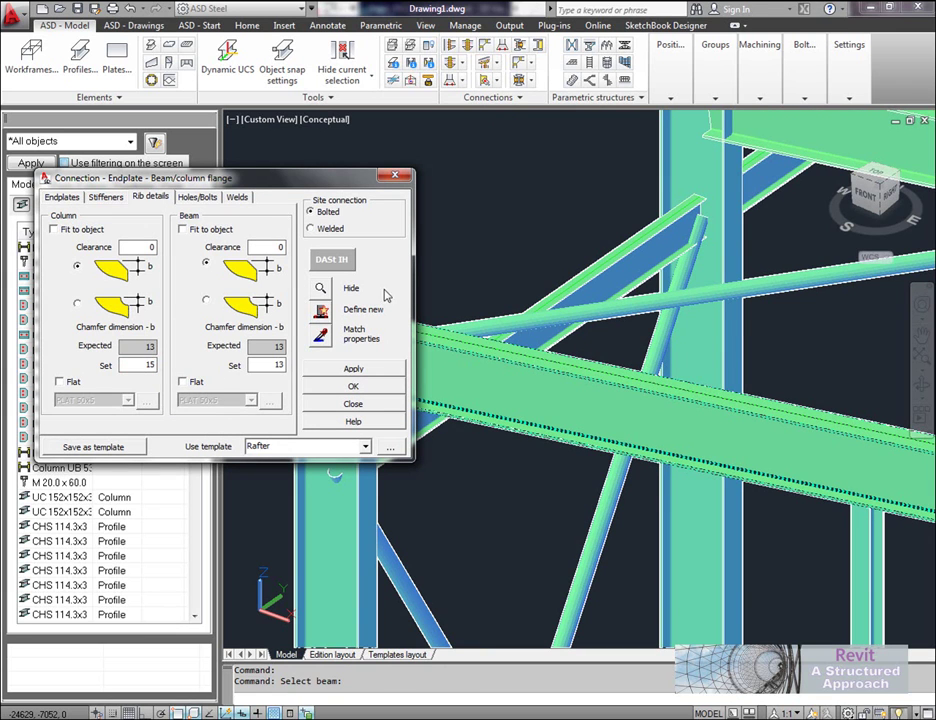
click(373, 370)
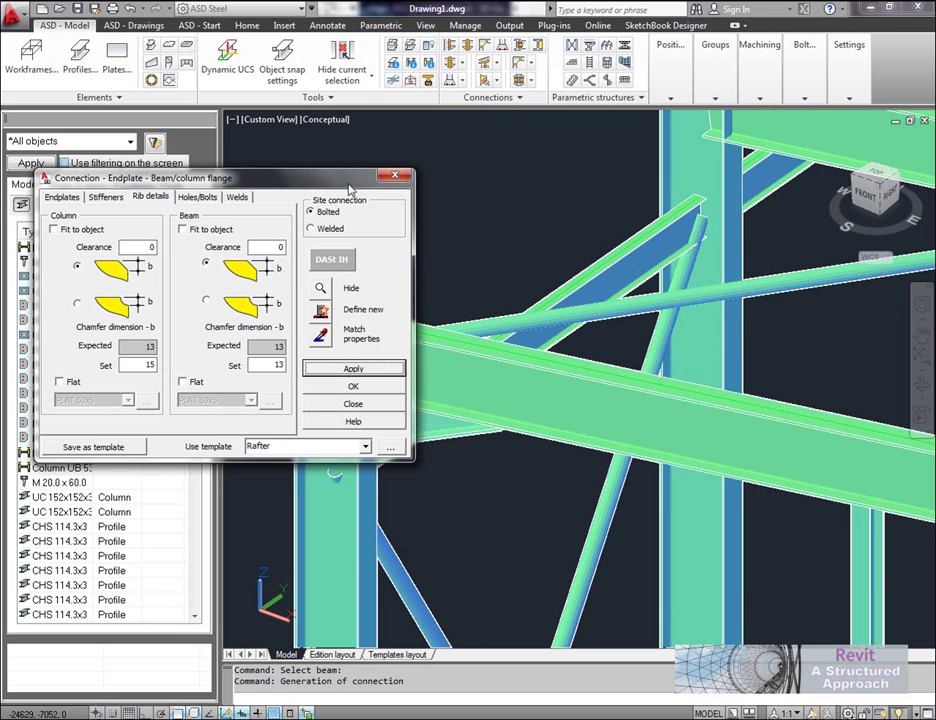
drag(343, 186, 301, 117)
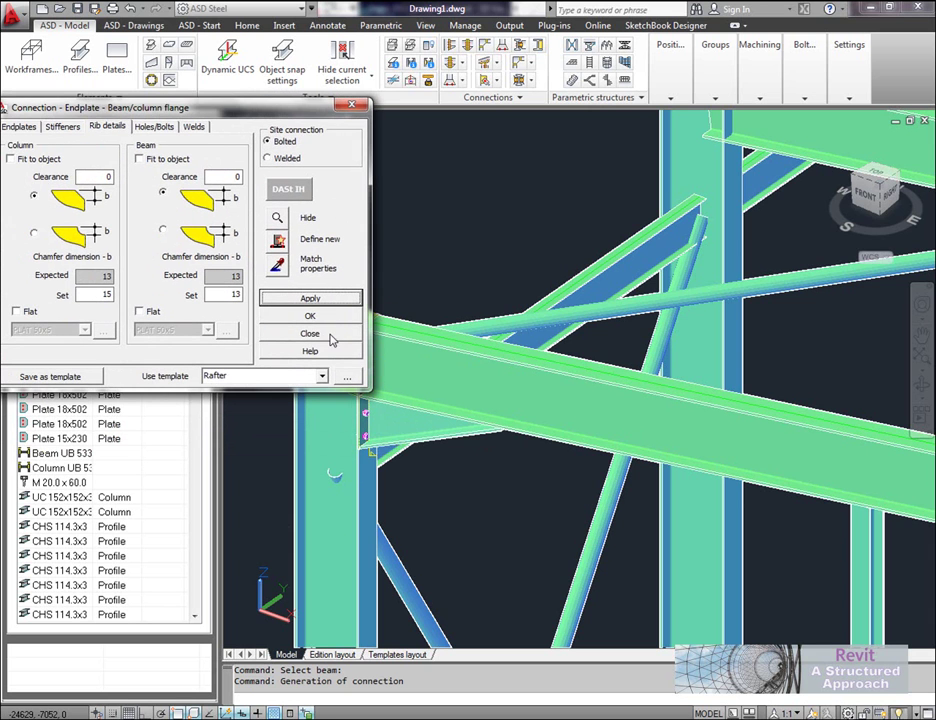
Step: Dismiss the endplate settings and orbit the view to the ridge and diagonal tube
click(328, 336)
scroll(400, 400, down, 5)
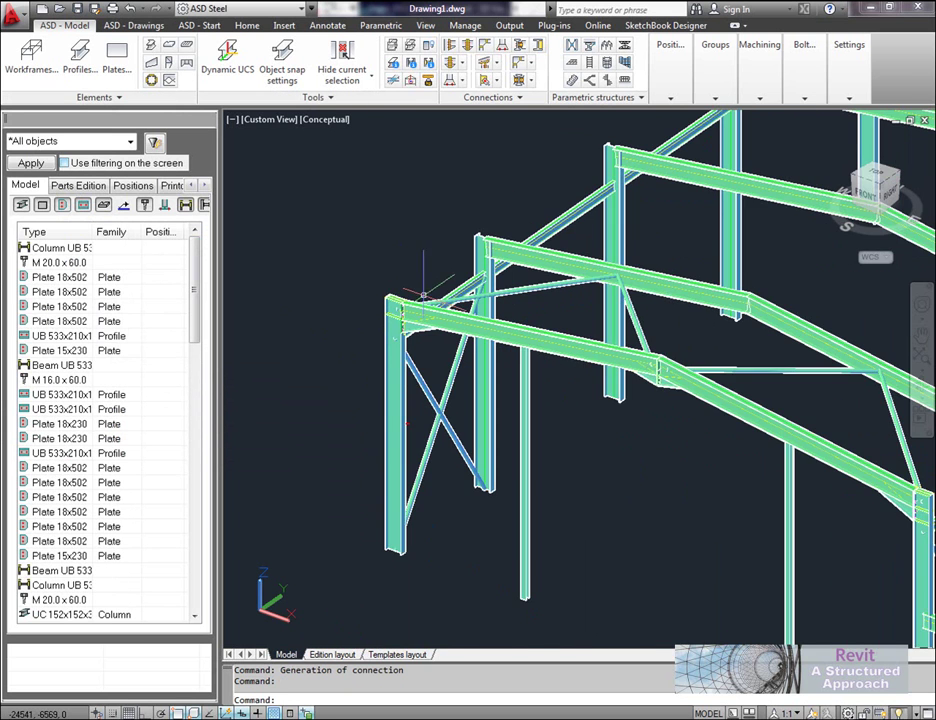
shift+middle_drag(651, 465, 368, 481)
scroll(600, 209, up, 5)
shift+middle_drag(611, 318, 628, 335)
scroll(624, 354, up, 3)
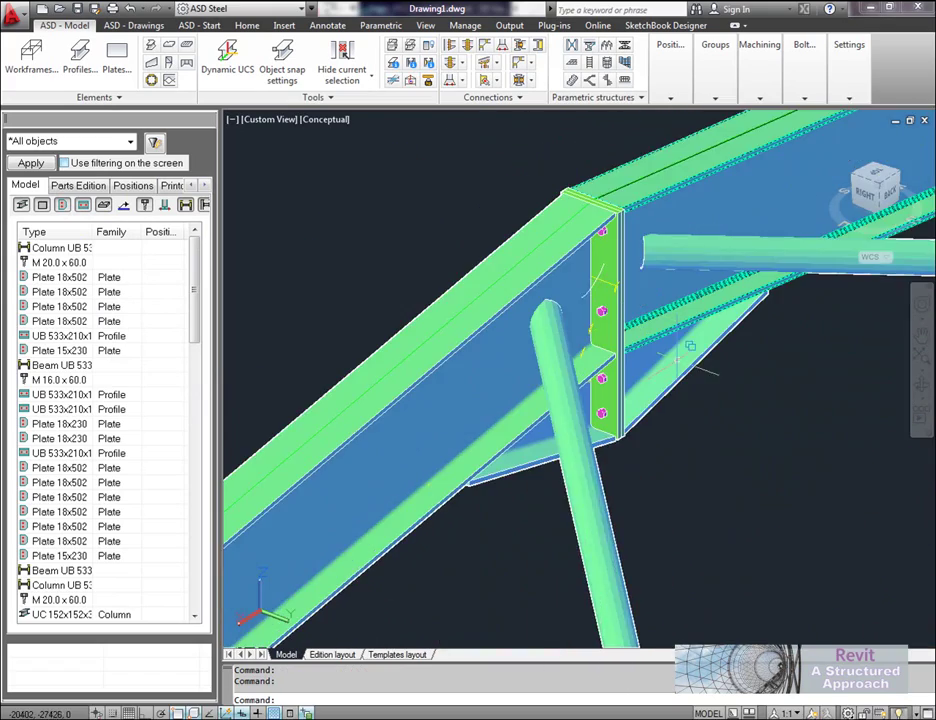
shift+middle_drag(382, 152, 455, 203)
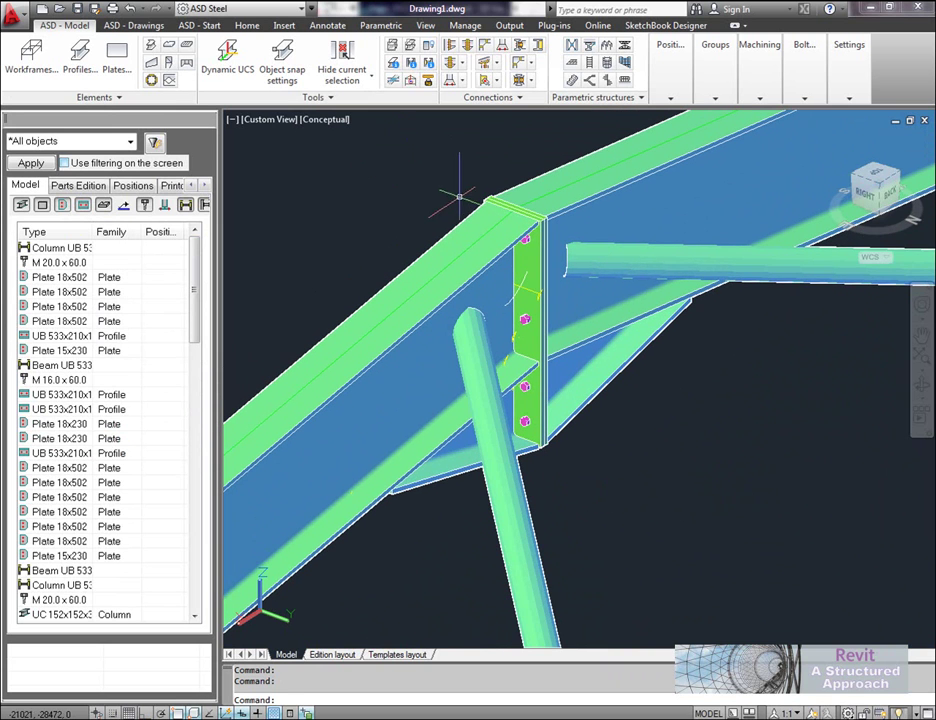
Step: Start a Pipes - pinned, with pivot connection: rafter main, diagonal tube secondary, plate limiting
click(498, 82)
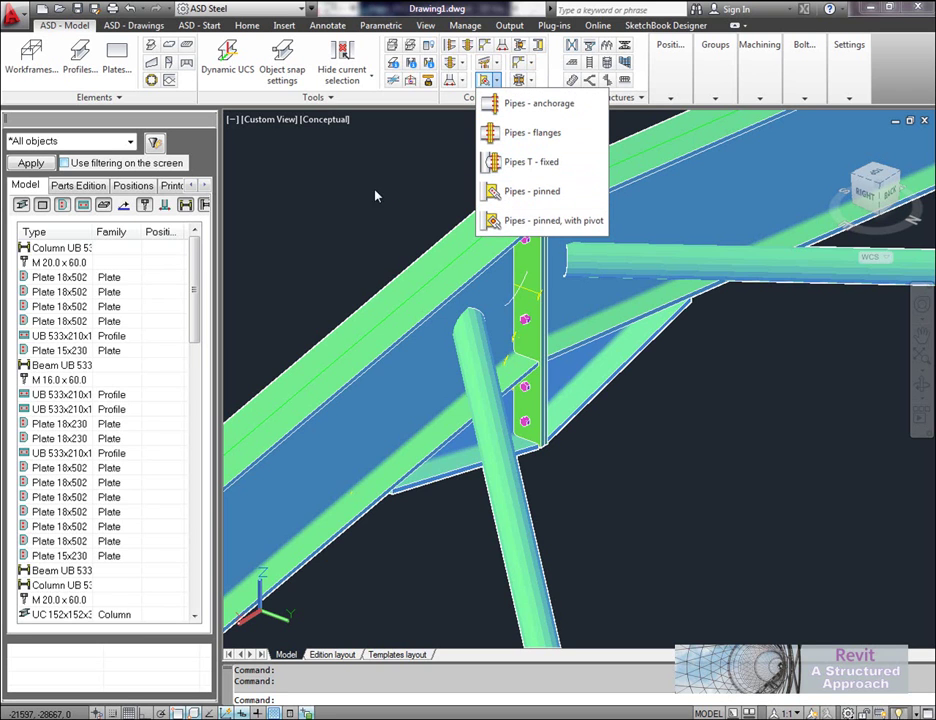
click(503, 222)
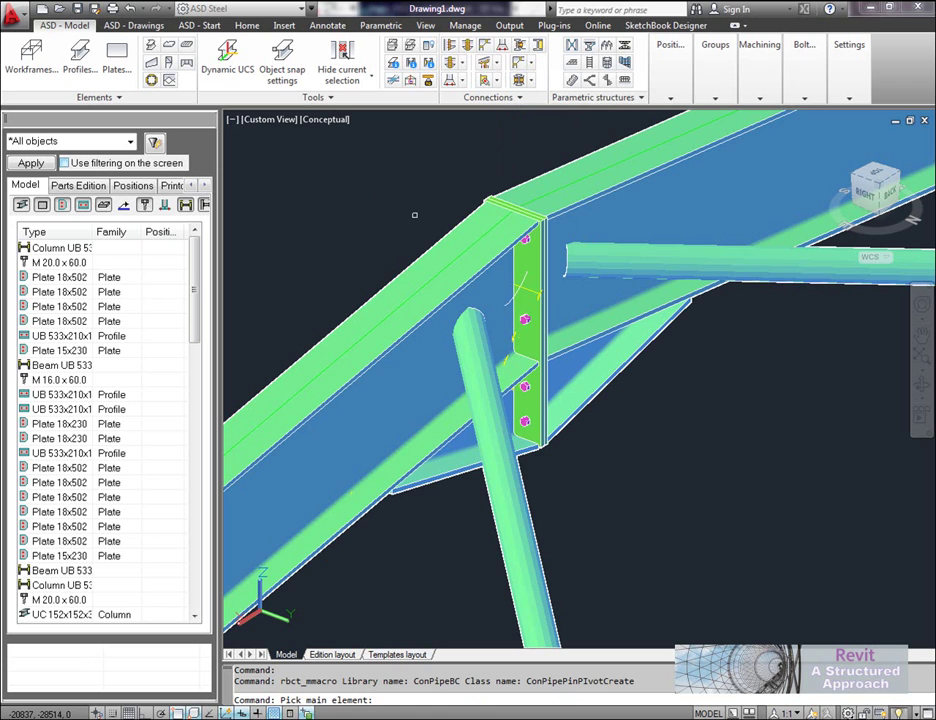
click(425, 288)
click(507, 490)
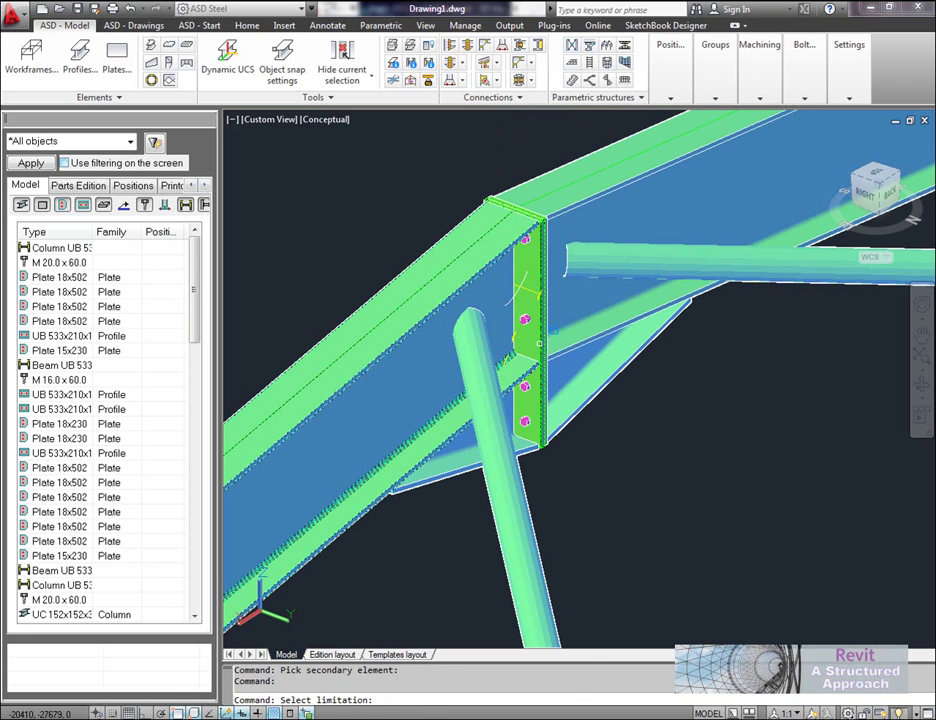
click(539, 343)
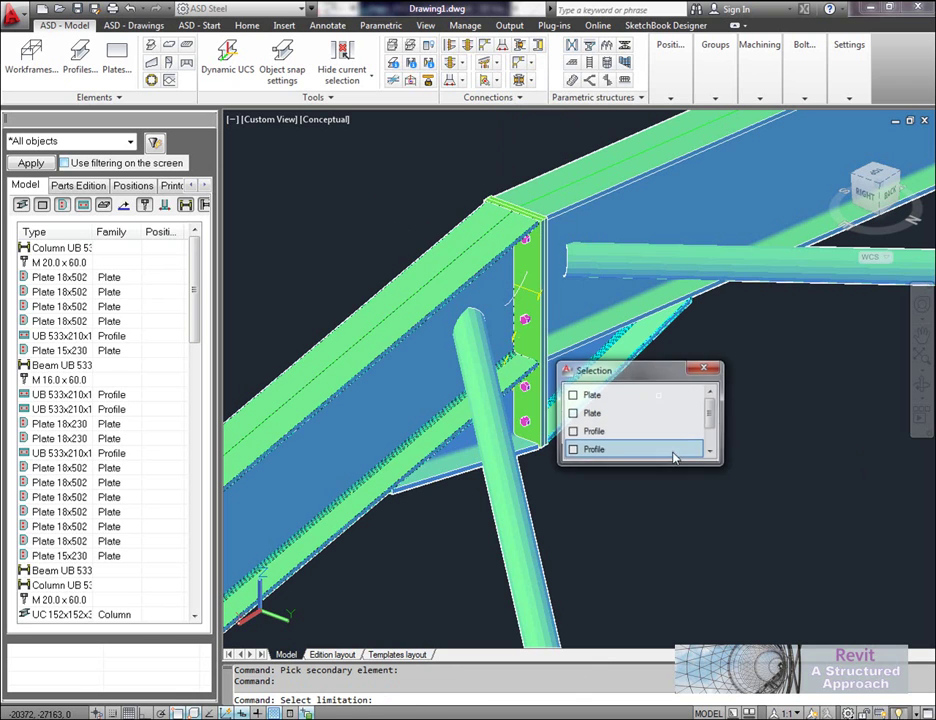
click(605, 396)
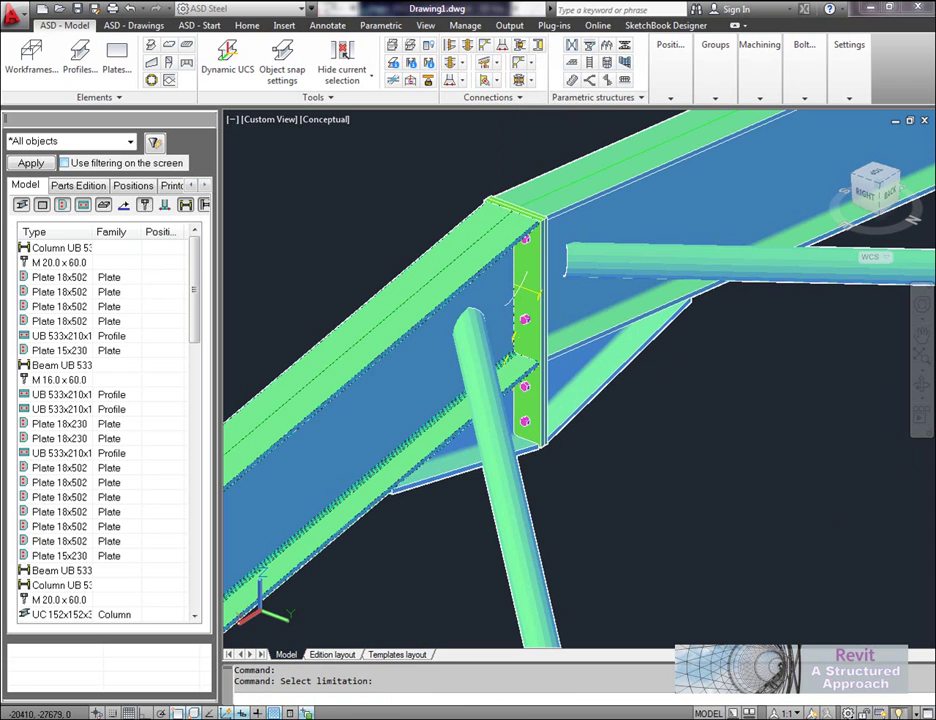
Step: Confirm the plate limit and set the gusset plate shape to Rectangle
click(525, 295)
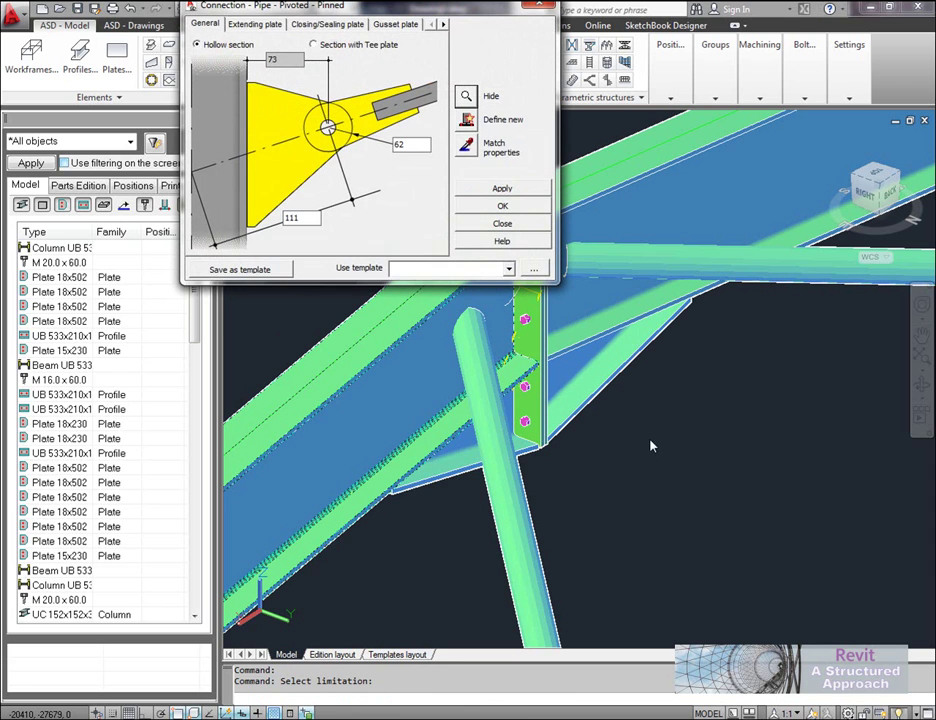
drag(474, 10, 293, 117)
click(74, 135)
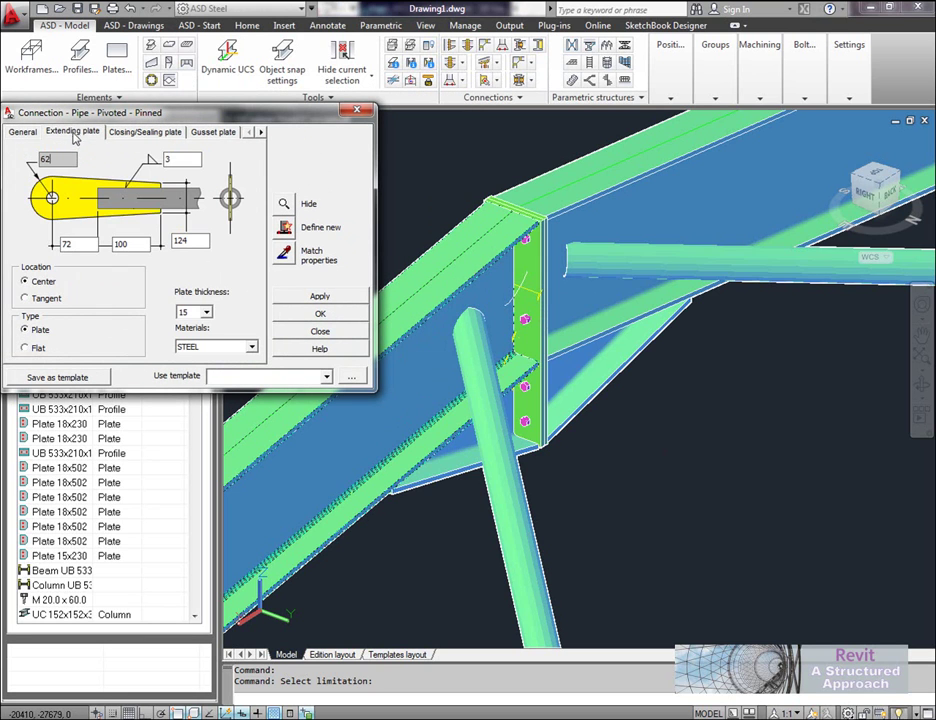
click(143, 133)
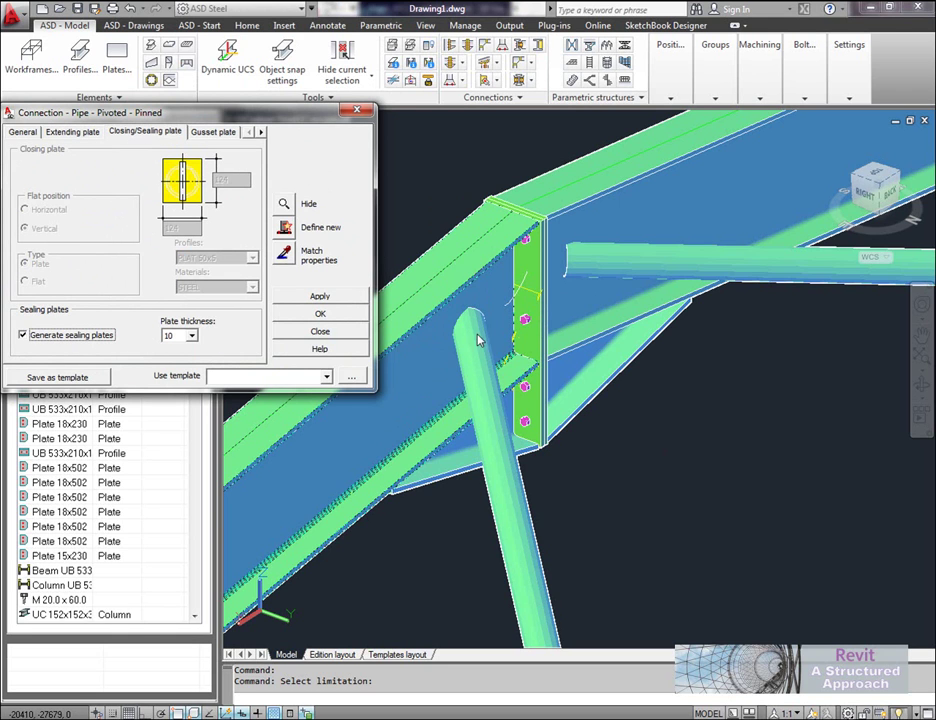
click(262, 133)
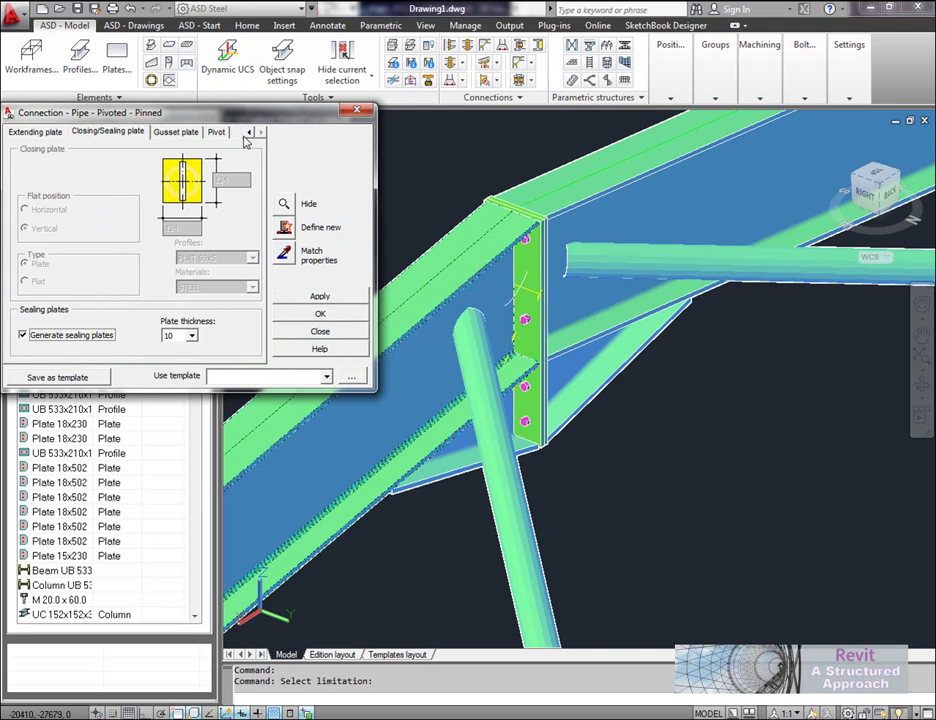
click(177, 133)
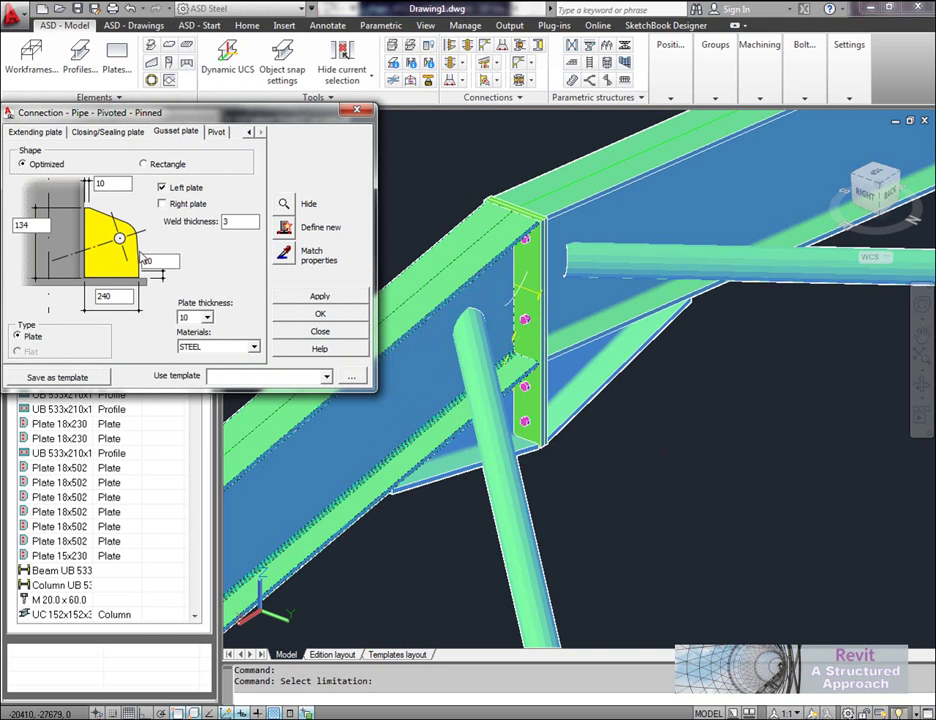
click(150, 165)
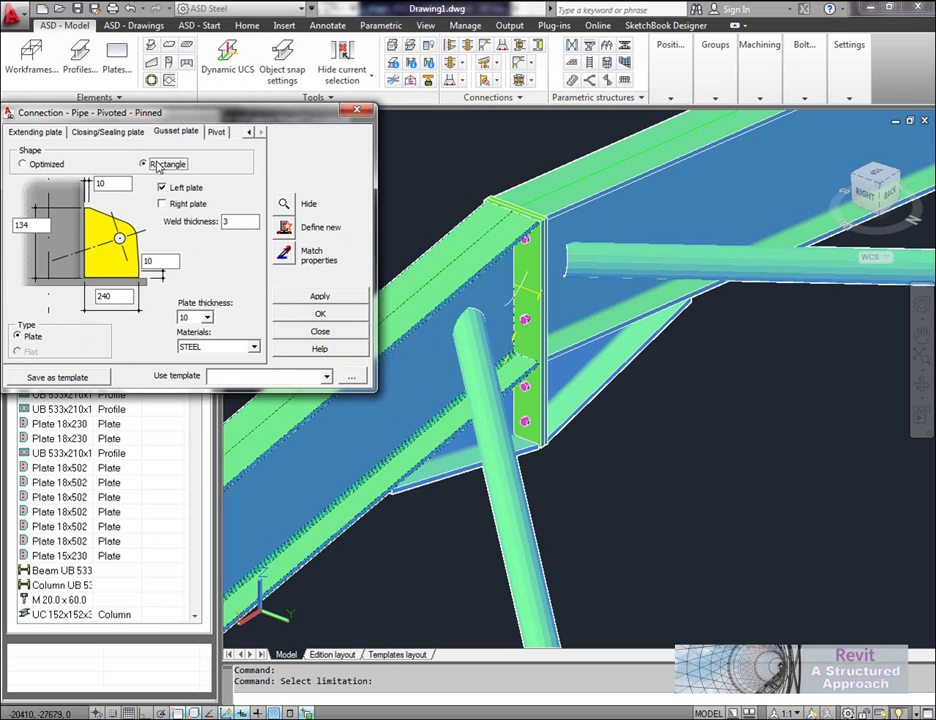
click(24, 165)
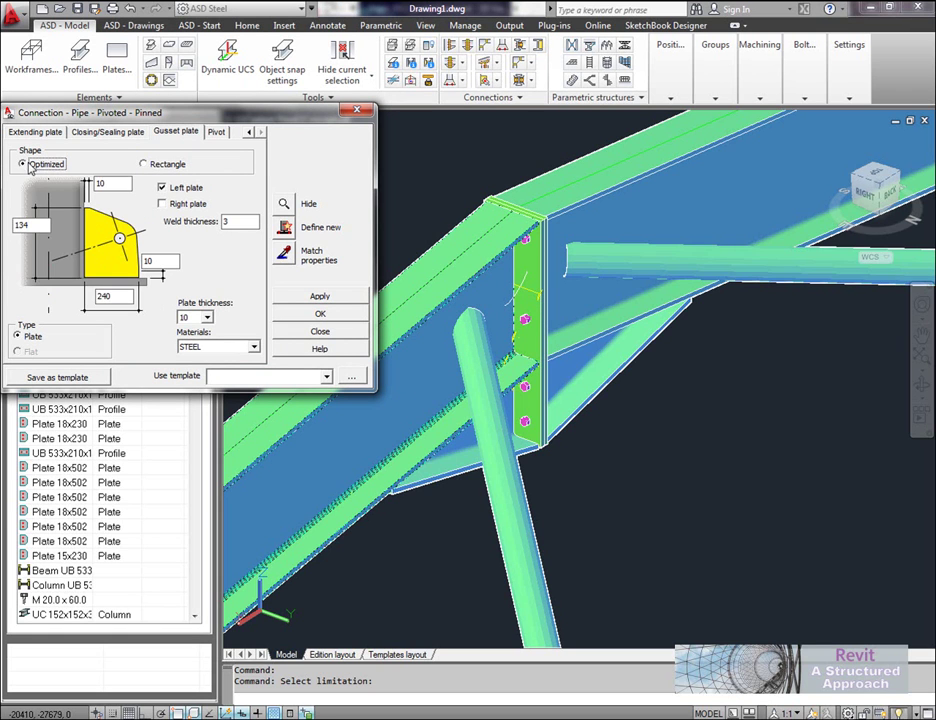
click(150, 164)
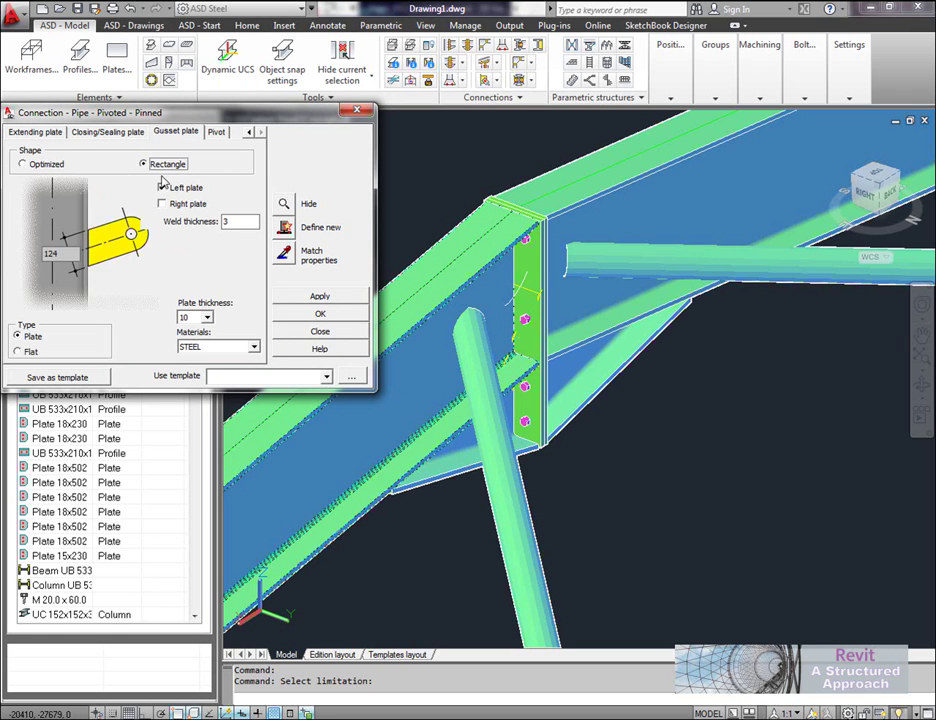
Step: Set the pivot bolt diameter to 20 and generate the pinned pipe connection
click(217, 132)
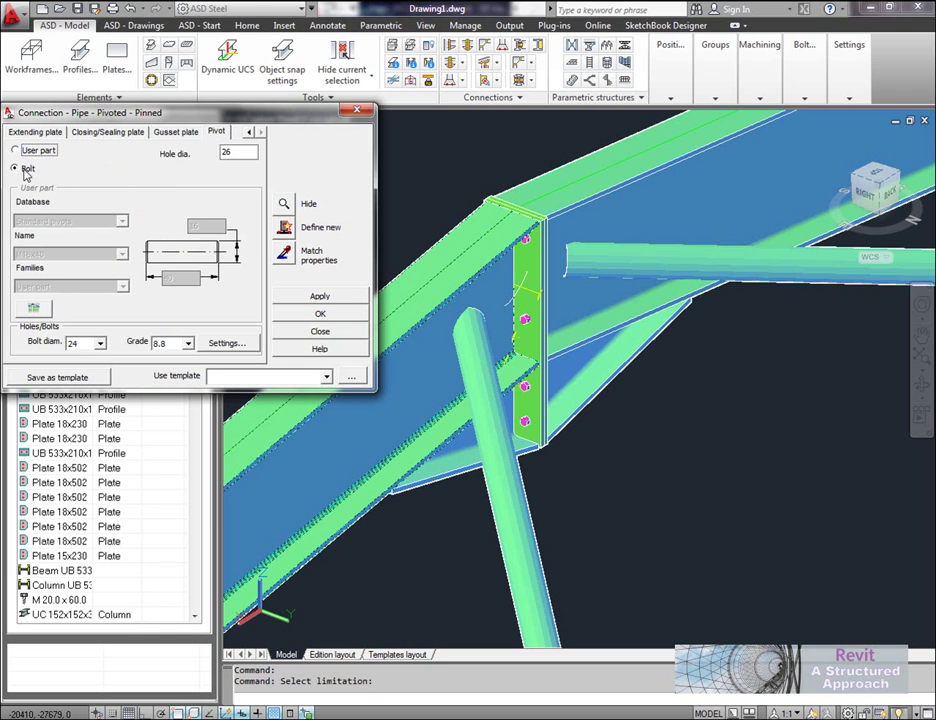
click(100, 344)
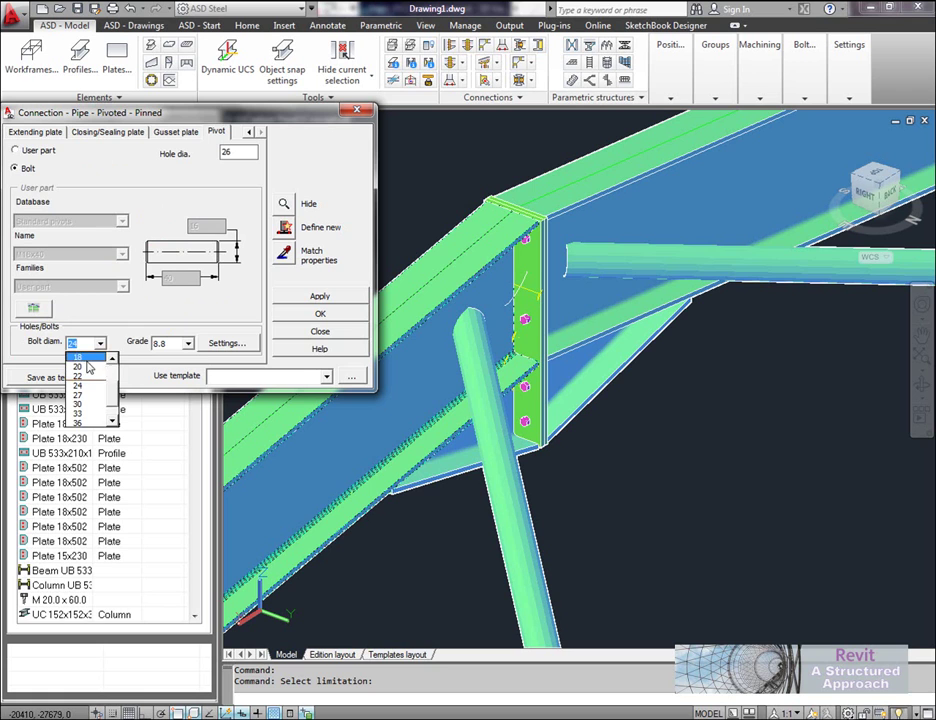
click(79, 357)
click(321, 298)
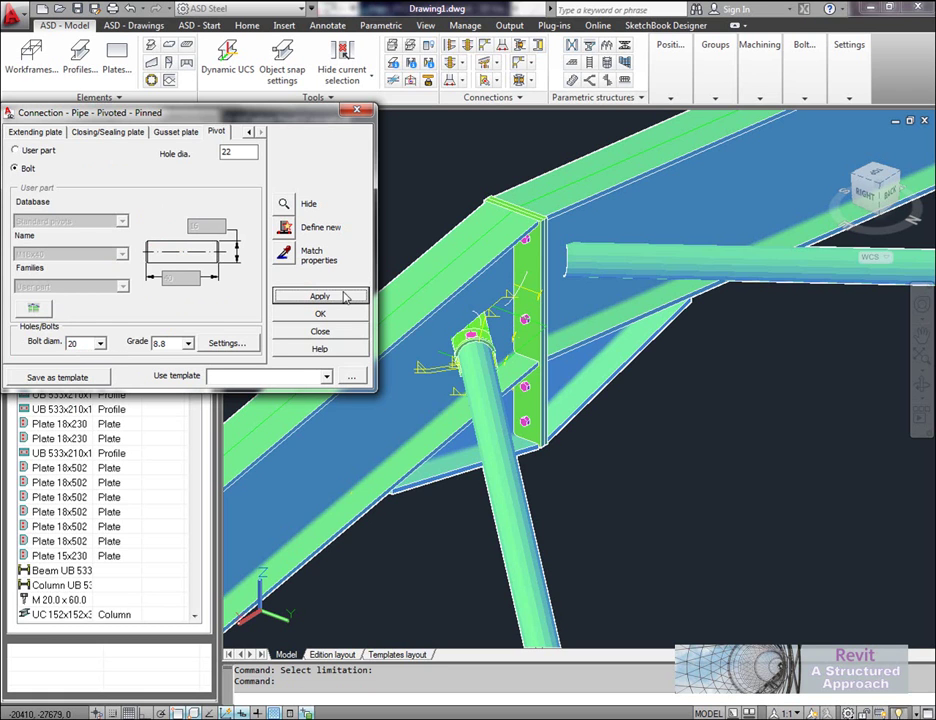
Step: Close the pipe connection settings and orbit around the new column-beam connection
click(320, 331)
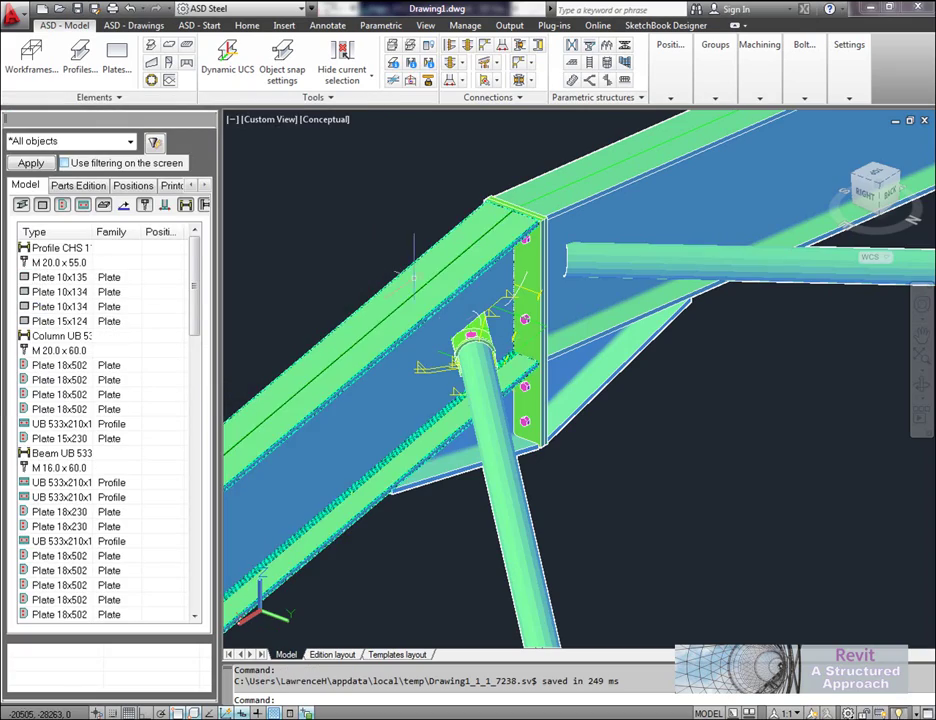
shift+middle_drag(470, 370, 648, 307)
scroll(439, 367, down, 5)
scroll(445, 362, up, 5)
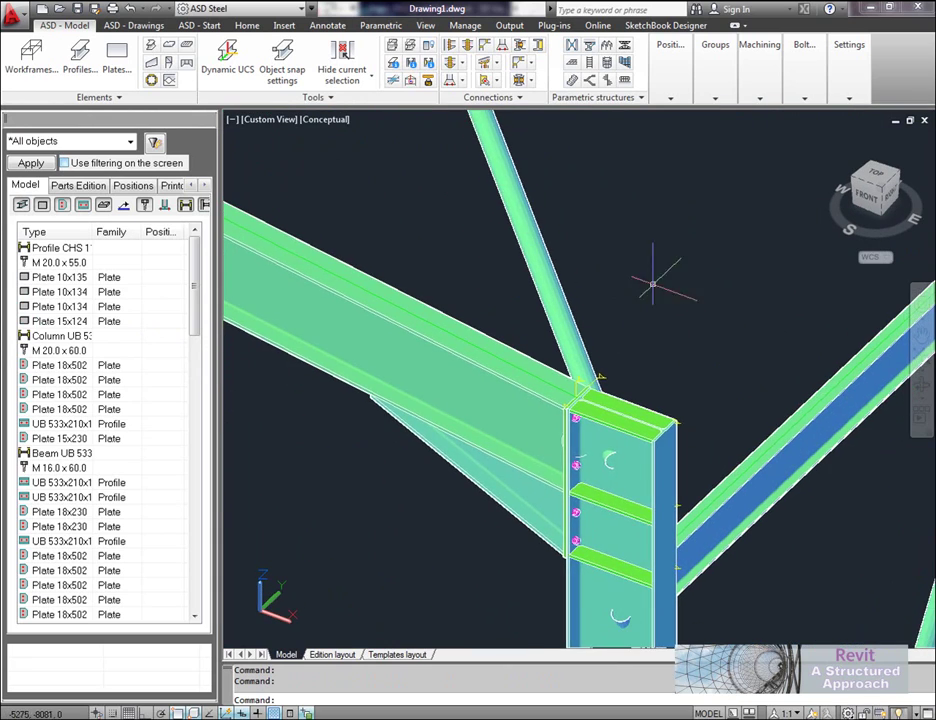
scroll(593, 488, up, 5)
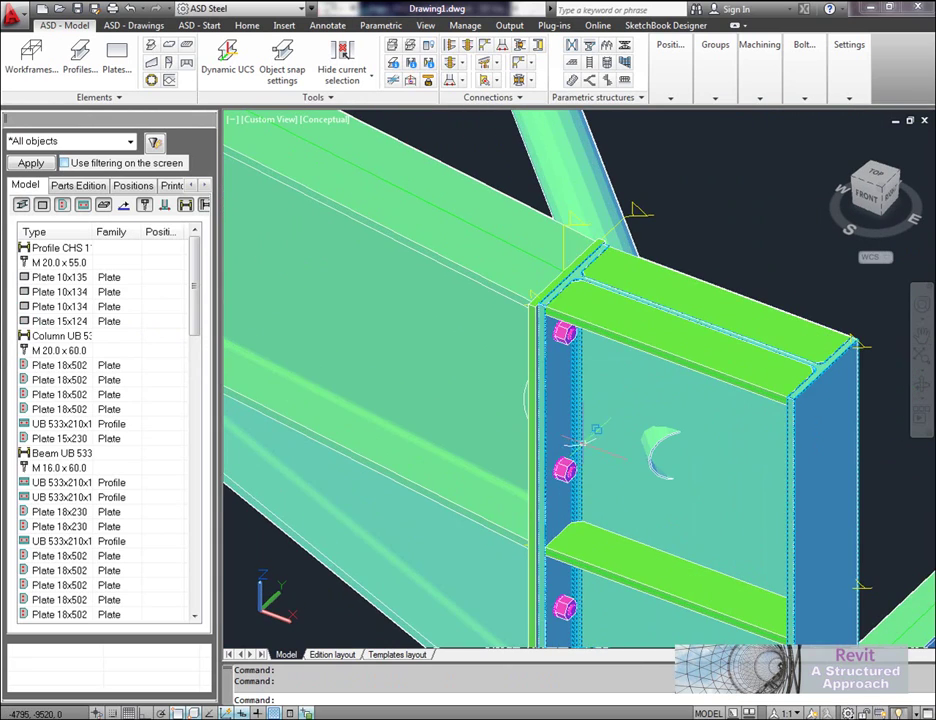
shift+middle_drag(600, 425, 549, 256)
Step: Switch the visual style to 2D Wireframe and regenerate the display
text(HA)
key(Return)
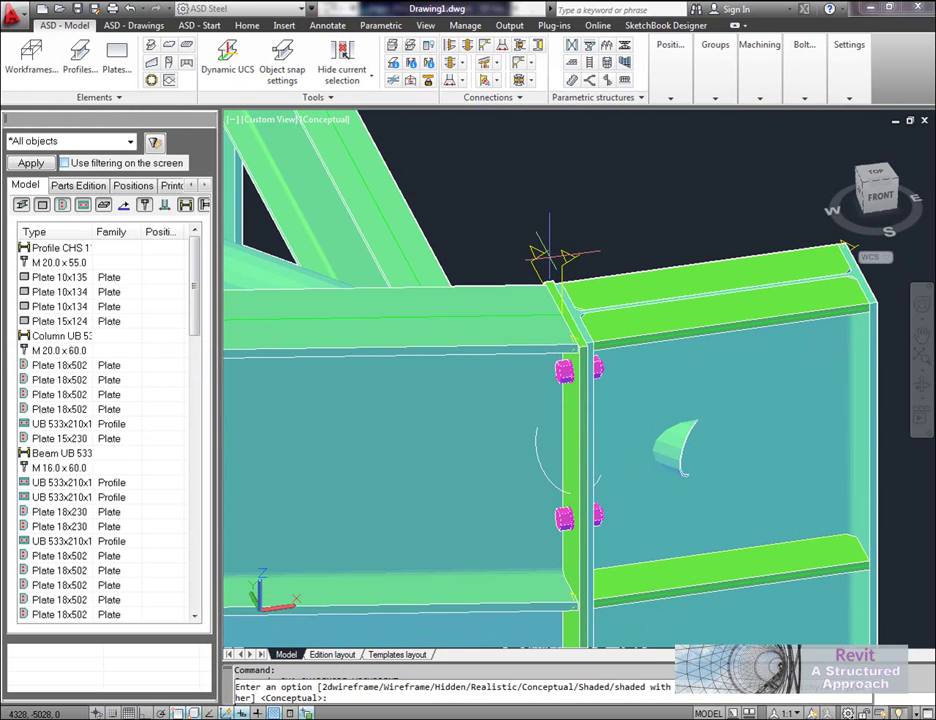
text(2)
key(Return)
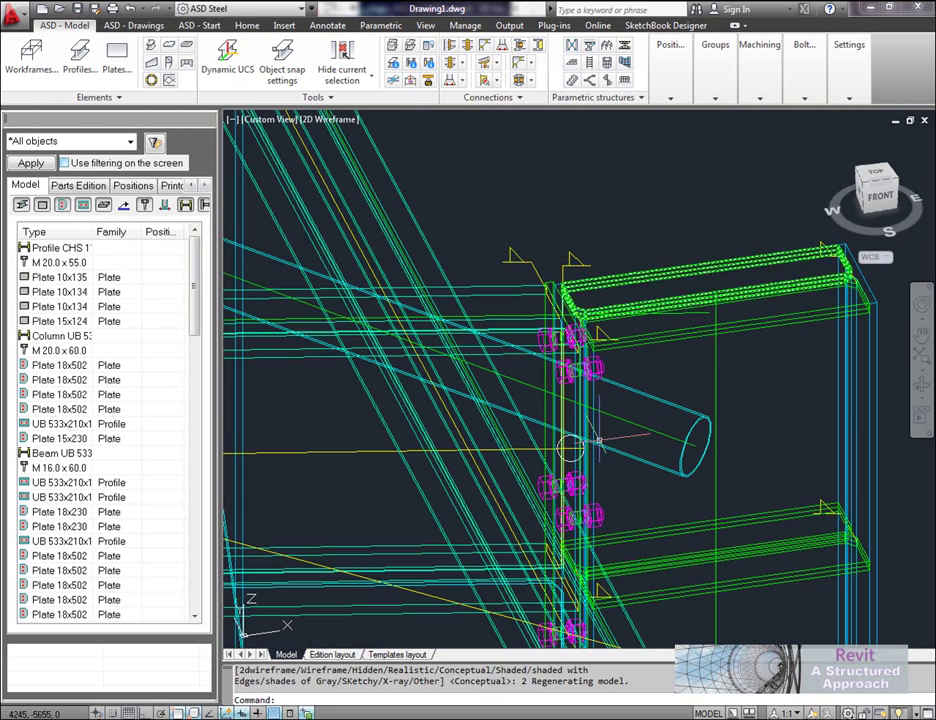
scroll(573, 397, down, 5)
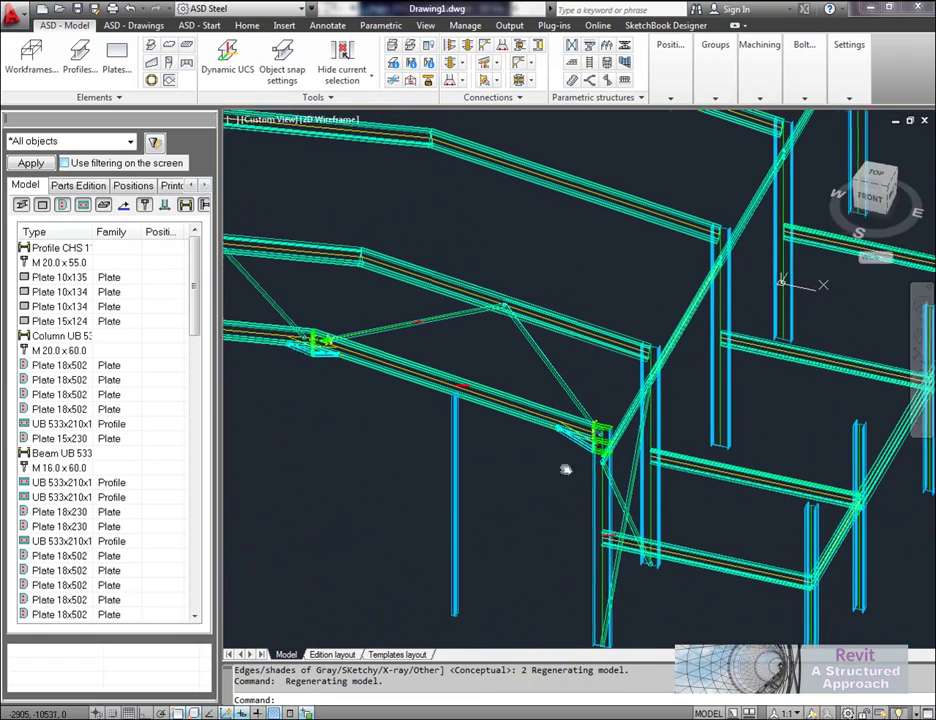
text(RE)
key(Return)
shift+middle_drag(514, 493, 491, 472)
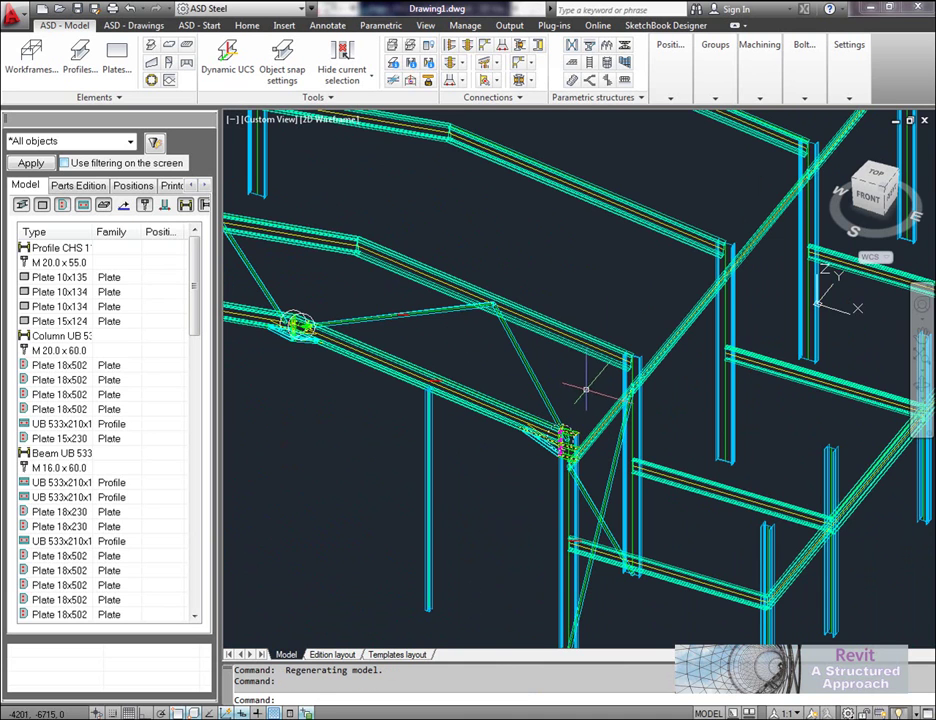
Step: Inspect the rafter endplate connection properties via Modify, then expand the Settings panel
right_click(587, 388)
click(652, 508)
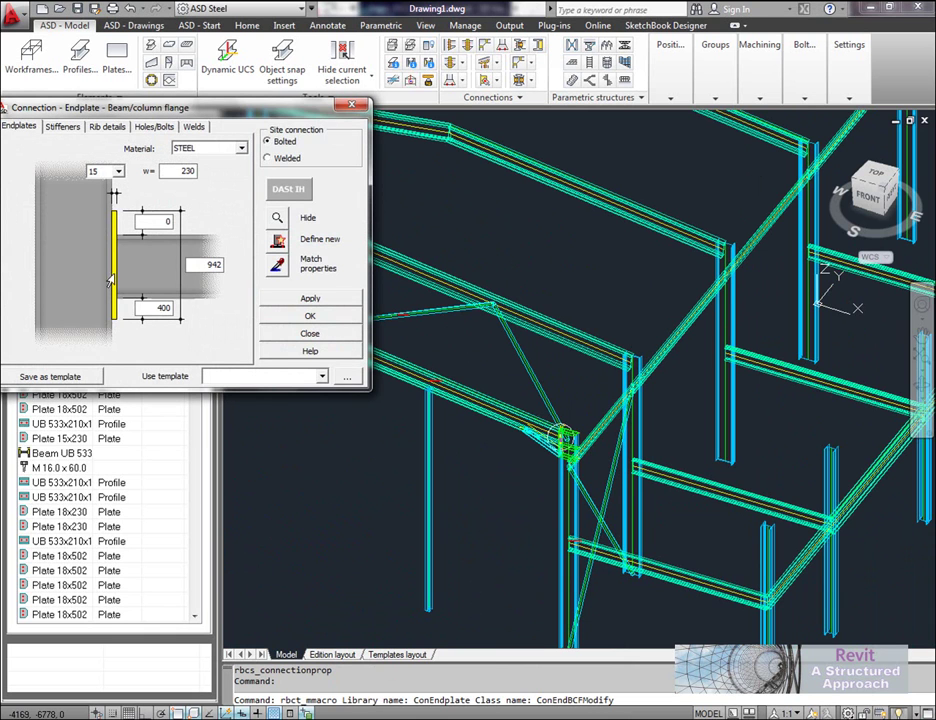
click(310, 315)
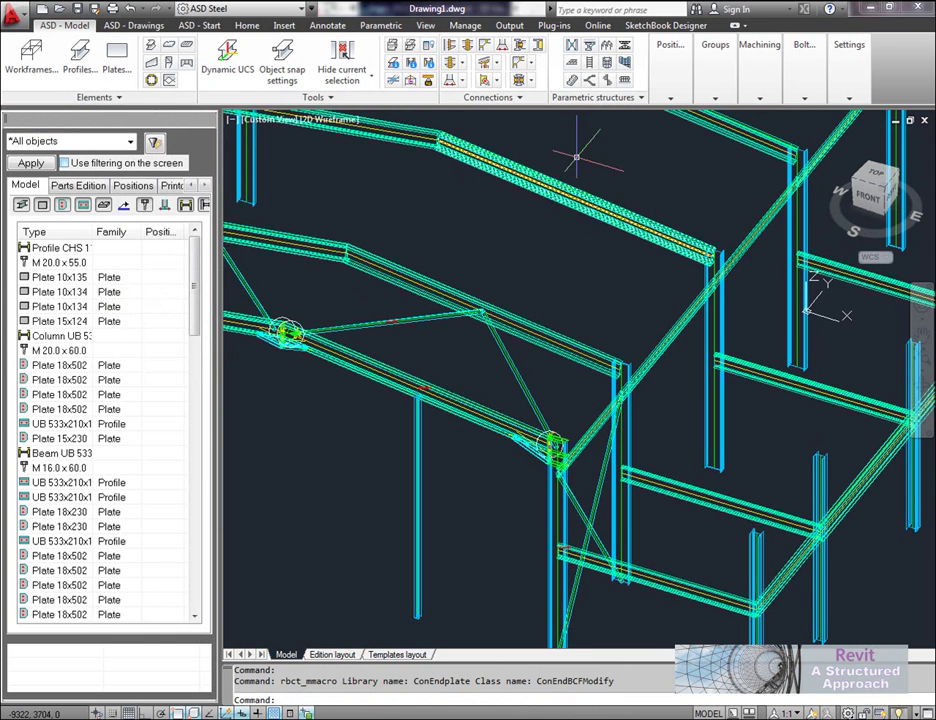
click(852, 99)
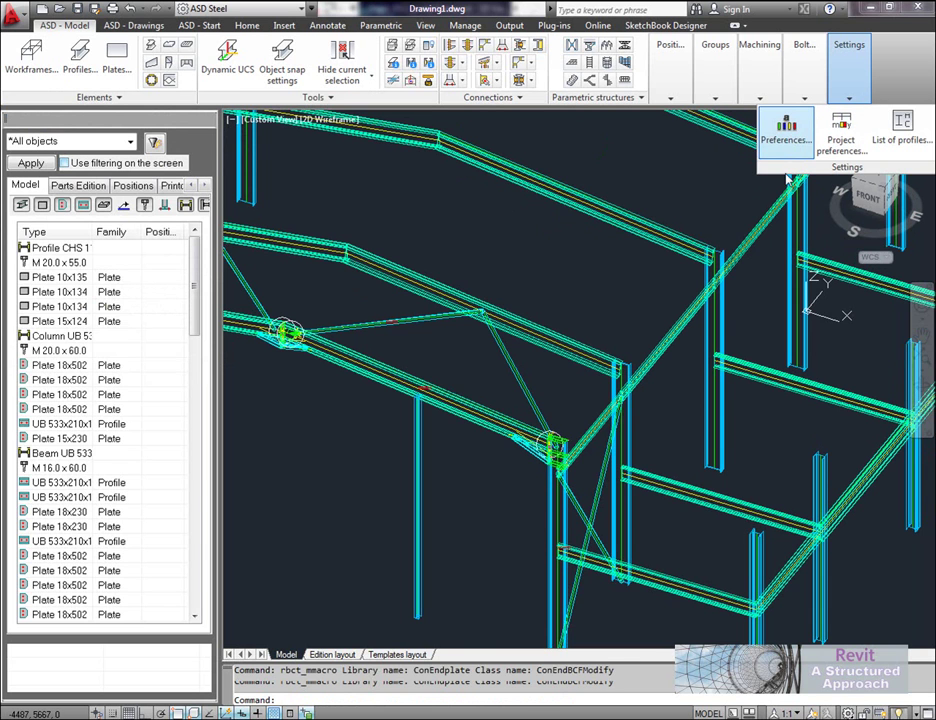
click(789, 140)
drag(328, 289, 437, 258)
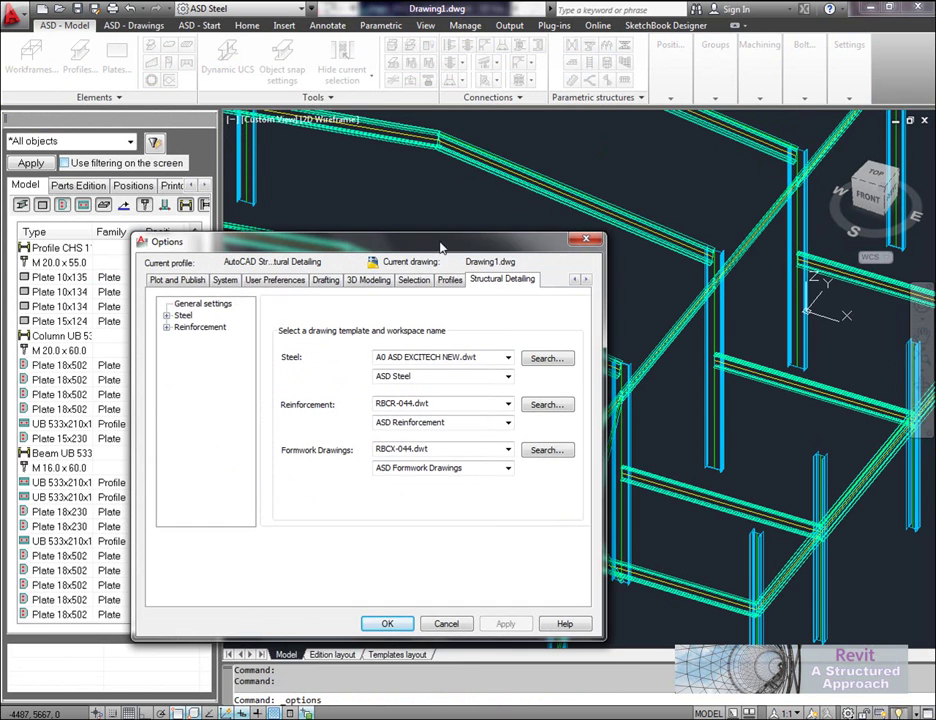
click(186, 317)
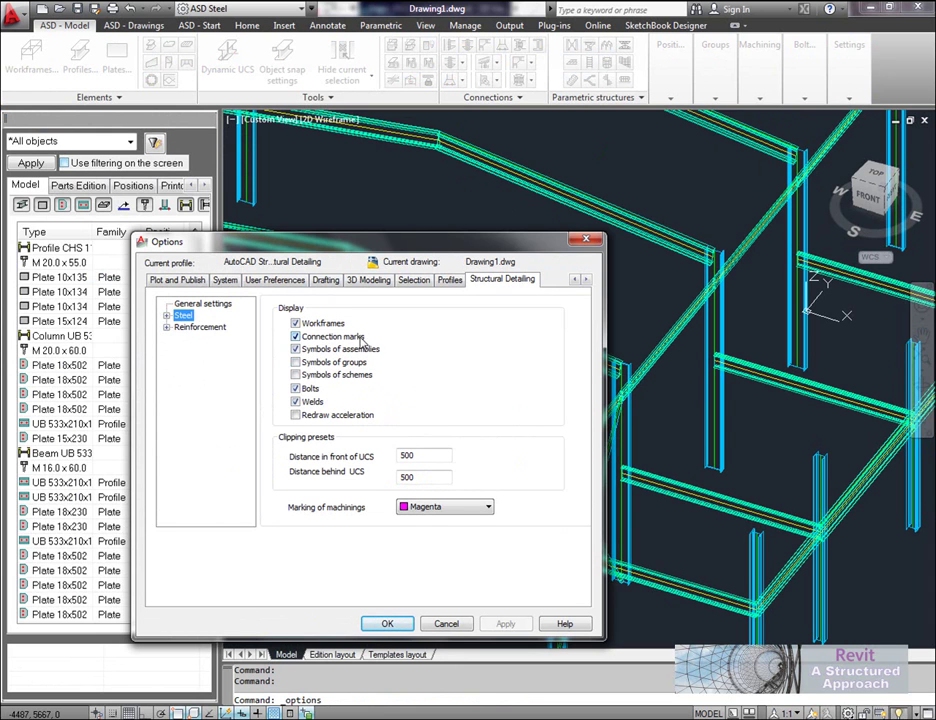
drag(528, 245, 462, 225)
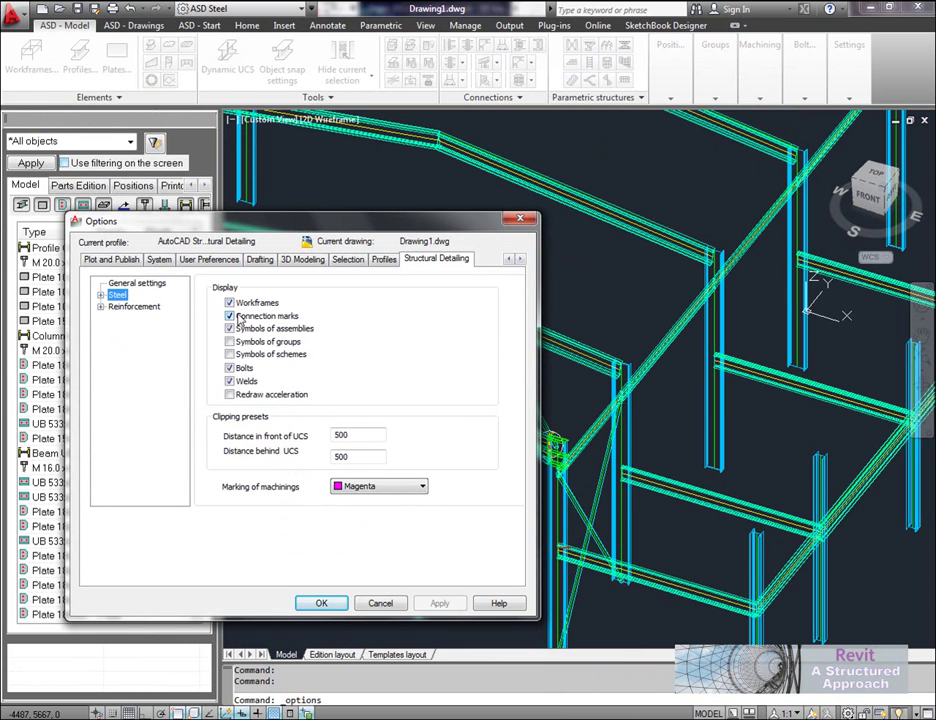
click(380, 603)
scroll(480, 365, up, 3)
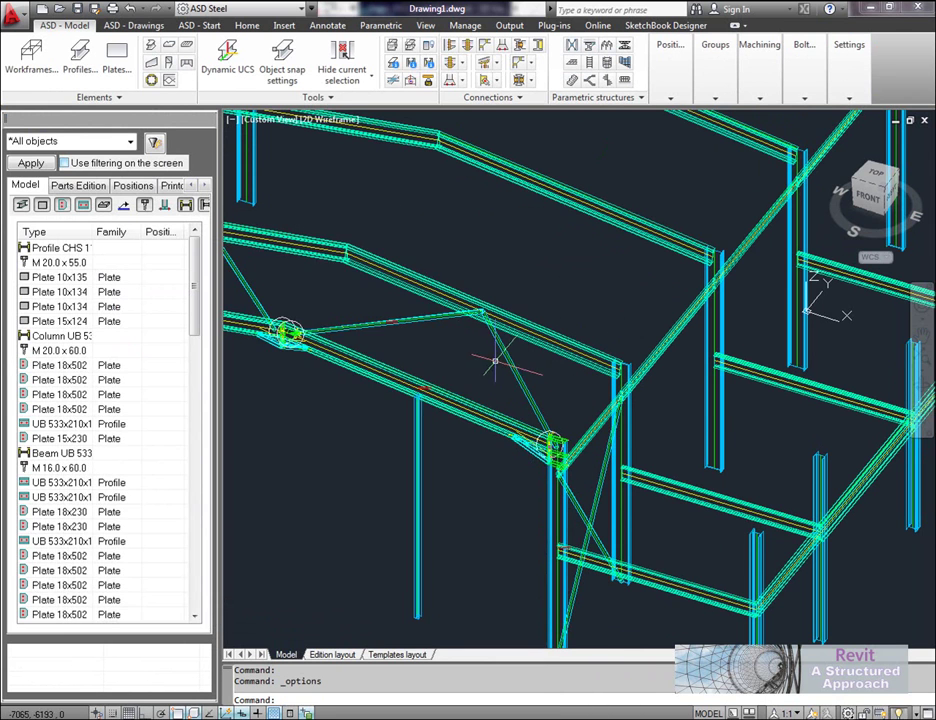
Step: Switch the visual style to Conceptual and frame the beam-column junction
text(HA)
key(Return)
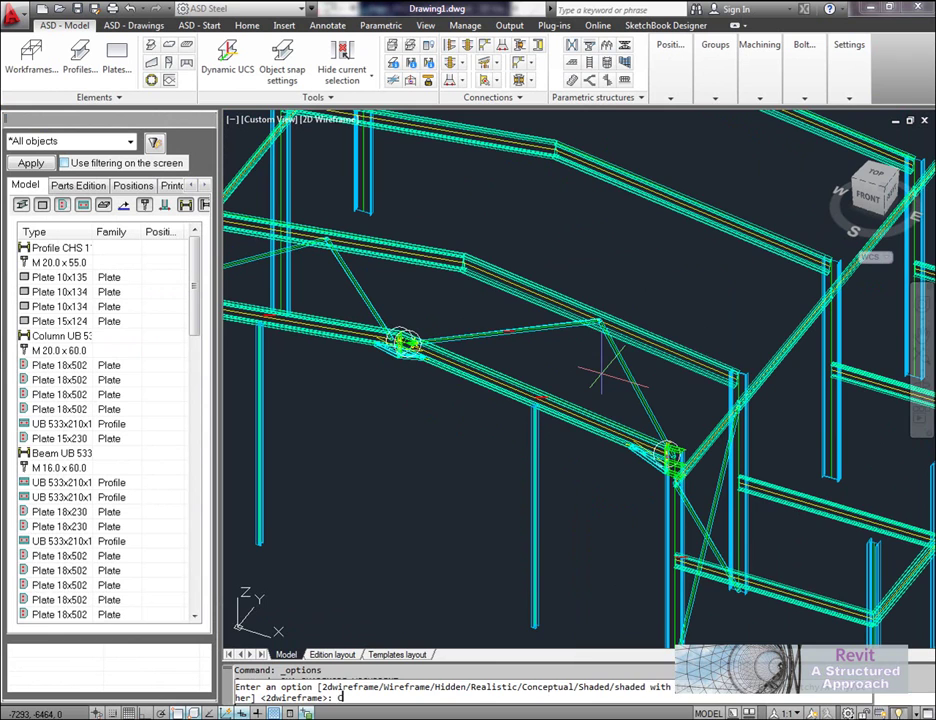
text(C)
key(Return)
scroll(539, 417, up, 3)
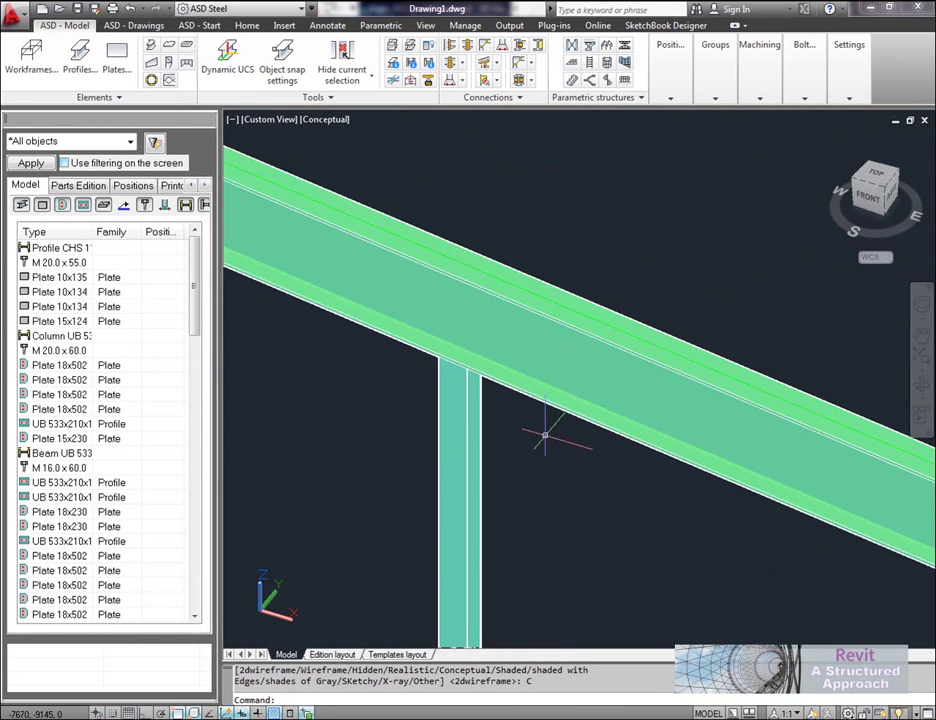
scroll(547, 409, down, 2)
scroll(564, 390, up, 3)
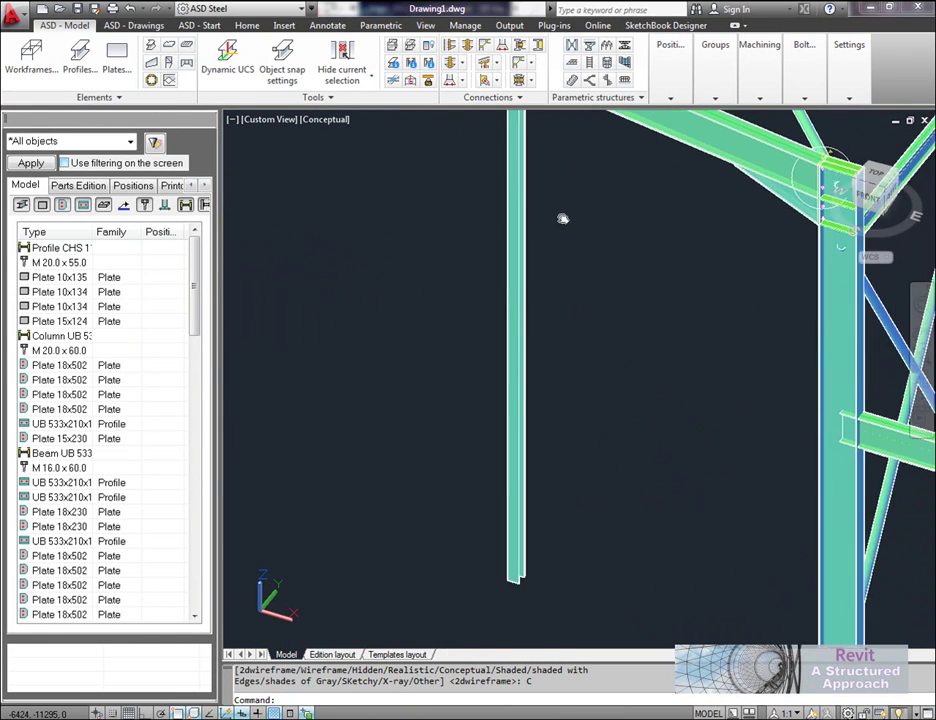
scroll(549, 501, down, 3)
scroll(523, 357, up, 2)
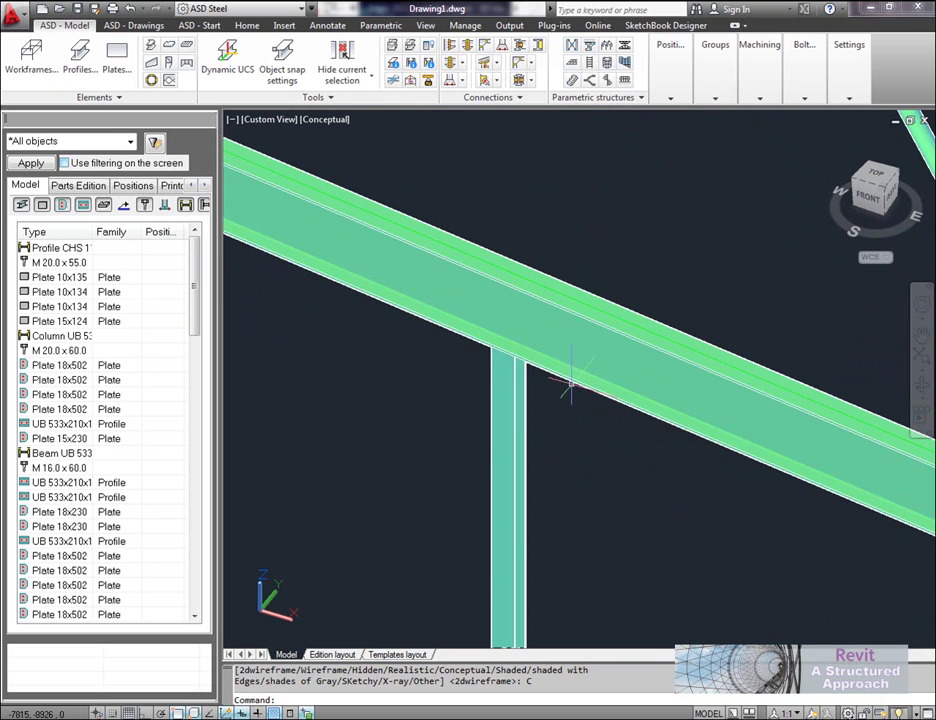
middle_drag(543, 222, 549, 217)
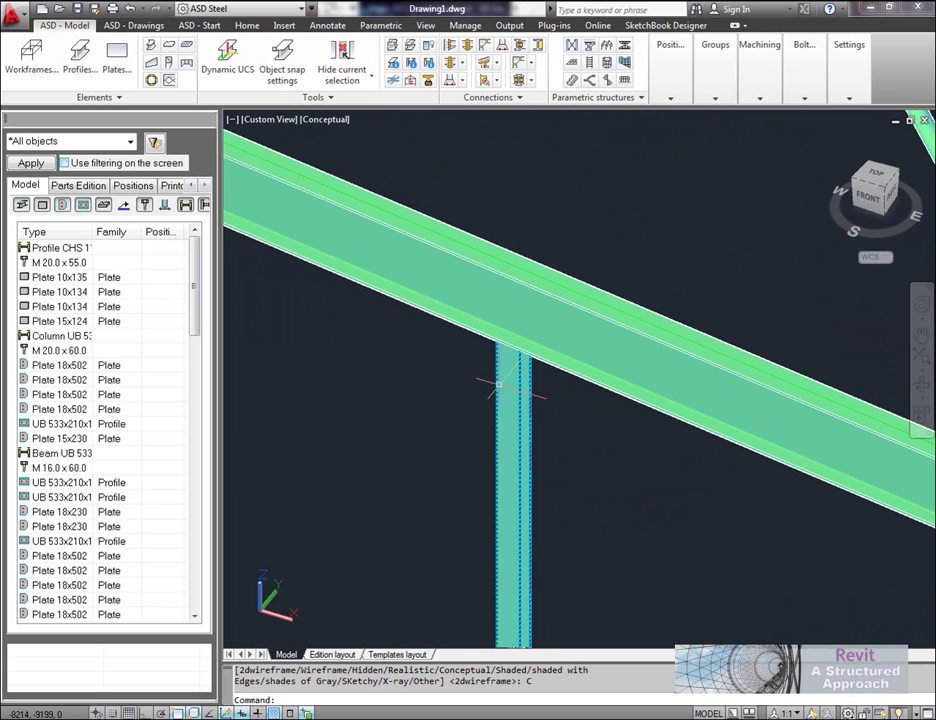
middle_drag(575, 350, 569, 382)
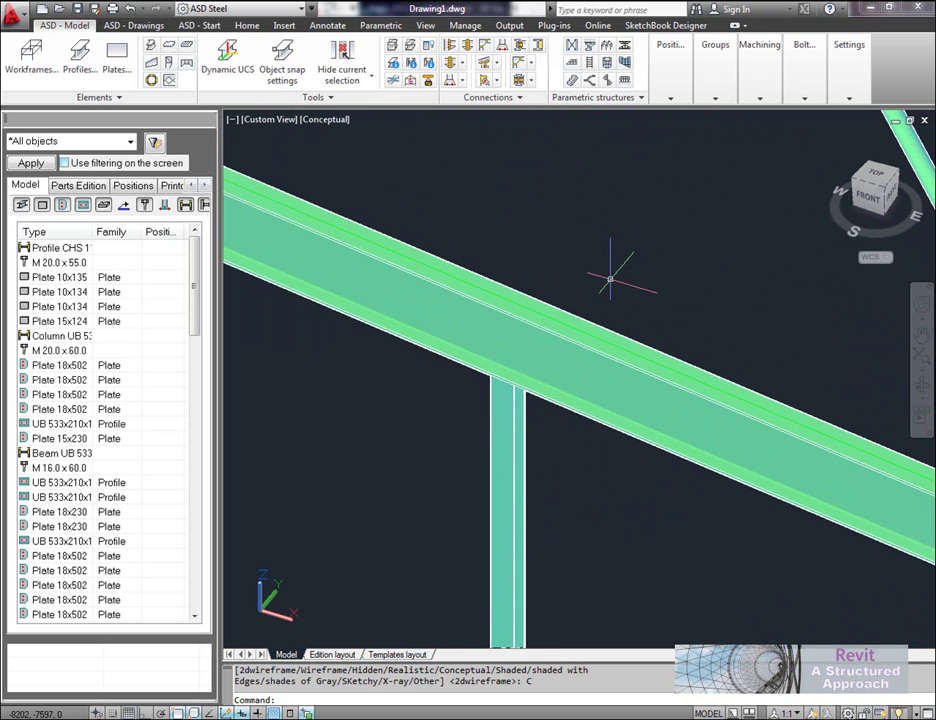
Step: Shorten both short columns under the rafter by the value 200
mouse_move(762, 100)
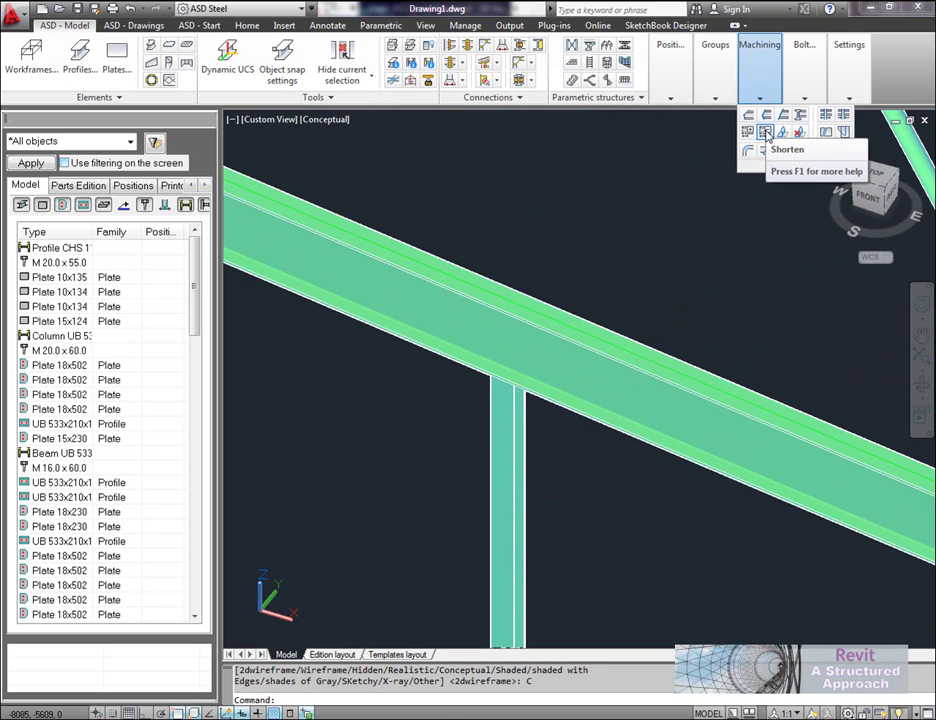
click(765, 133)
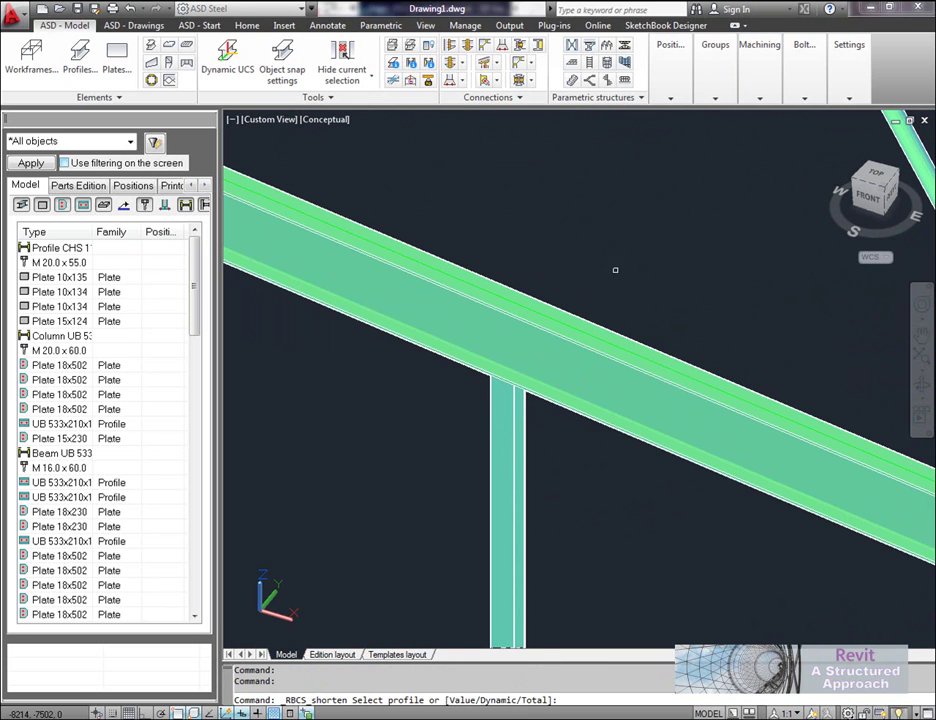
middle_drag(614, 270, 635, 277)
text(V)
key(Return)
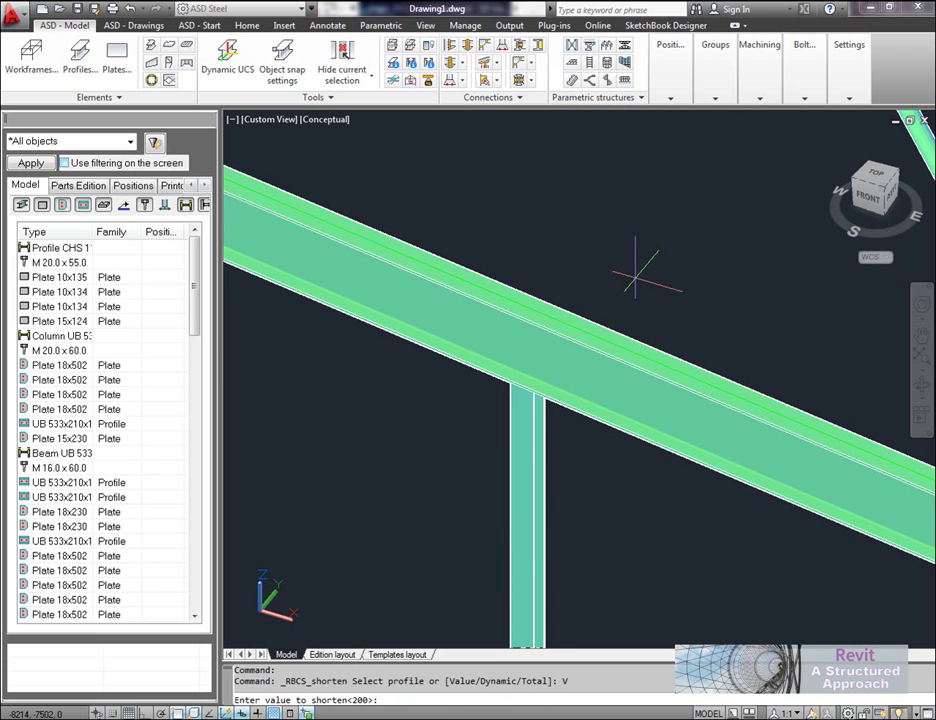
key(Return)
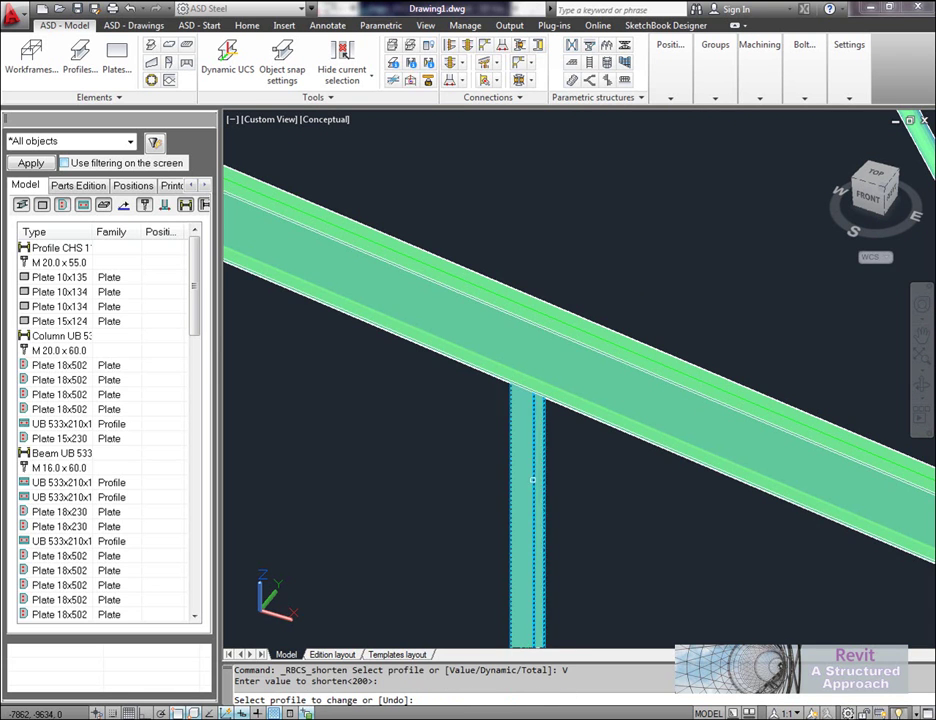
click(531, 445)
scroll(585, 458, down, 5)
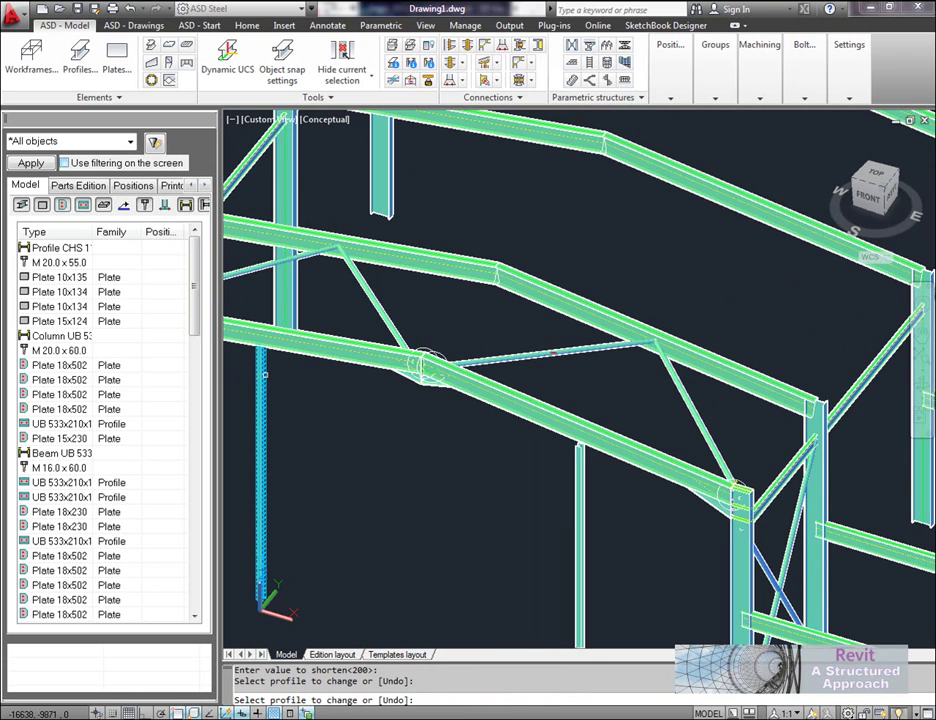
click(266, 380)
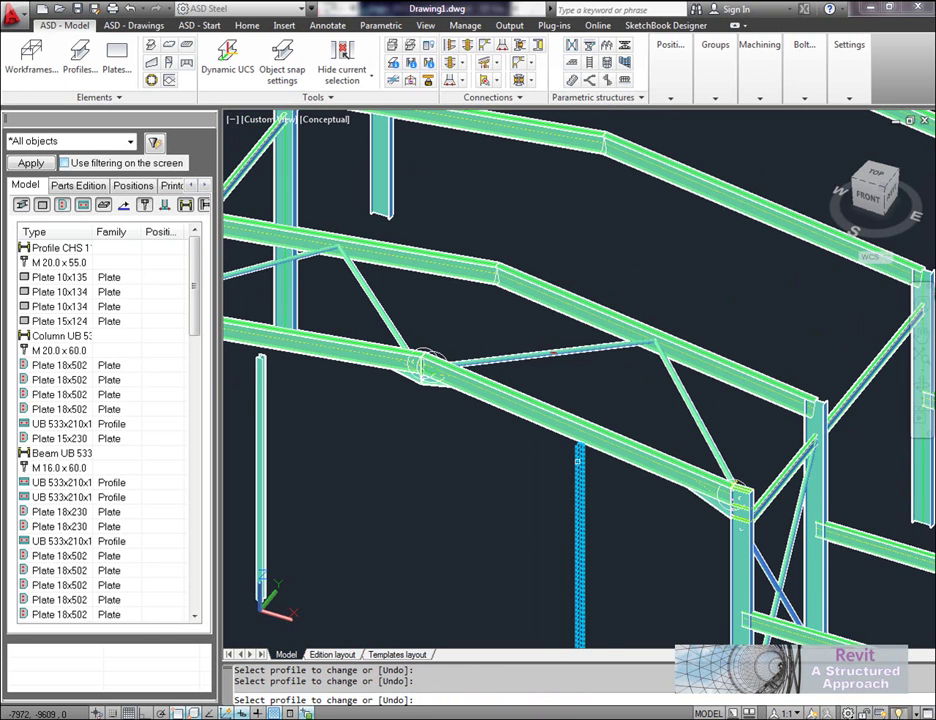
middle_drag(535, 453, 556, 442)
key(Escape)
key(Escape)
scroll(556, 442, up, 6)
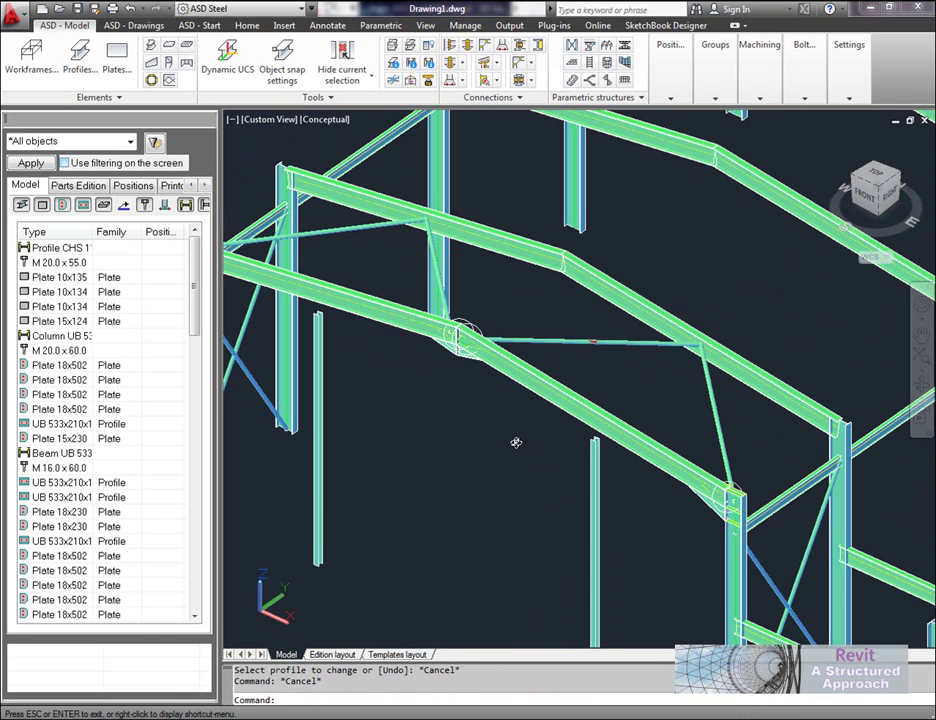
scroll(596, 447, up, 2)
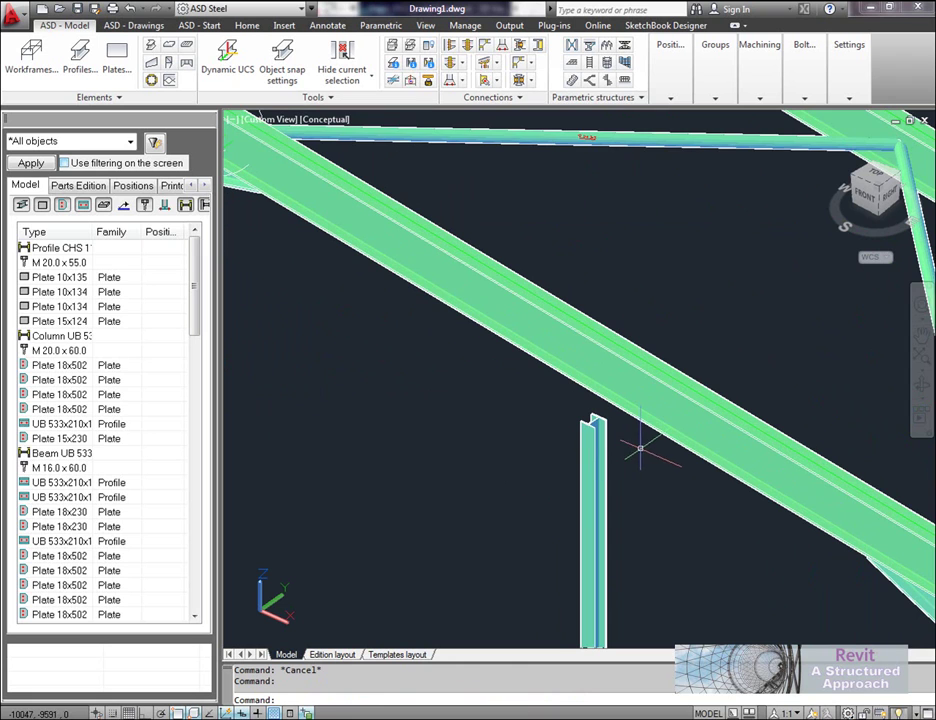
scroll(480, 410, up, 1)
scroll(484, 386, down, 1)
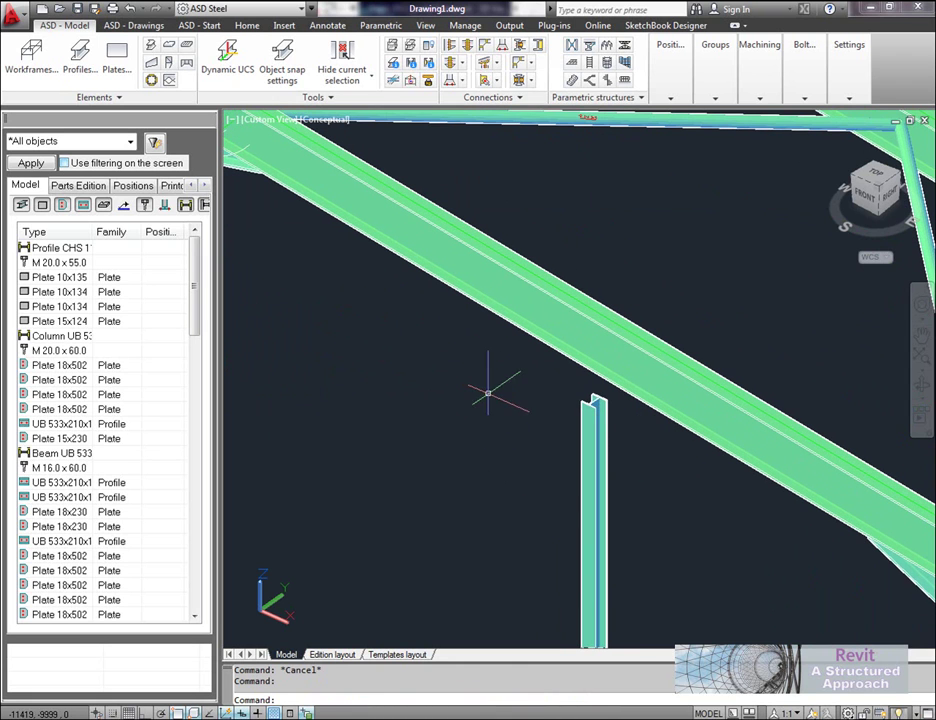
Step: Create an endplate connection between the shortened column and the rafter, reviewing bolt and weld settings
click(496, 62)
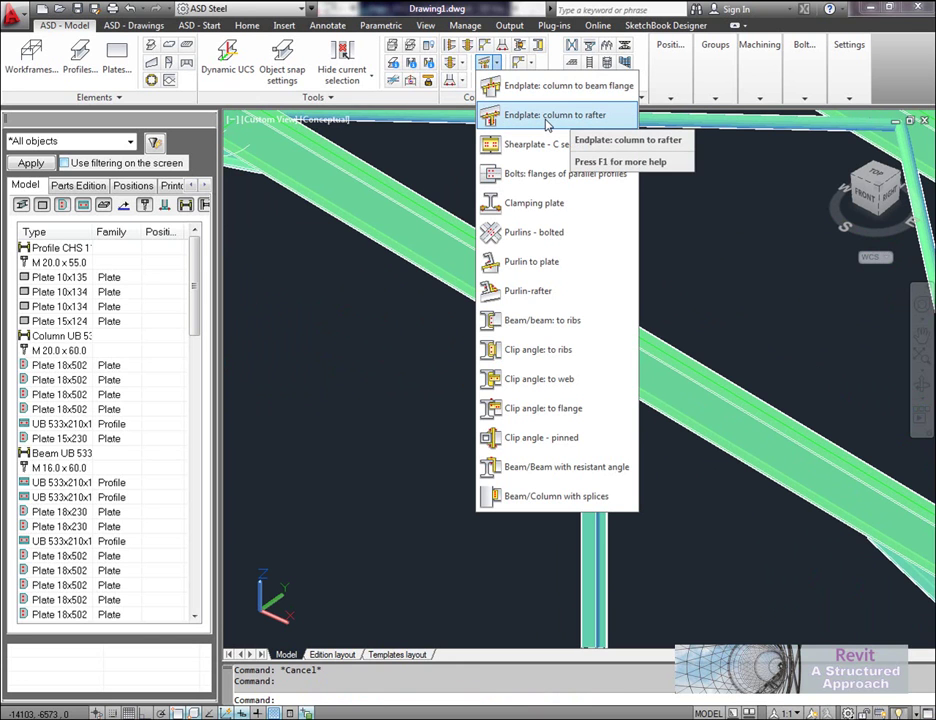
click(547, 118)
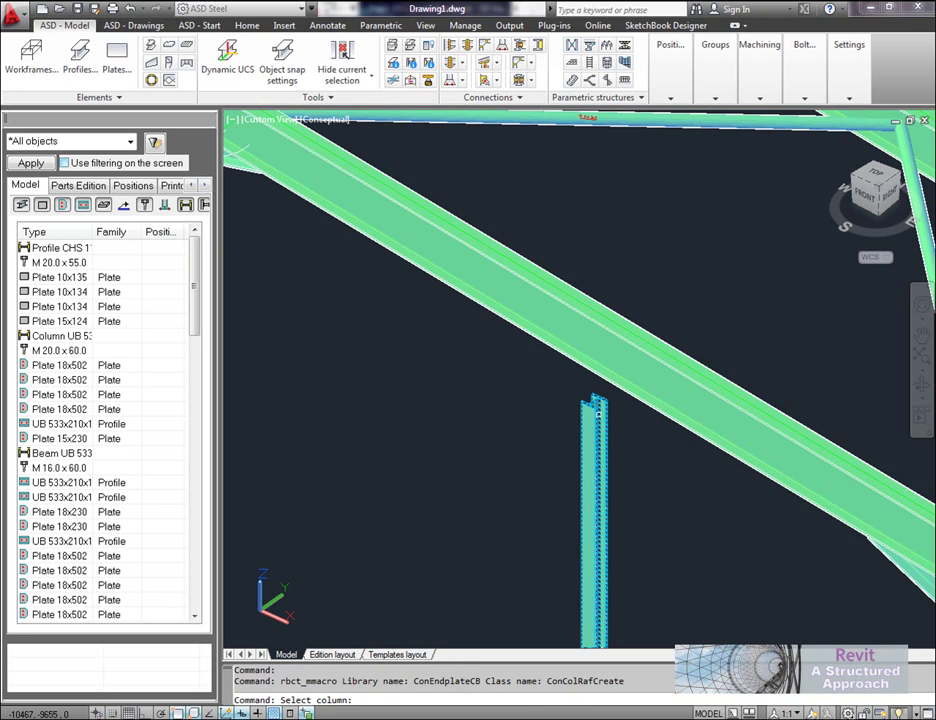
click(593, 480)
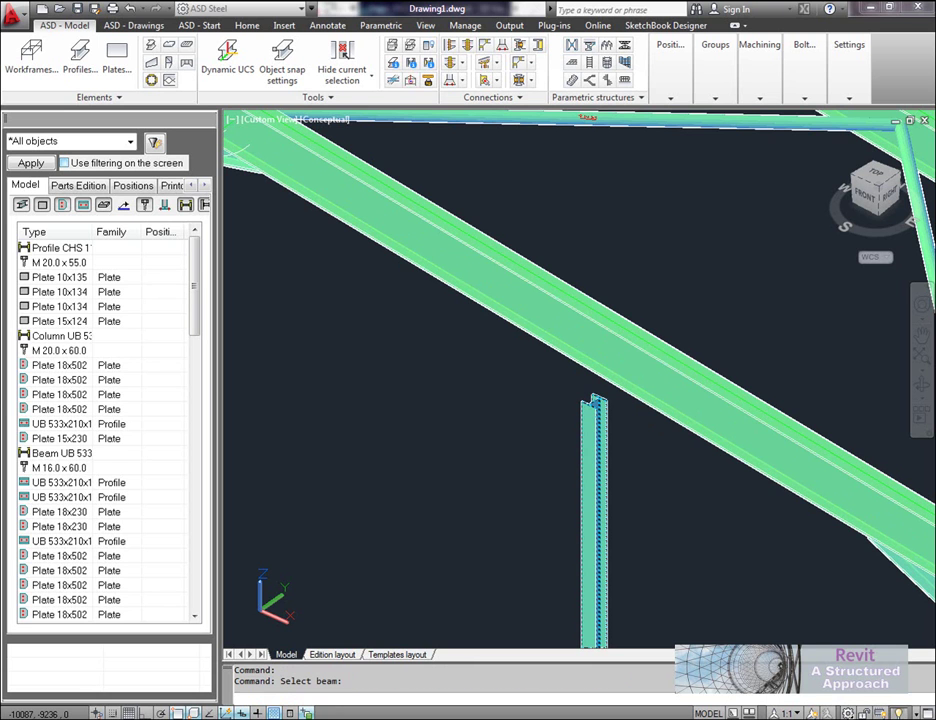
click(545, 372)
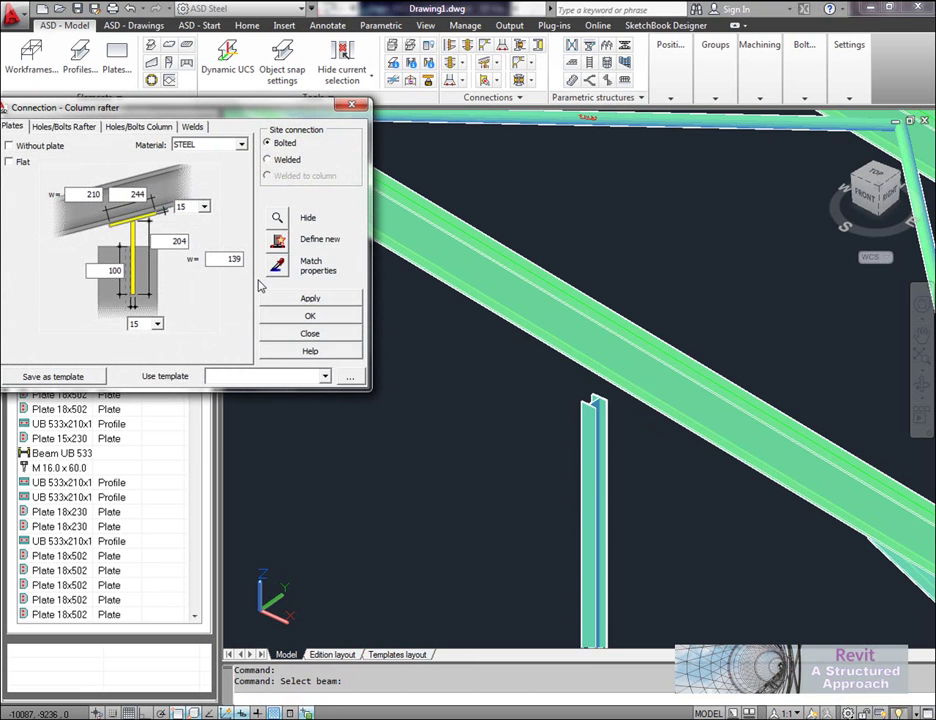
drag(136, 109, 183, 133)
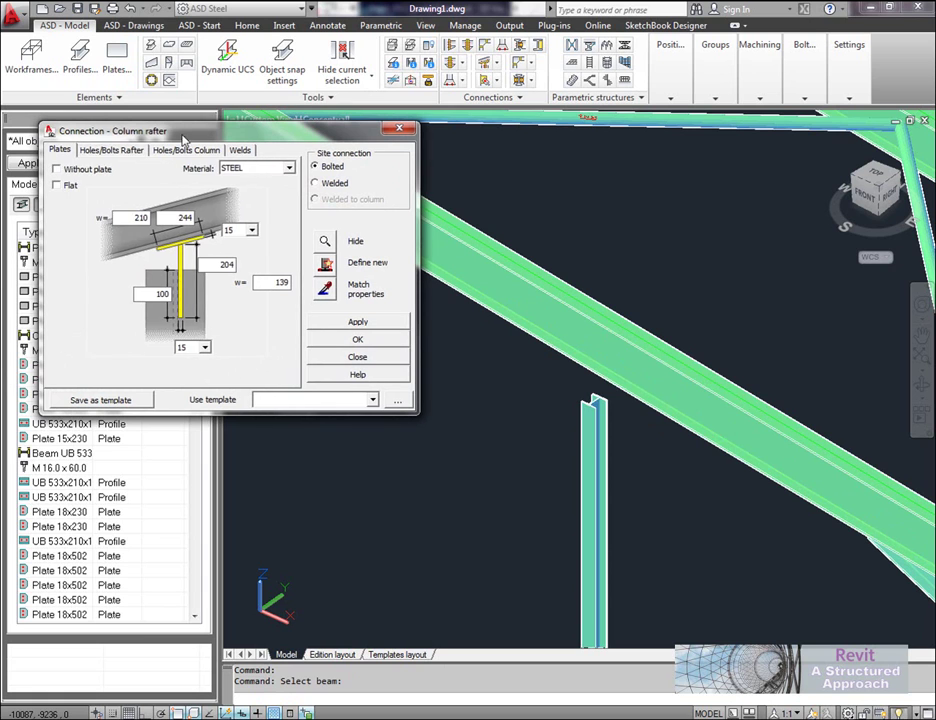
click(120, 152)
click(160, 151)
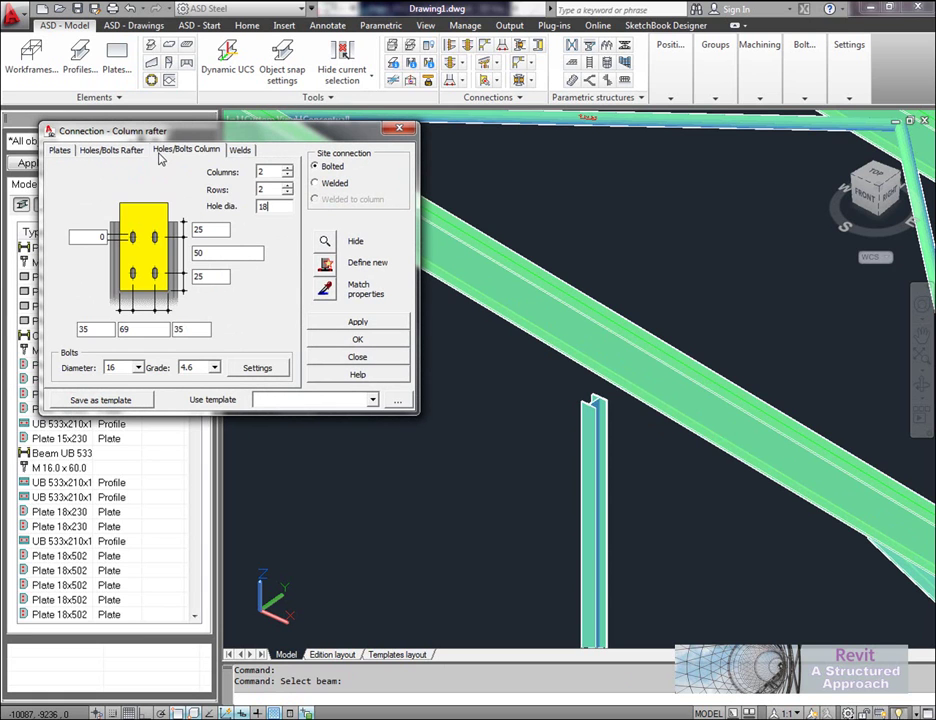
click(238, 152)
click(380, 324)
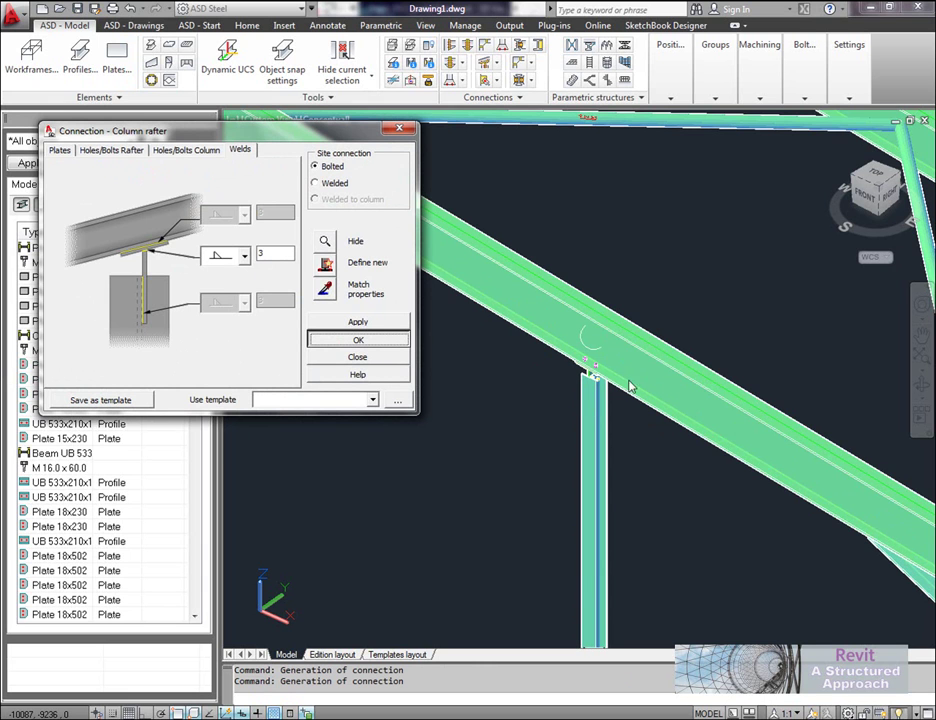
key(Return)
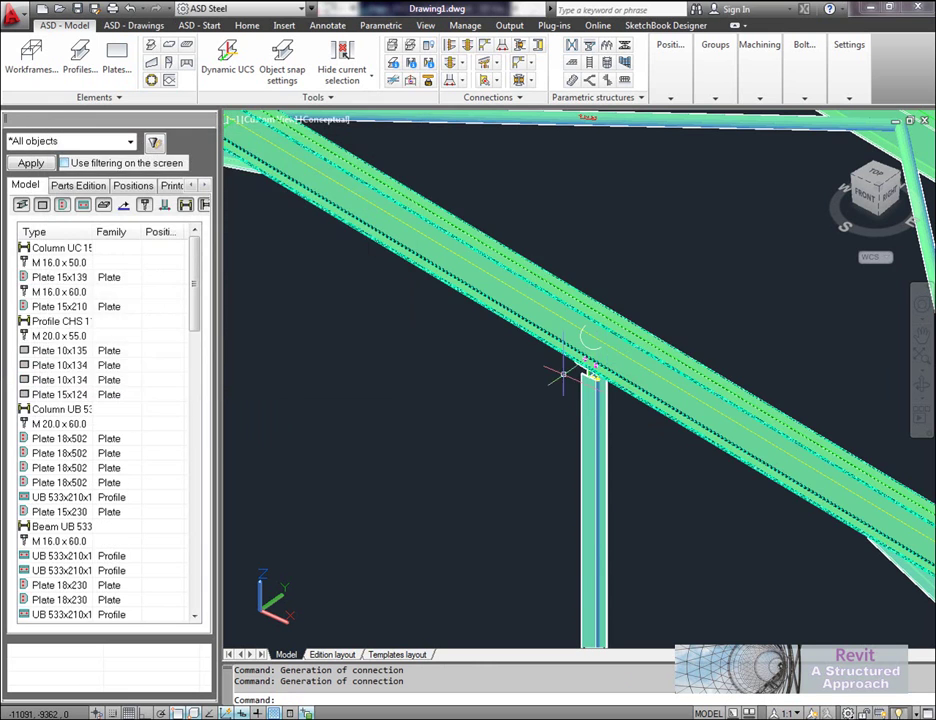
Step: Orbit to inspect the column-rafter junction, then zoom out to the whole frame
scroll(564, 380, up, 4)
shift+middle_drag(564, 382, 522, 371)
scroll(522, 371, down, 6)
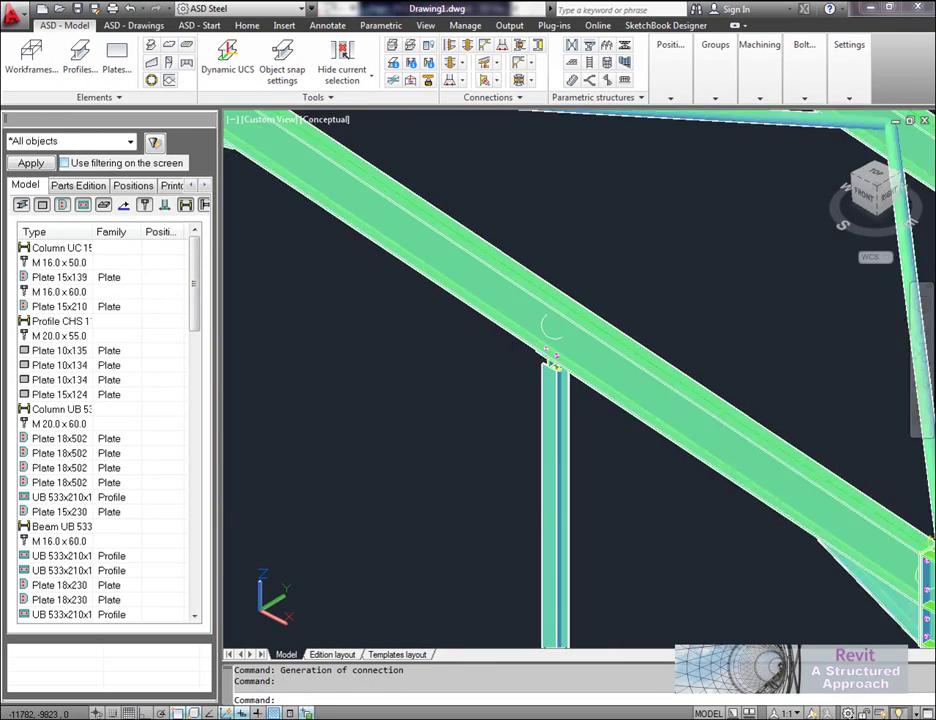
shift+middle_drag(449, 392, 198, 296)
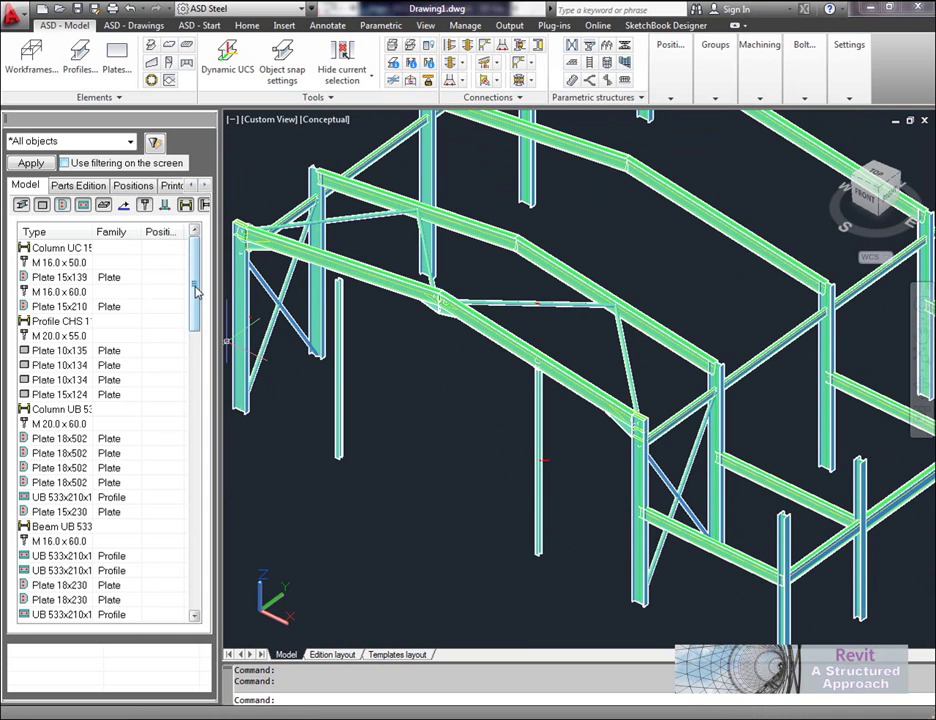
Step: Open the Positions tab, list positions by Families, and select Assemblies
click(130, 190)
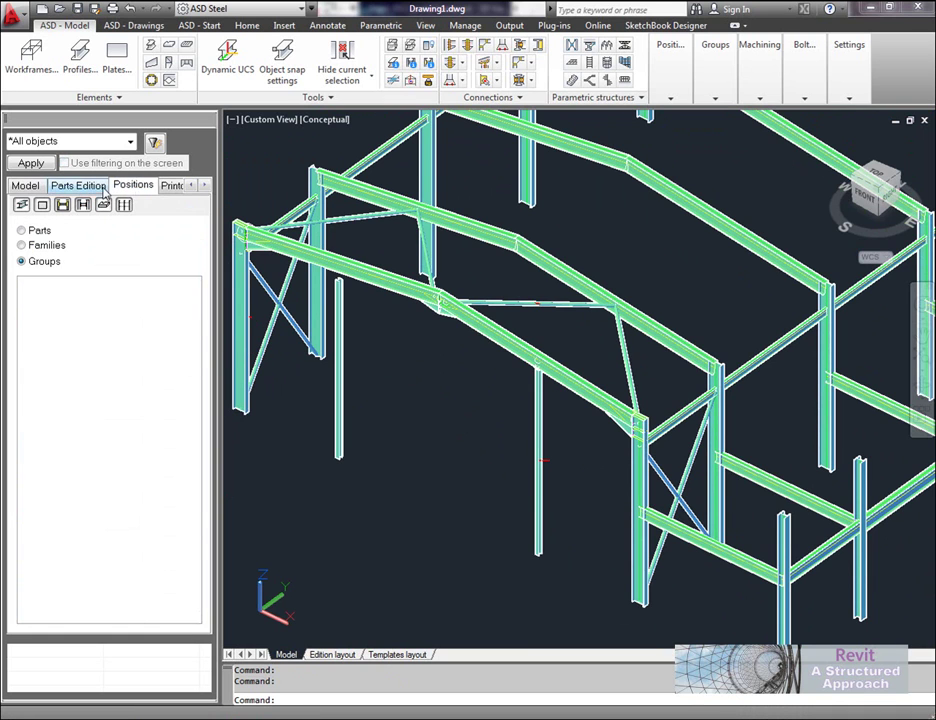
click(27, 233)
click(22, 245)
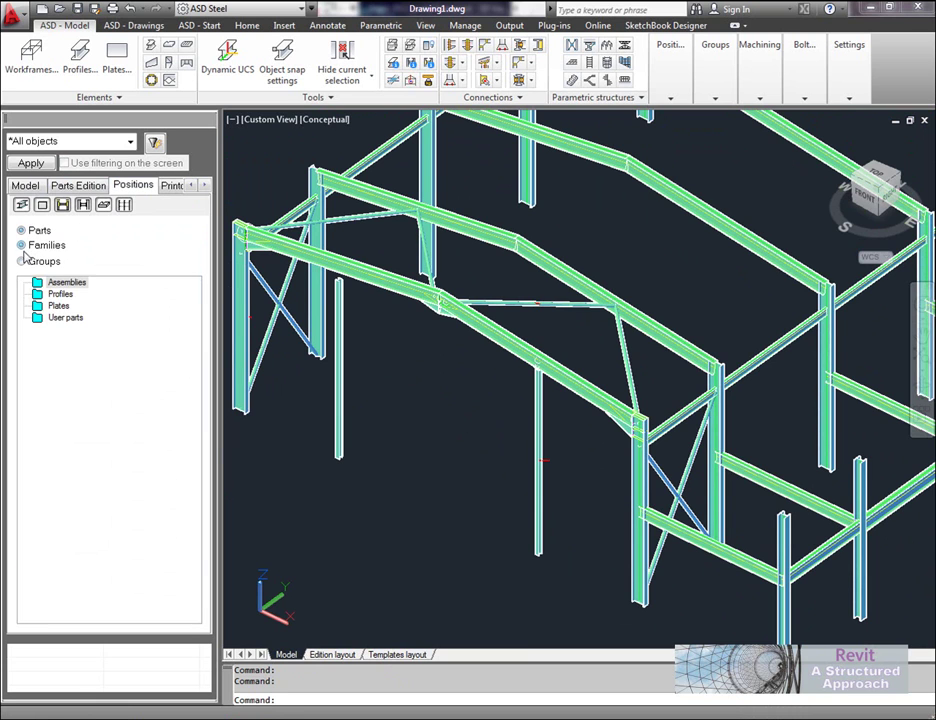
click(30, 261)
click(33, 247)
click(66, 284)
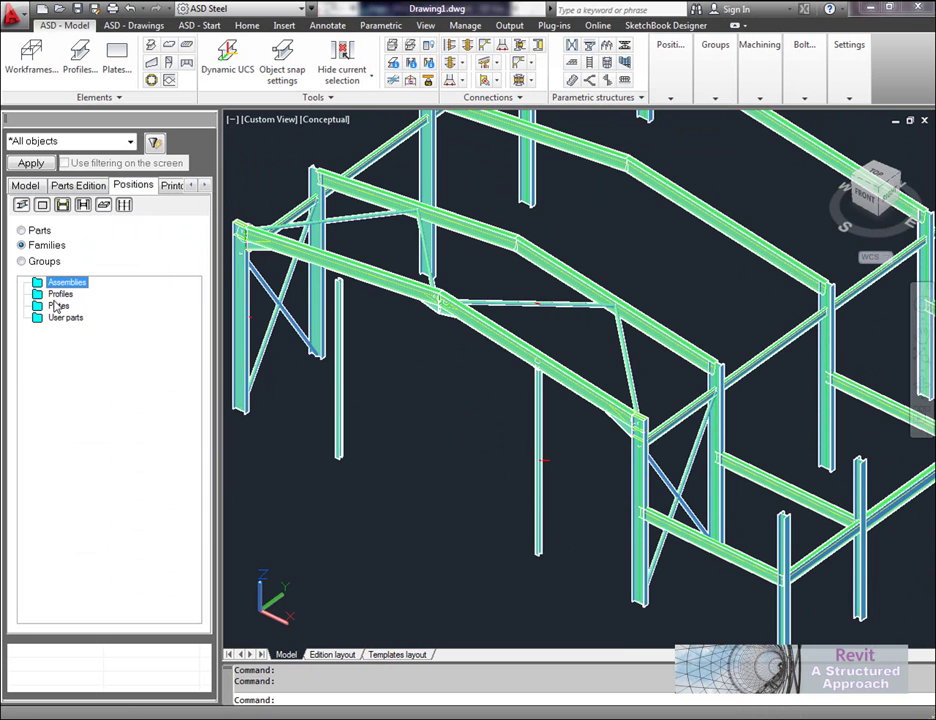
shift+middle_drag(439, 401, 441, 408)
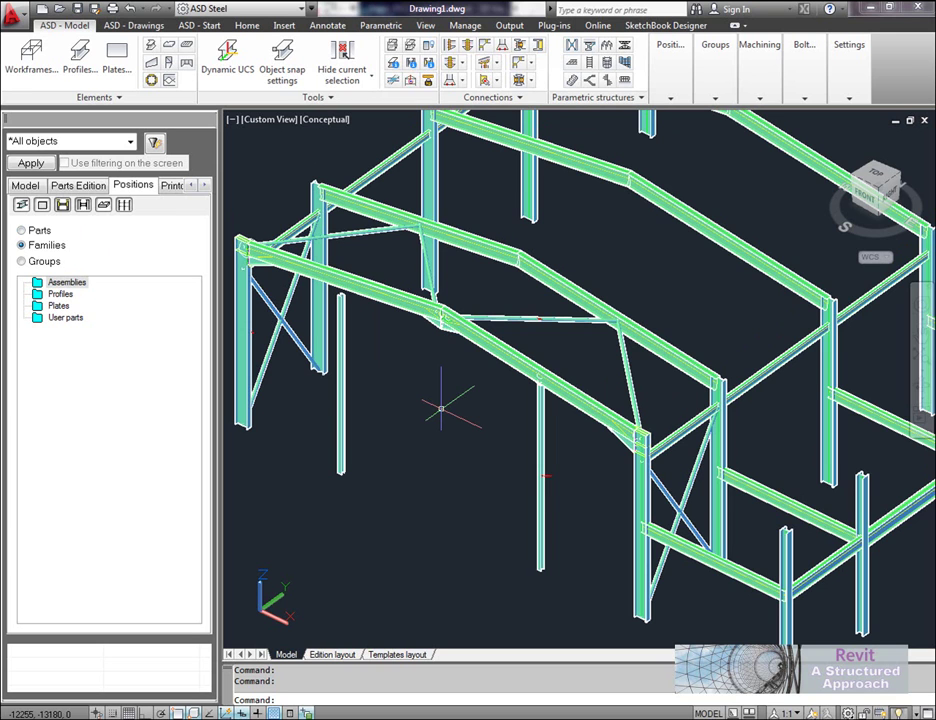
Step: Select all parts in the Model list and run Auto Positioning to number them
click(22, 186)
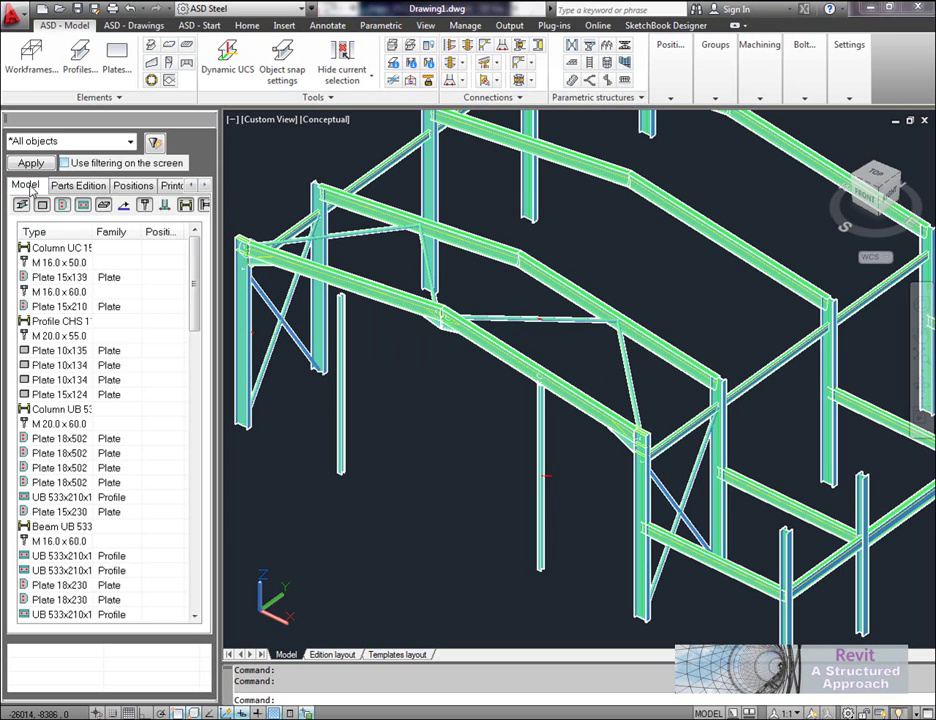
click(80, 248)
right_click(88, 250)
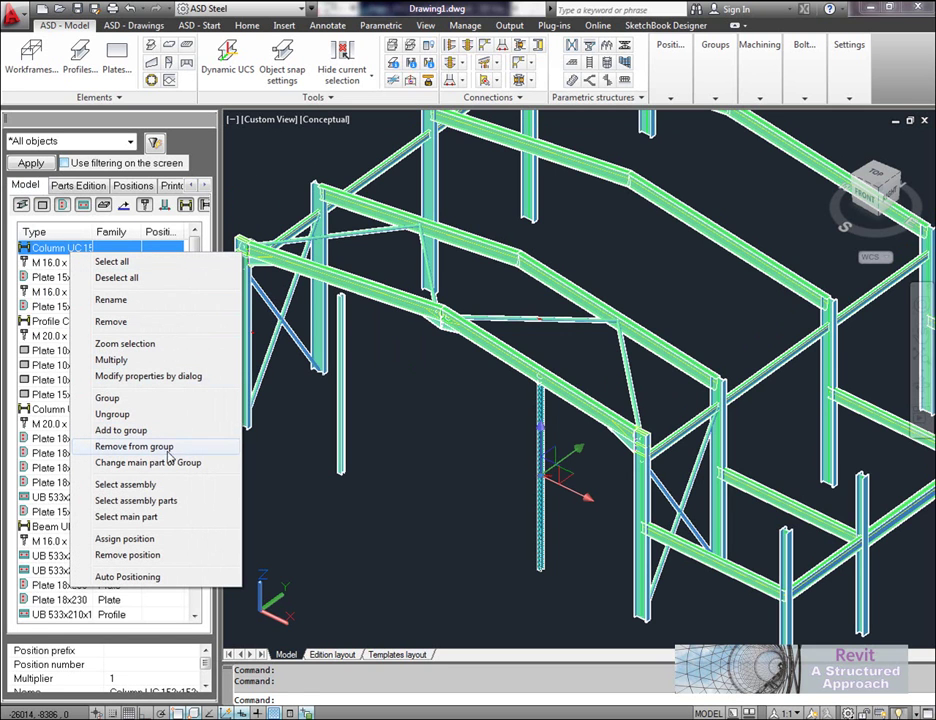
click(122, 261)
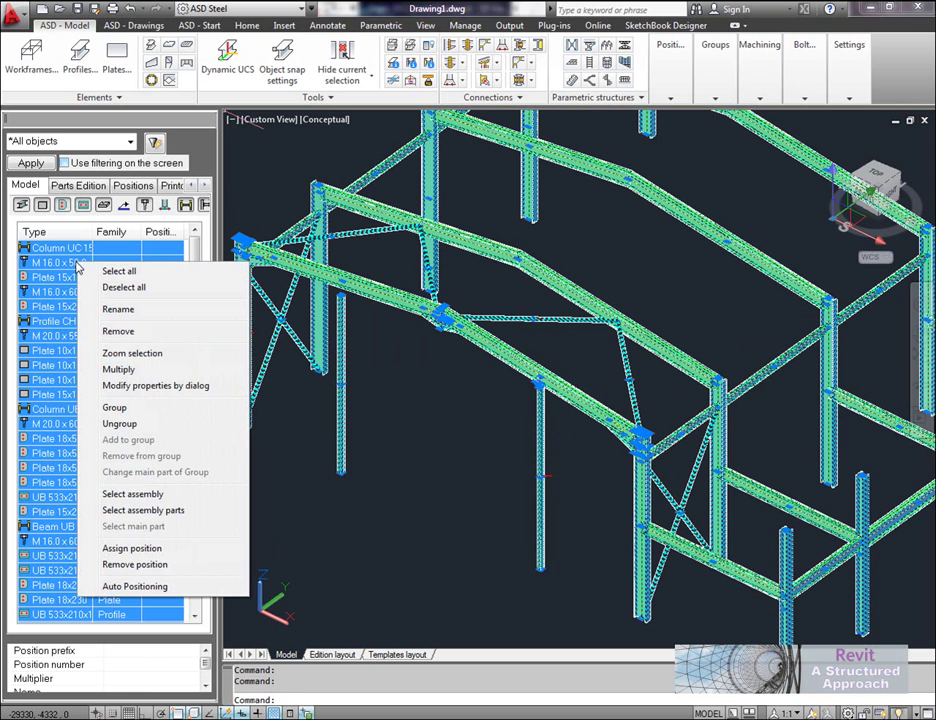
click(192, 588)
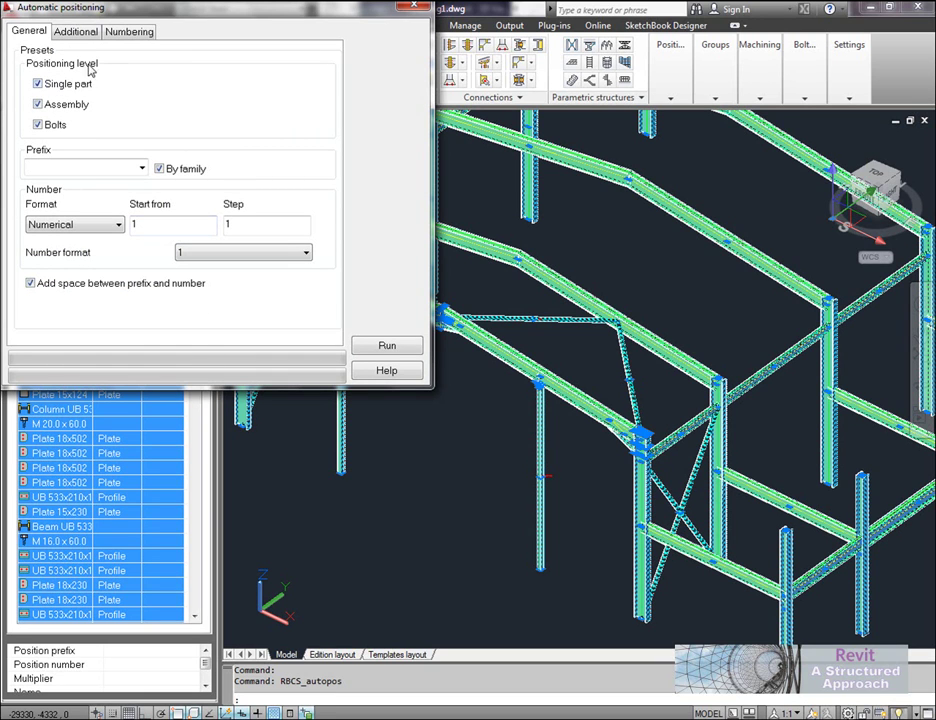
click(112, 30)
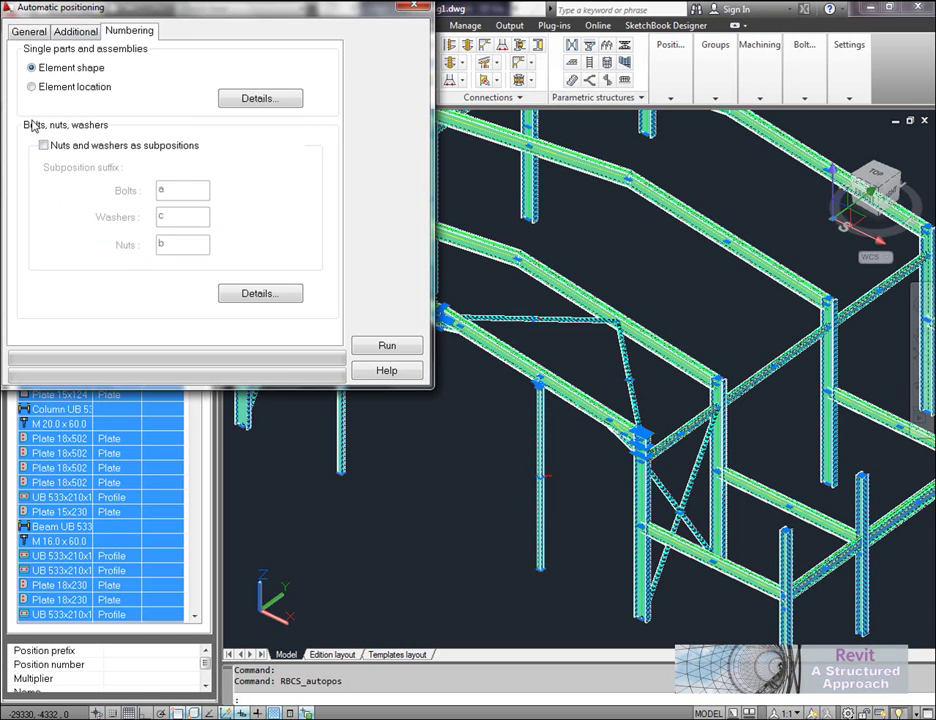
click(30, 31)
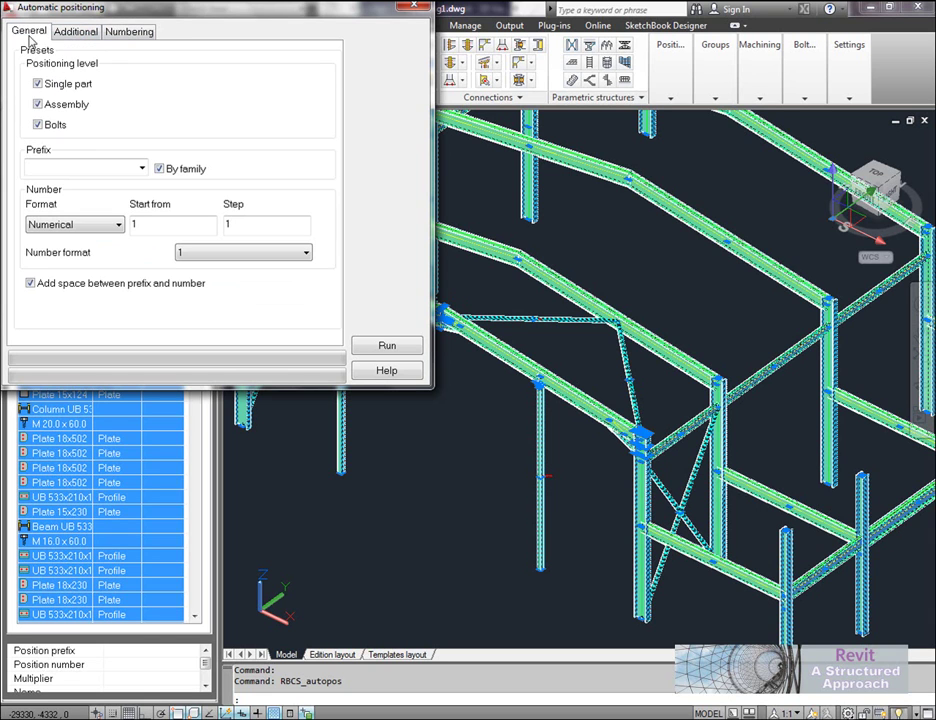
click(388, 346)
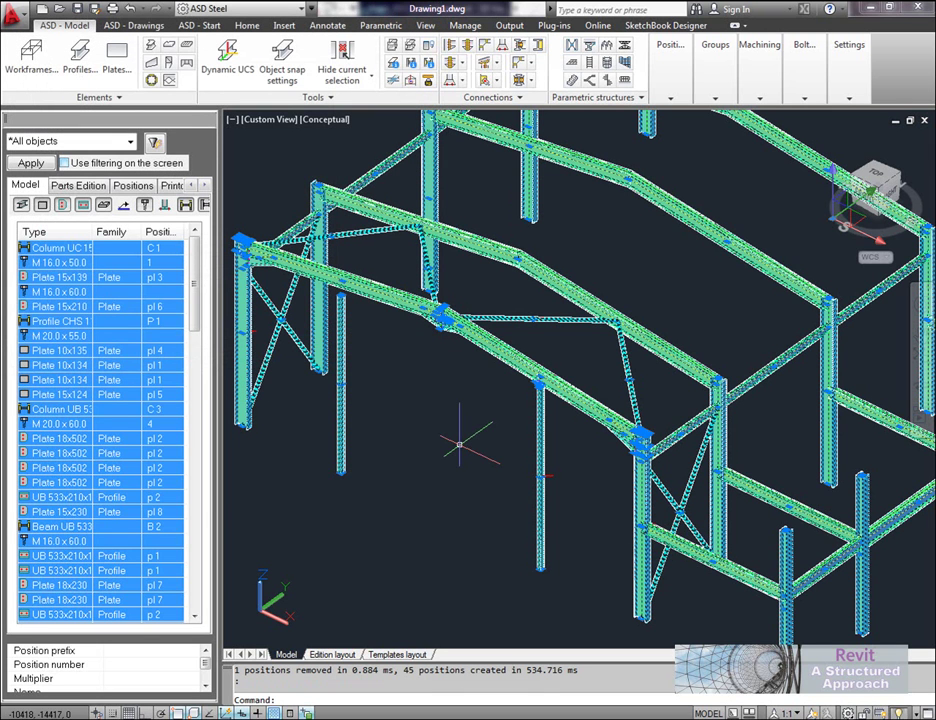
Step: Clear the selection and browse the Assemblies, Plates and Profiles position families
click(459, 444)
key(Escape)
key(Escape)
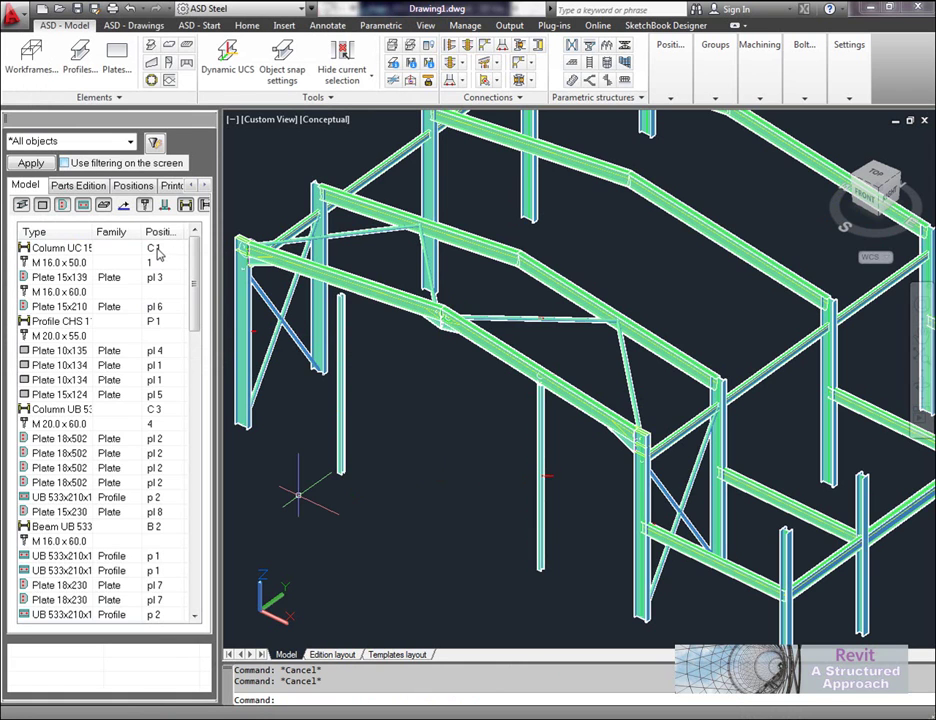
click(137, 186)
click(23, 285)
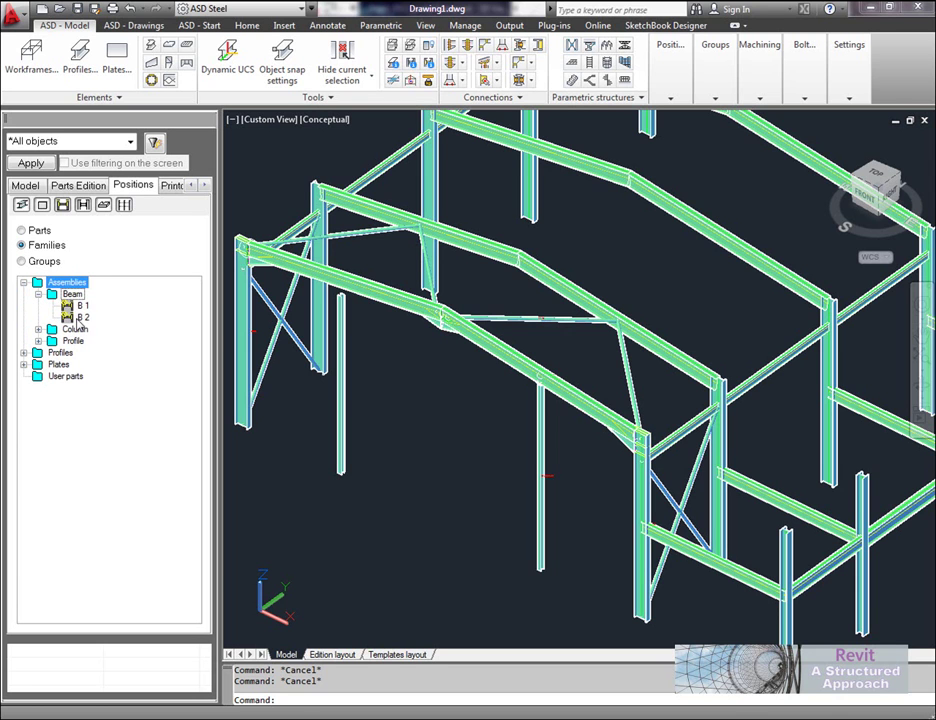
click(82, 306)
middle_drag(426, 410, 438, 392)
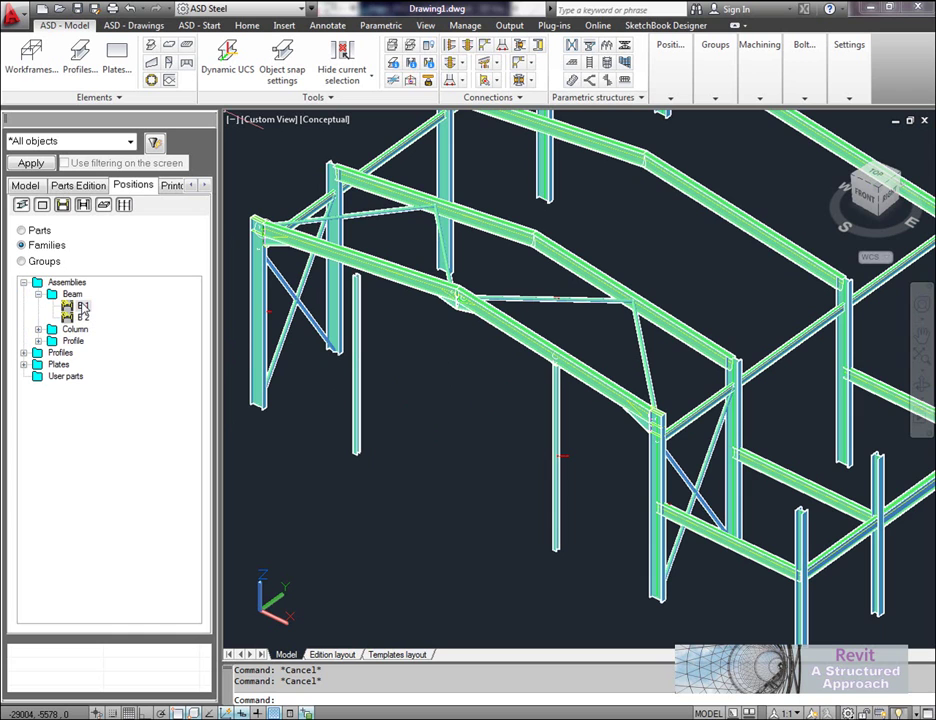
click(24, 364)
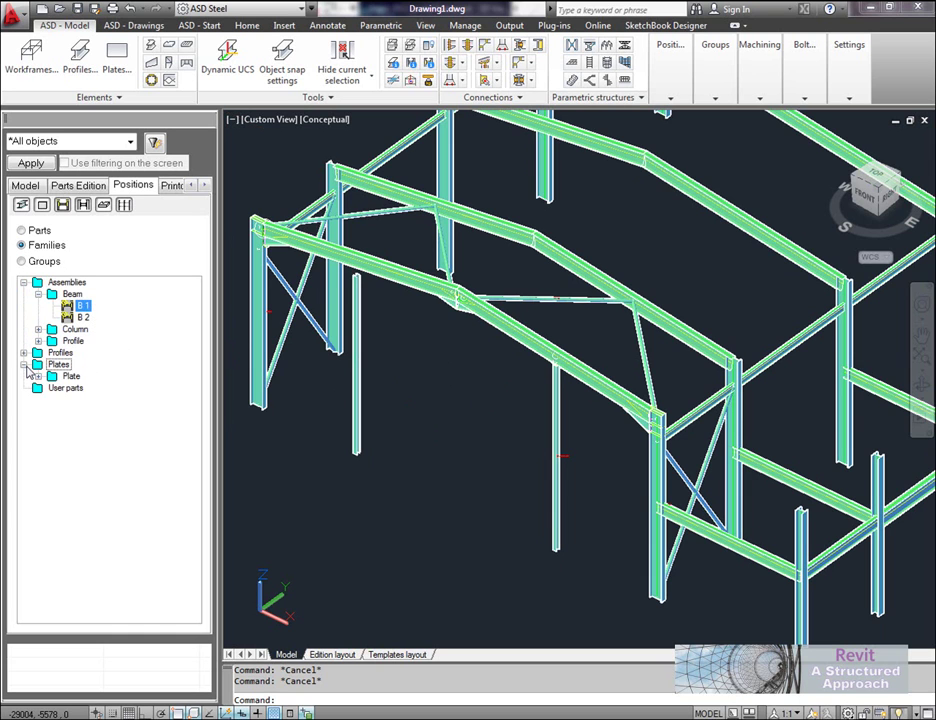
click(38, 376)
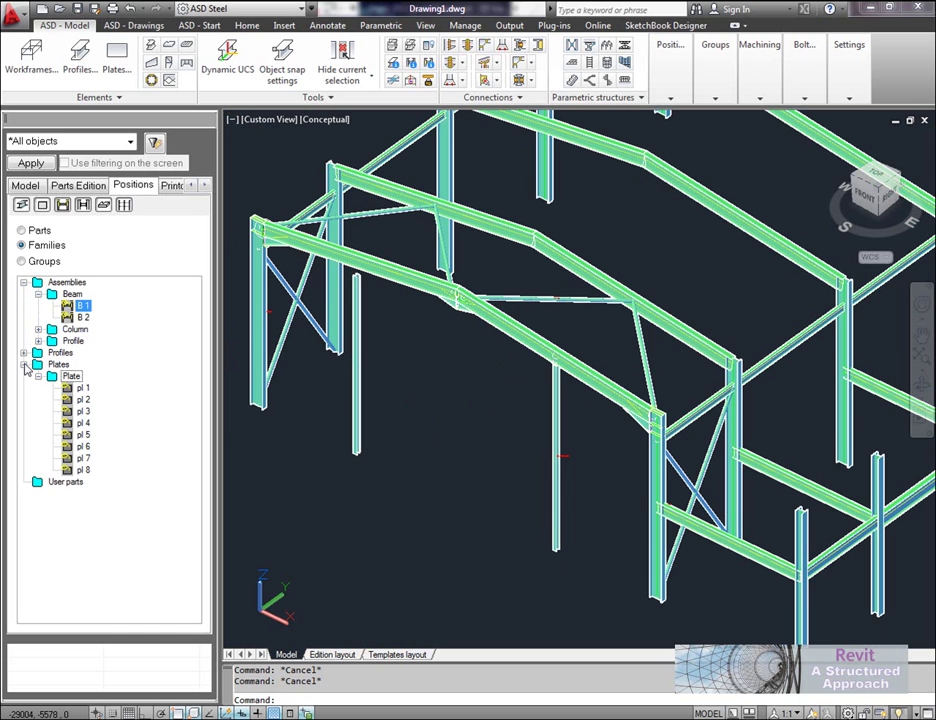
click(24, 364)
click(24, 352)
click(38, 329)
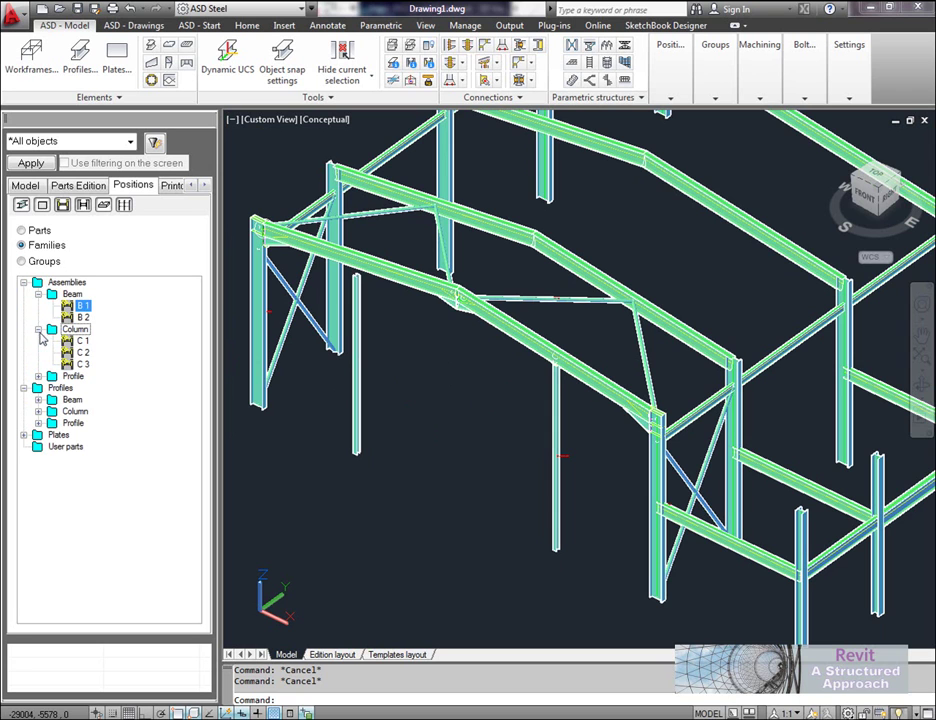
Step: List positions by group and expand B 1 (p 2, pl 8, b 9) and B 2
click(29, 262)
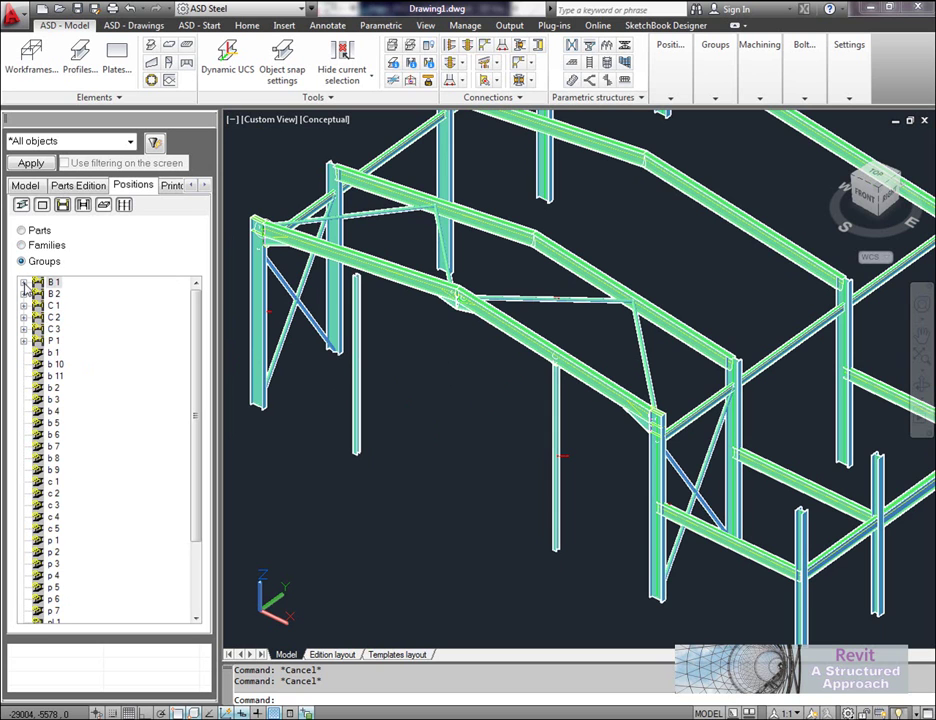
click(24, 283)
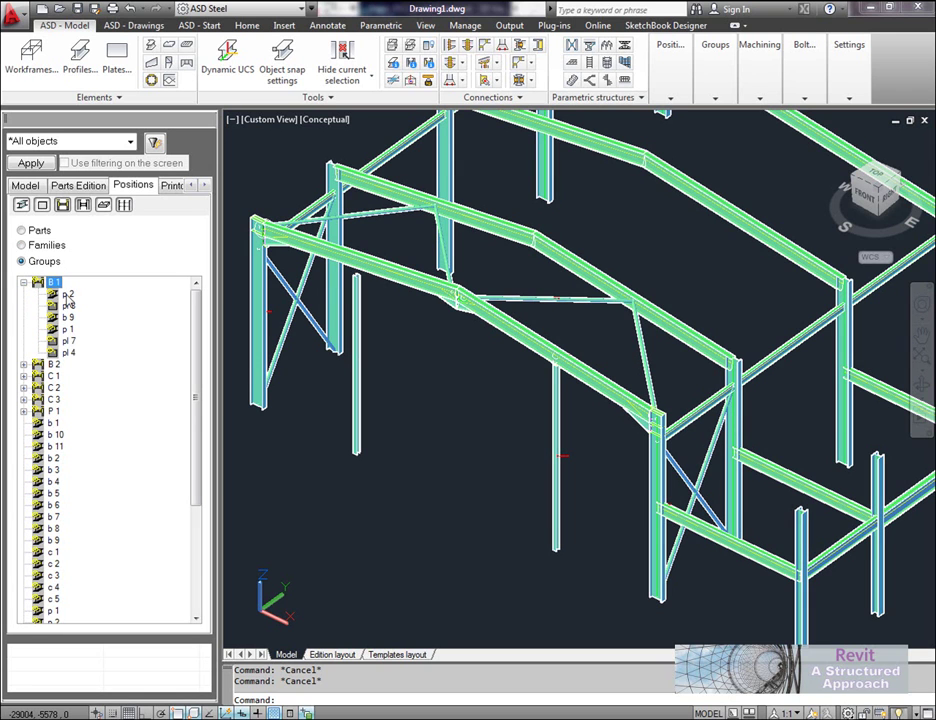
click(24, 364)
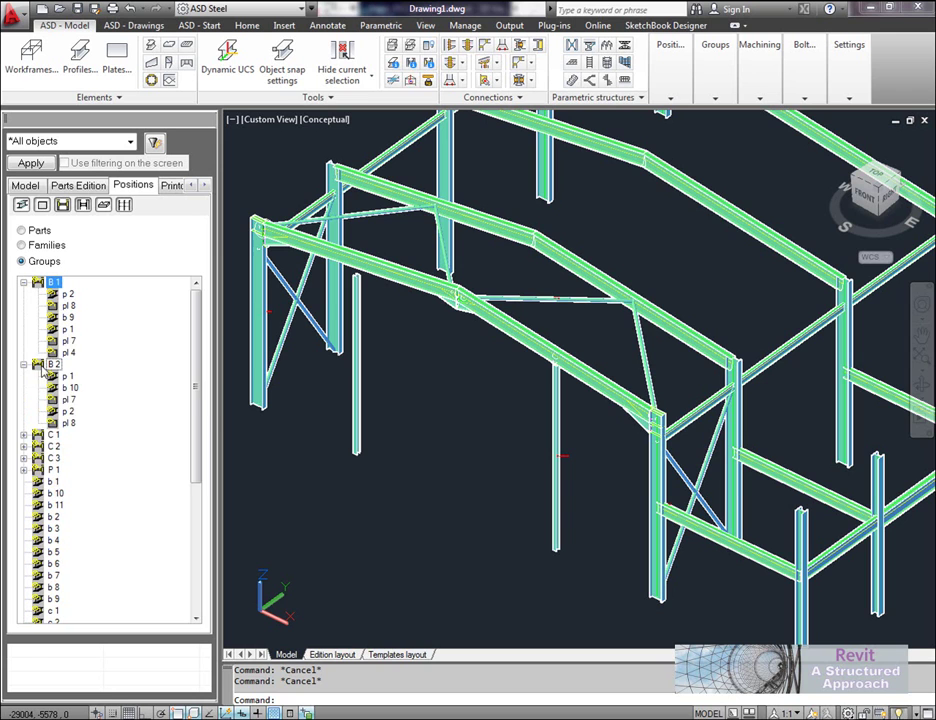
click(24, 364)
Step: Start automatic drawing generation for B 1 and review its part types in the format settings
right_click(56, 284)
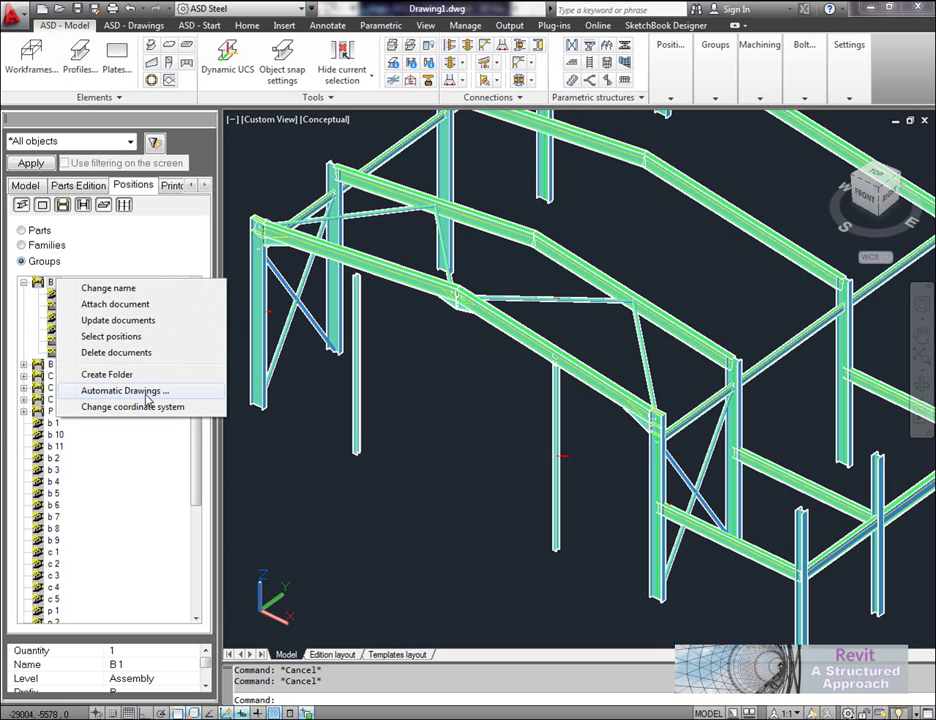
click(148, 393)
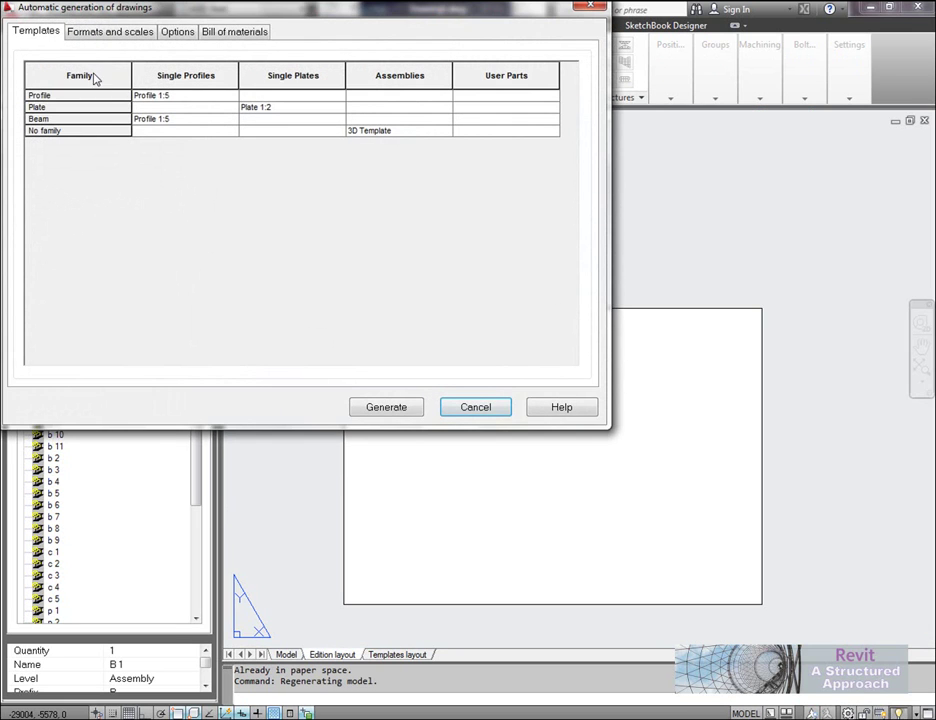
click(124, 40)
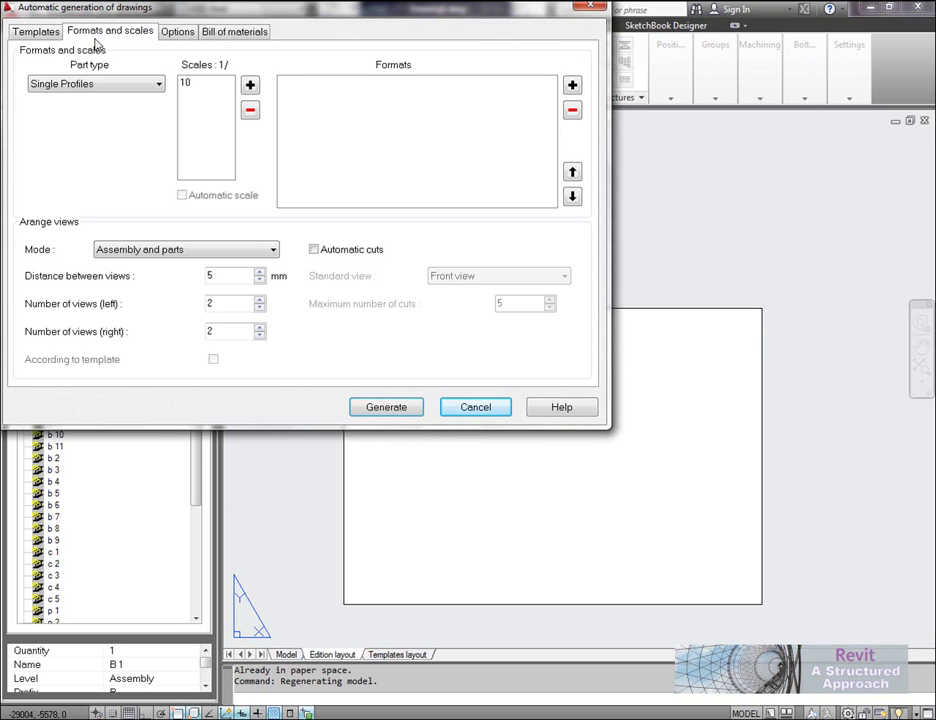
click(118, 84)
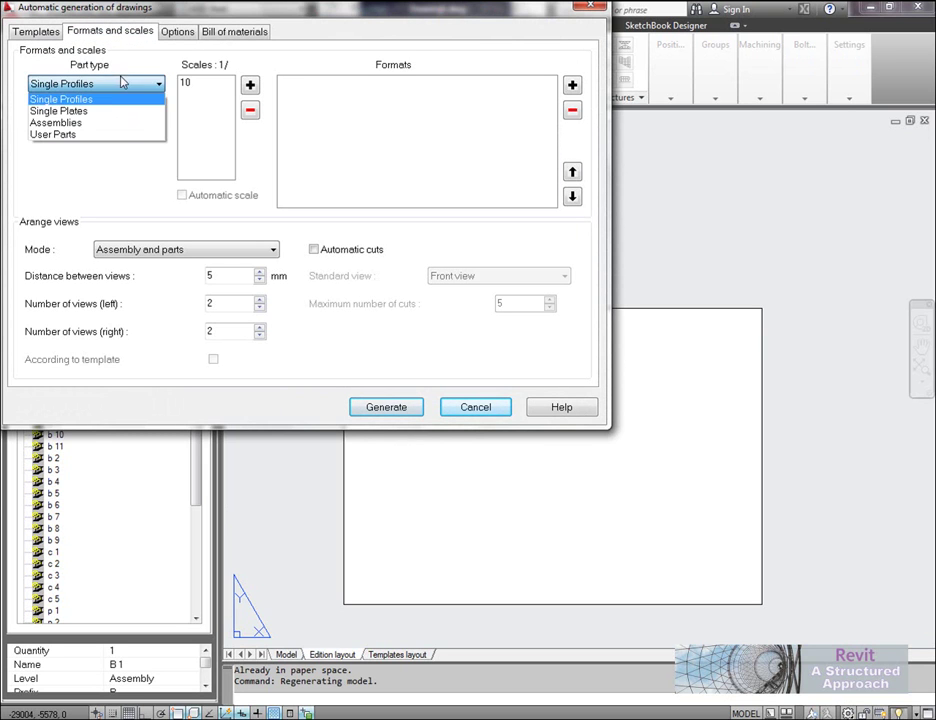
click(104, 108)
click(110, 86)
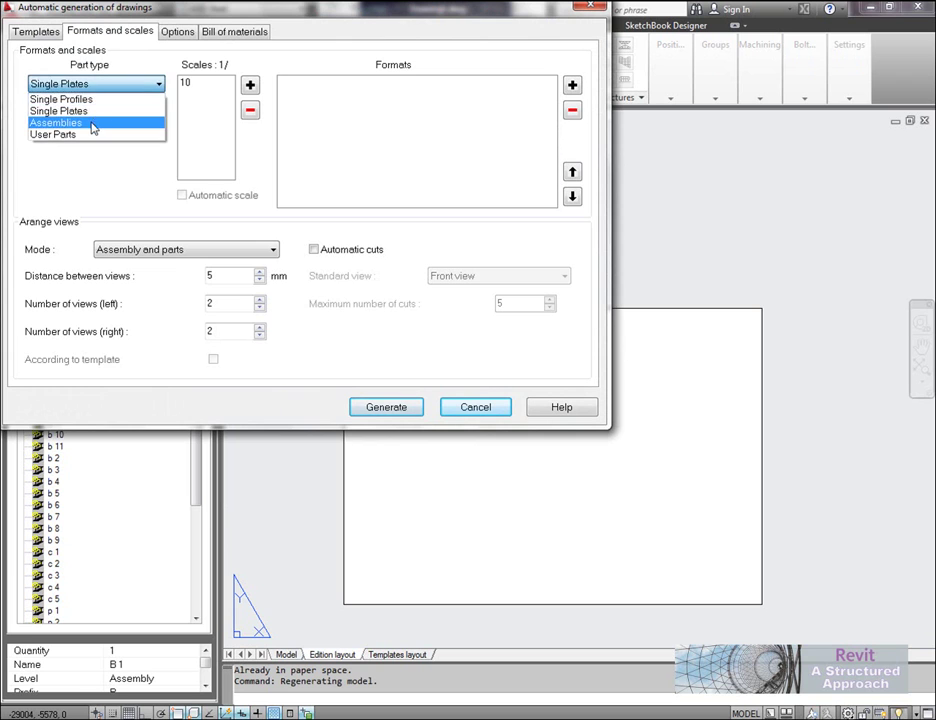
click(92, 120)
click(138, 86)
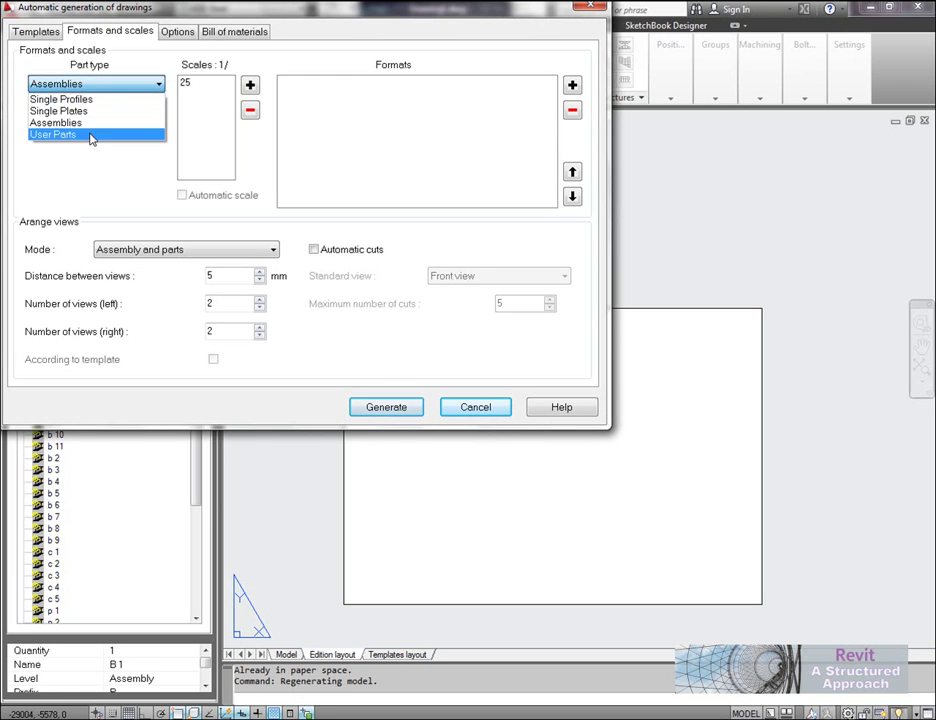
click(92, 134)
click(100, 86)
click(92, 99)
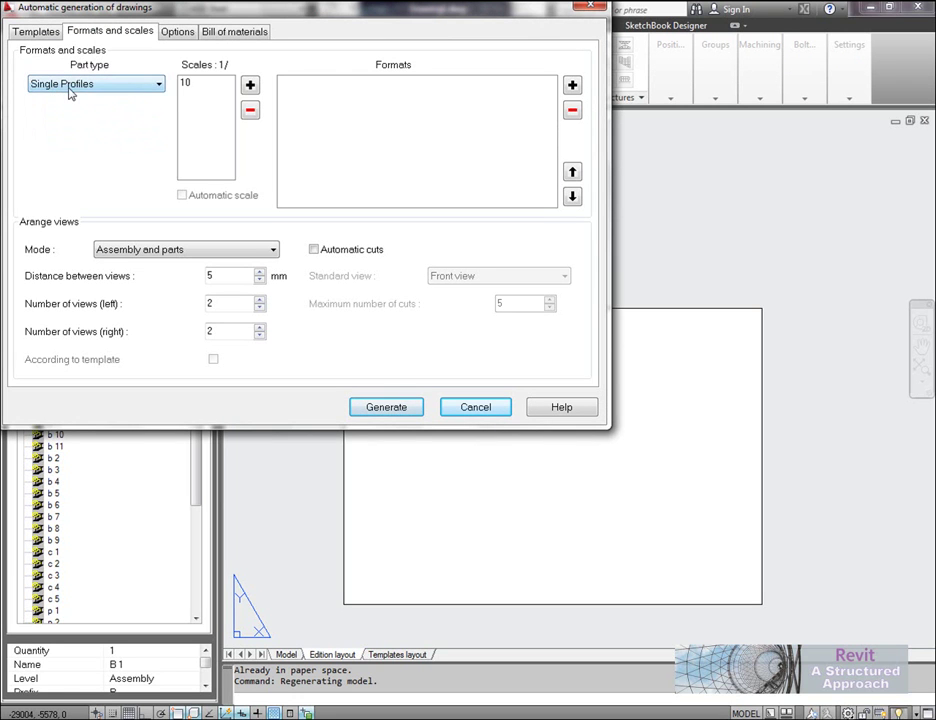
Step: Add the A0 ASD EXCITECH landscape sheet format for Assemblies
click(140, 86)
click(122, 106)
click(130, 85)
click(125, 123)
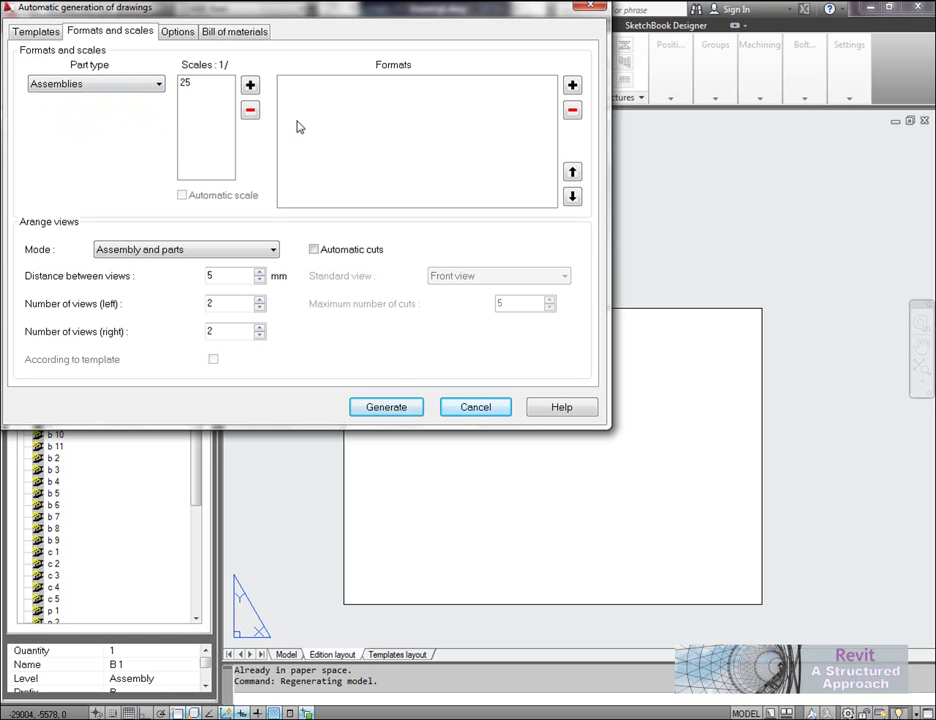
click(572, 86)
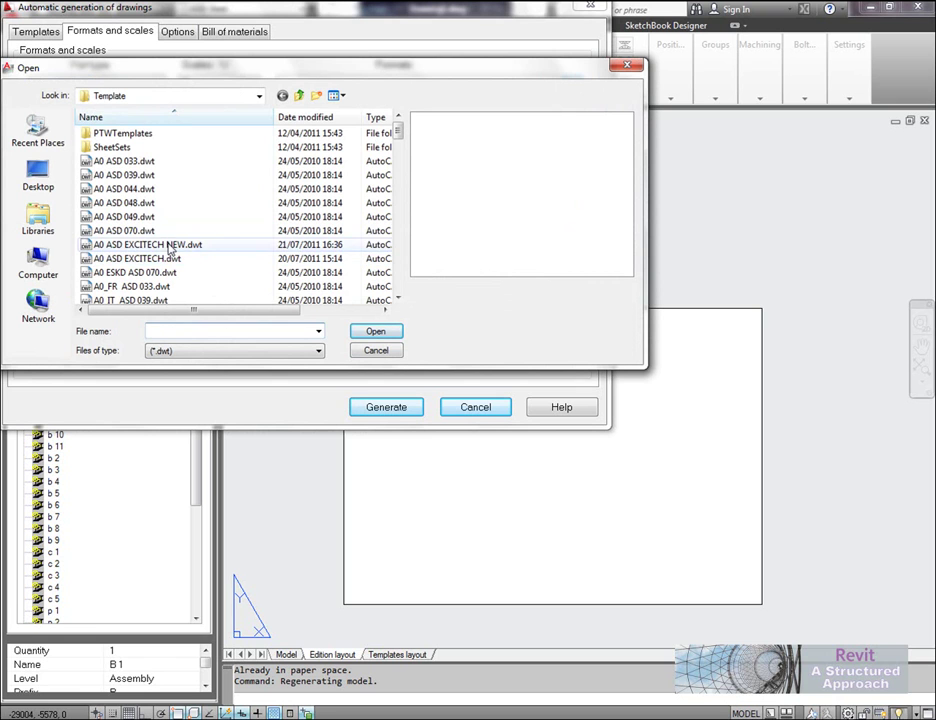
click(130, 243)
click(189, 258)
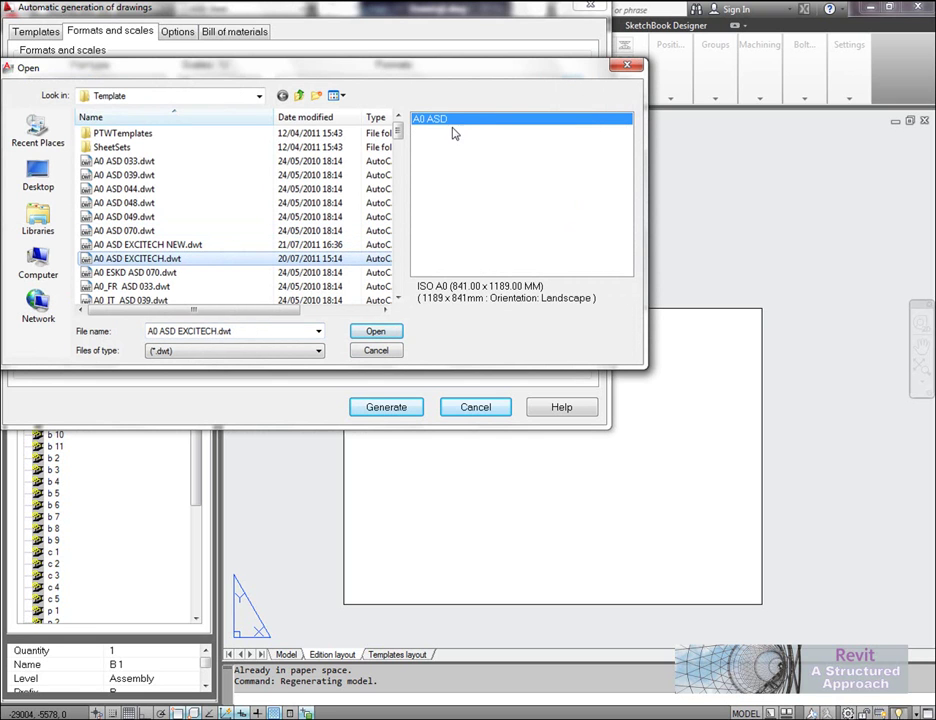
click(385, 332)
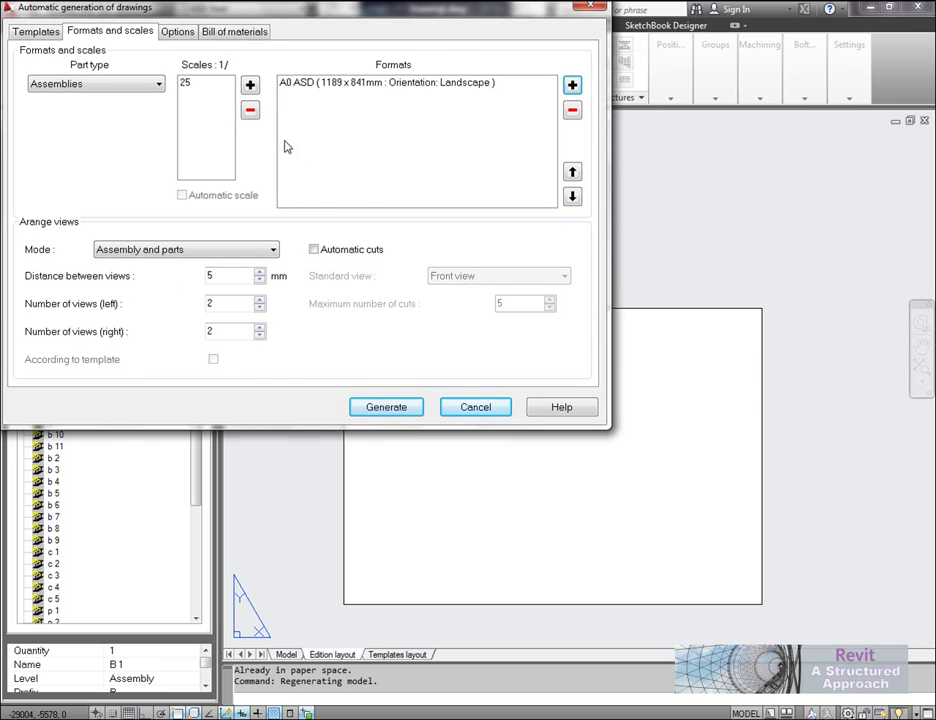
Step: Check the Bill of materials and Options settings, then generate the B 1 drawings
click(236, 31)
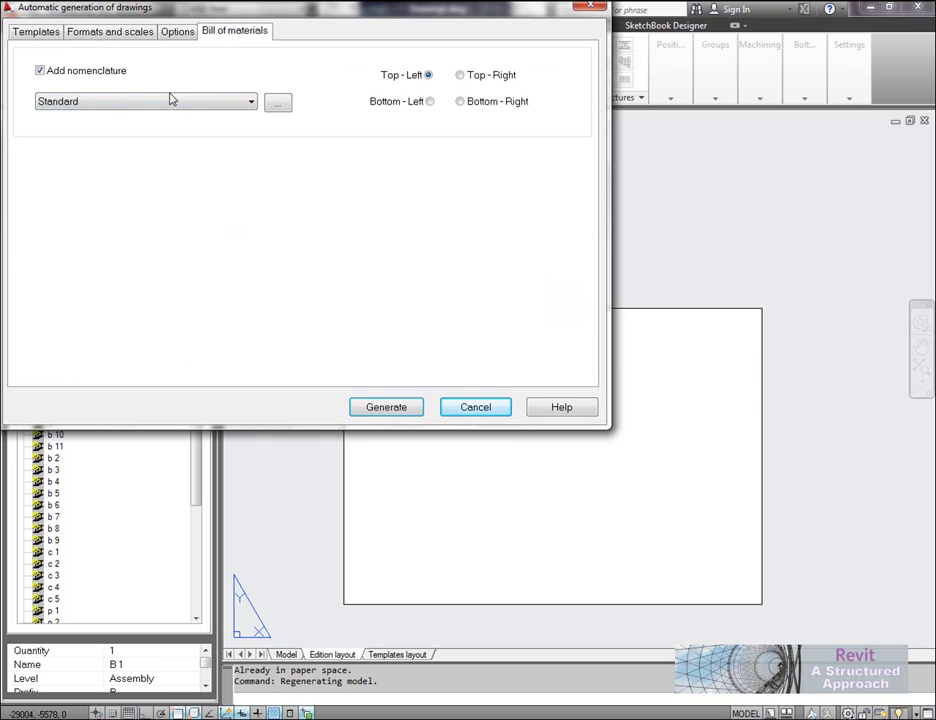
click(180, 31)
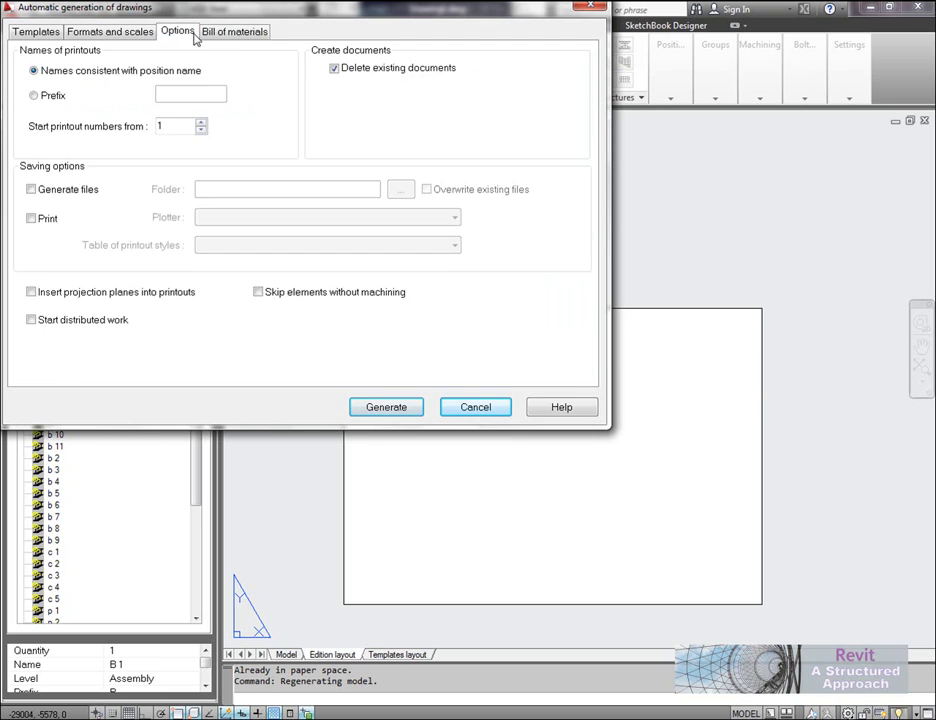
click(100, 31)
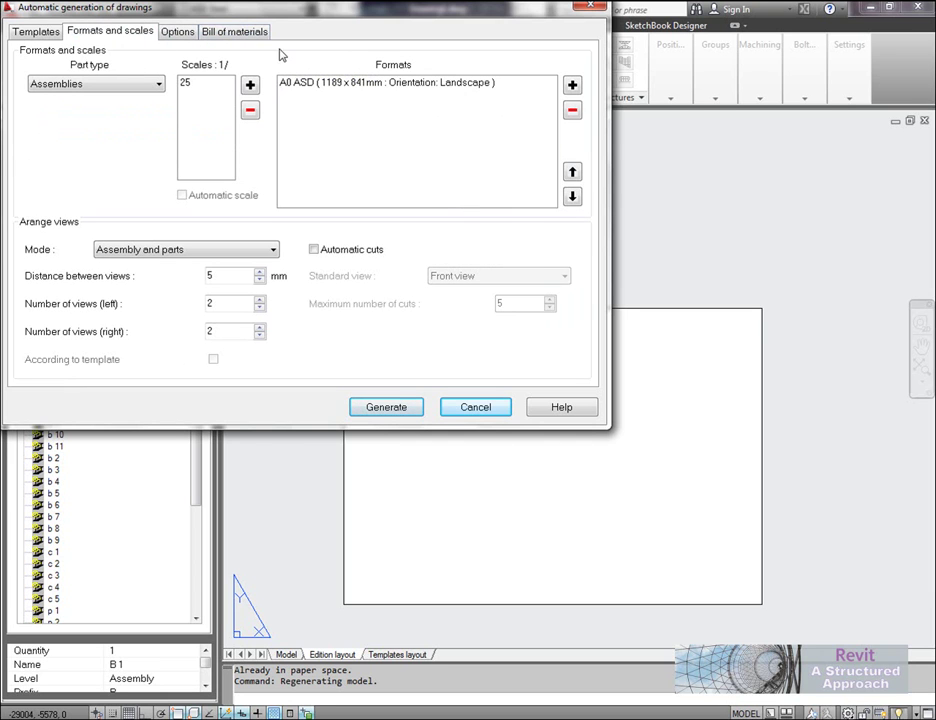
click(390, 410)
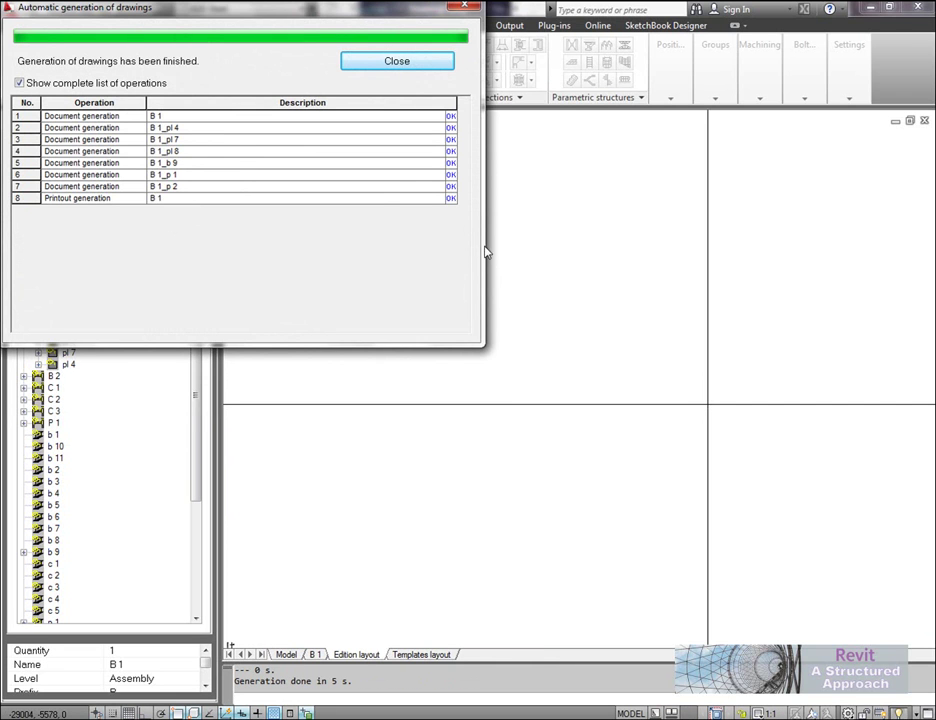
Step: Dismiss the generation report and pan along the B 1 beam views on the sheet
click(420, 64)
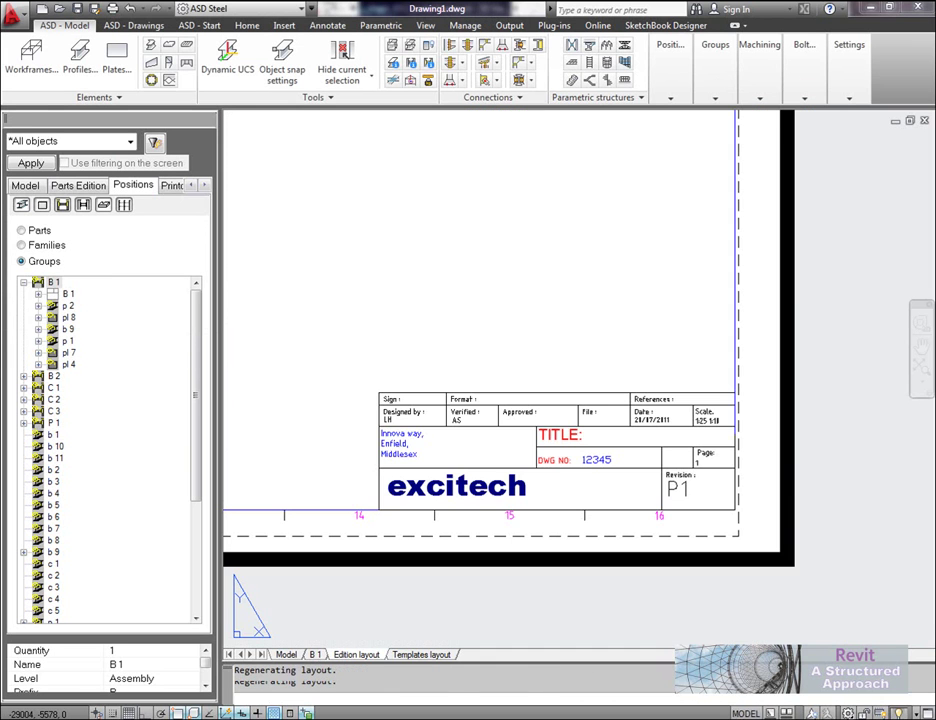
scroll(505, 427, down, 5)
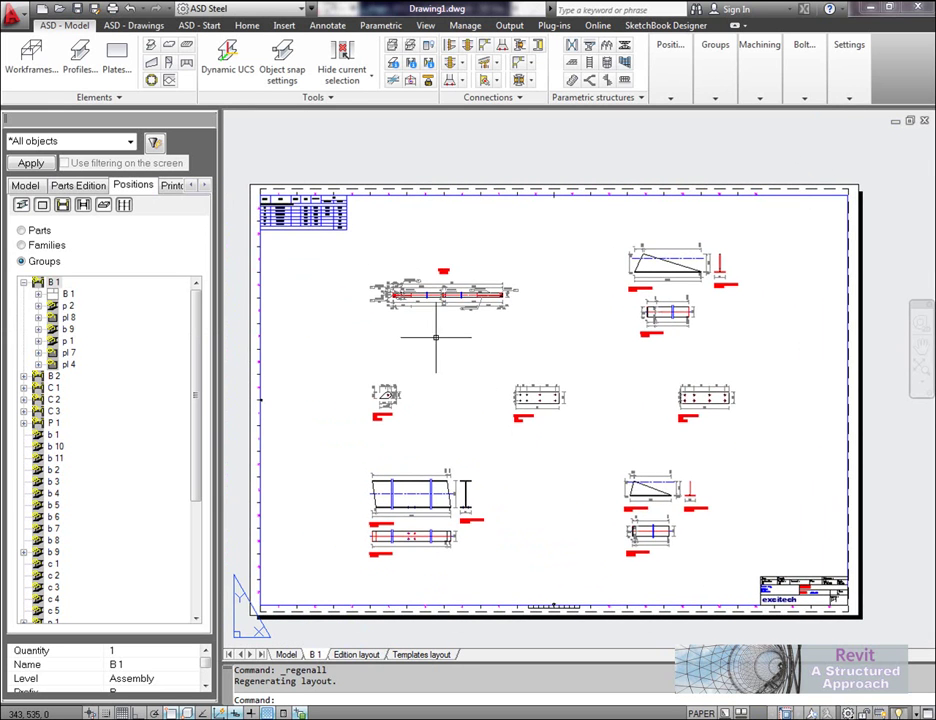
scroll(466, 318, up, 4)
scroll(560, 330, up, 5)
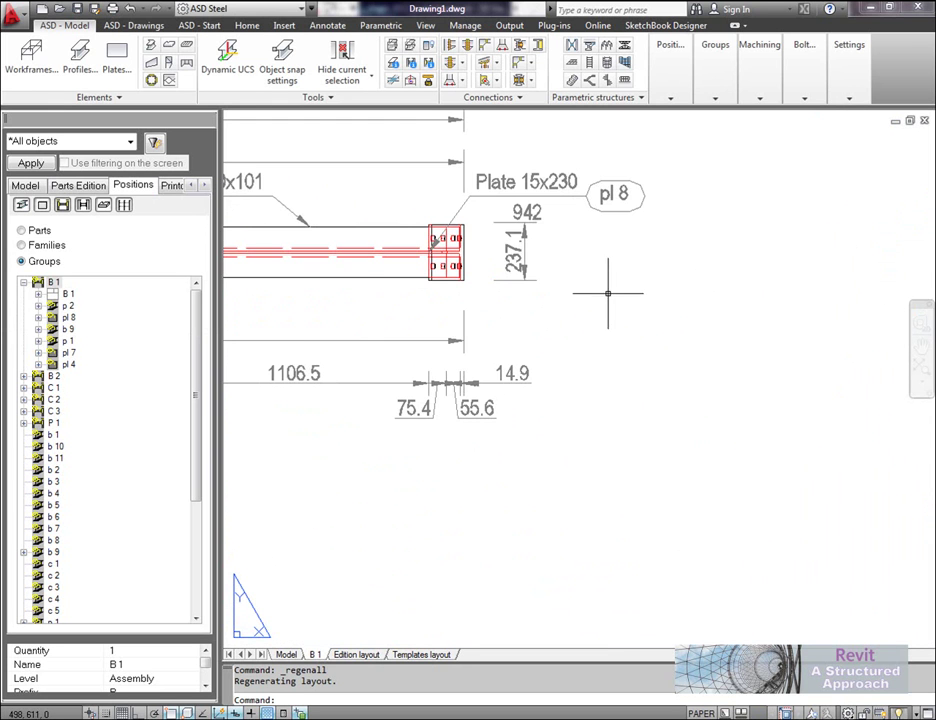
middle_drag(536, 299, 800, 303)
scroll(780, 300, down, 3)
scroll(320, 300, up, 3)
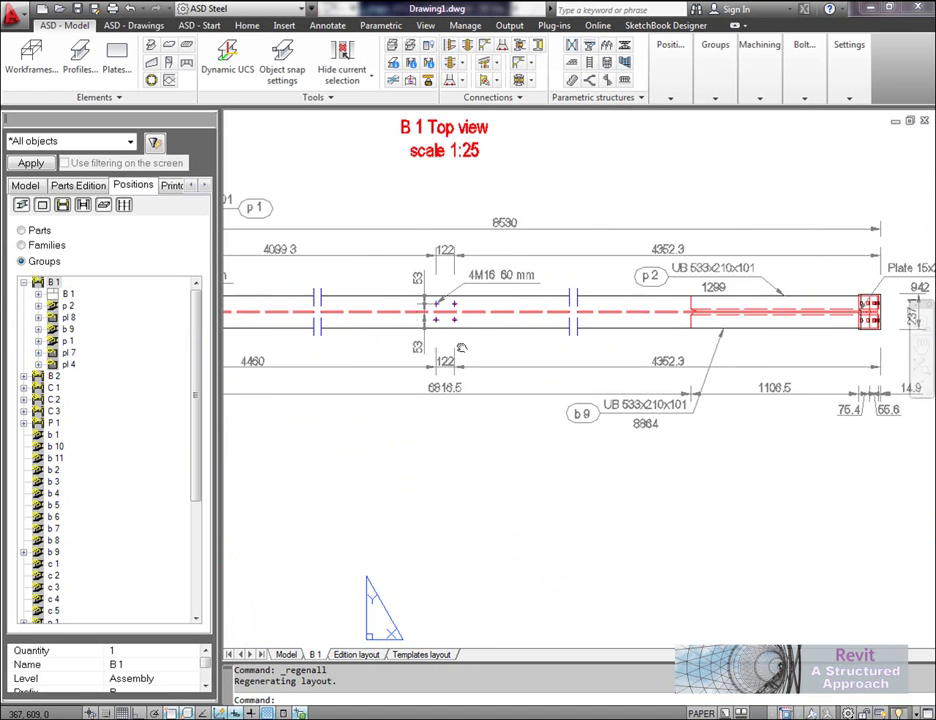
middle_drag(542, 337, 727, 337)
scroll(346, 300, down, 4)
Step: Inspect the plate details on the B 1 sheet, such as pl 4
middle_drag(533, 493, 526, 190)
middle_drag(506, 501, 529, 483)
scroll(485, 433, up, 4)
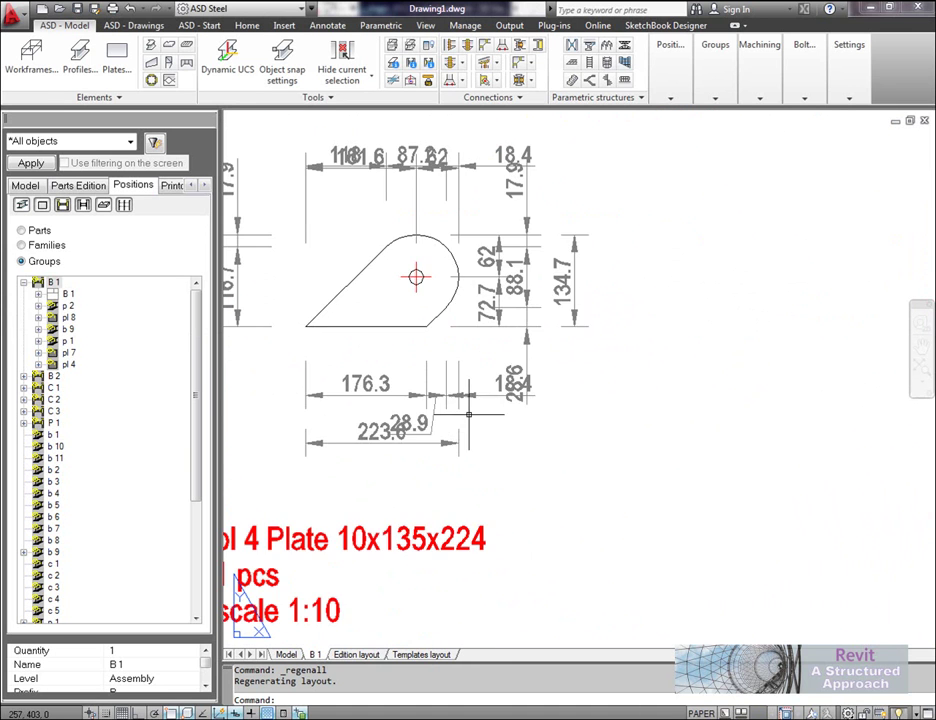
scroll(500, 325, down, 8)
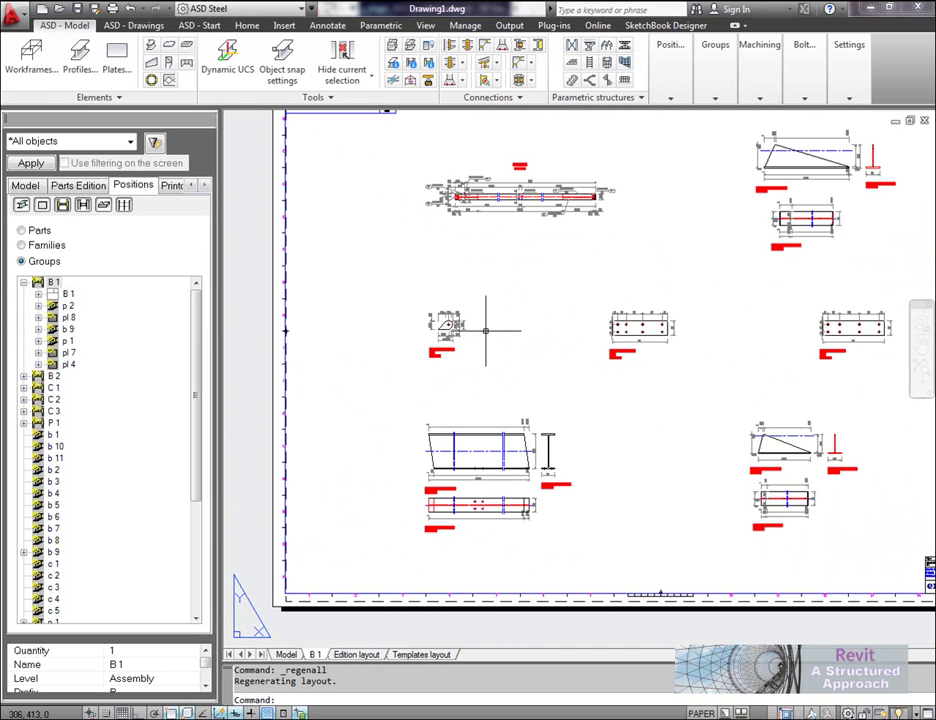
scroll(662, 329, up, 4)
scroll(662, 329, up, 1)
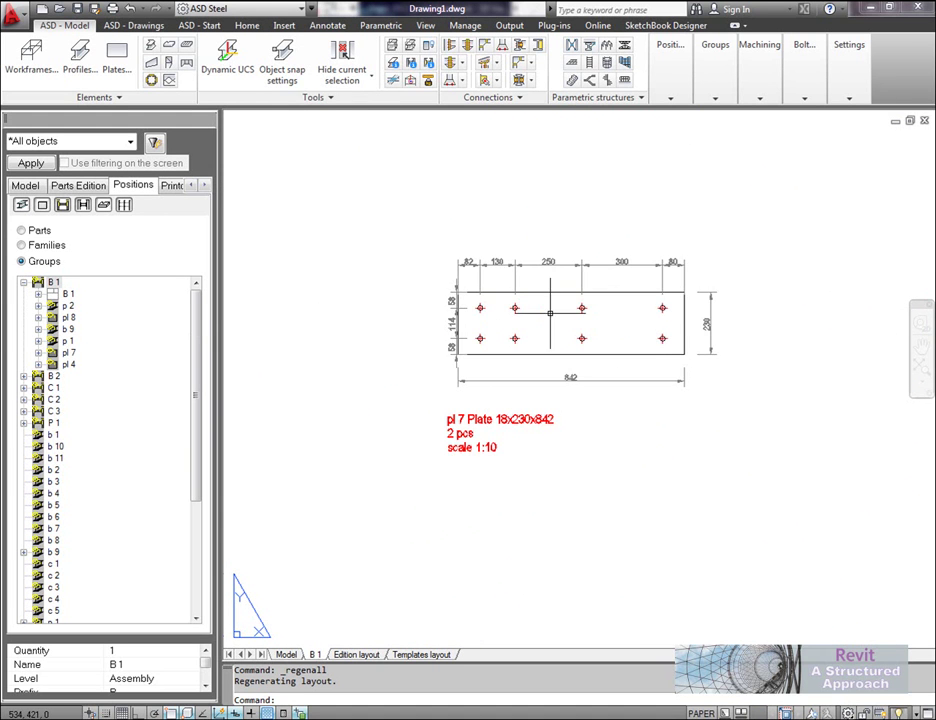
scroll(550, 313, down, 4)
middle_drag(482, 481, 315, 383)
middle_drag(756, 375, 652, 524)
scroll(610, 334, up, 2)
middle_drag(610, 334, 604, 476)
scroll(675, 397, down, 4)
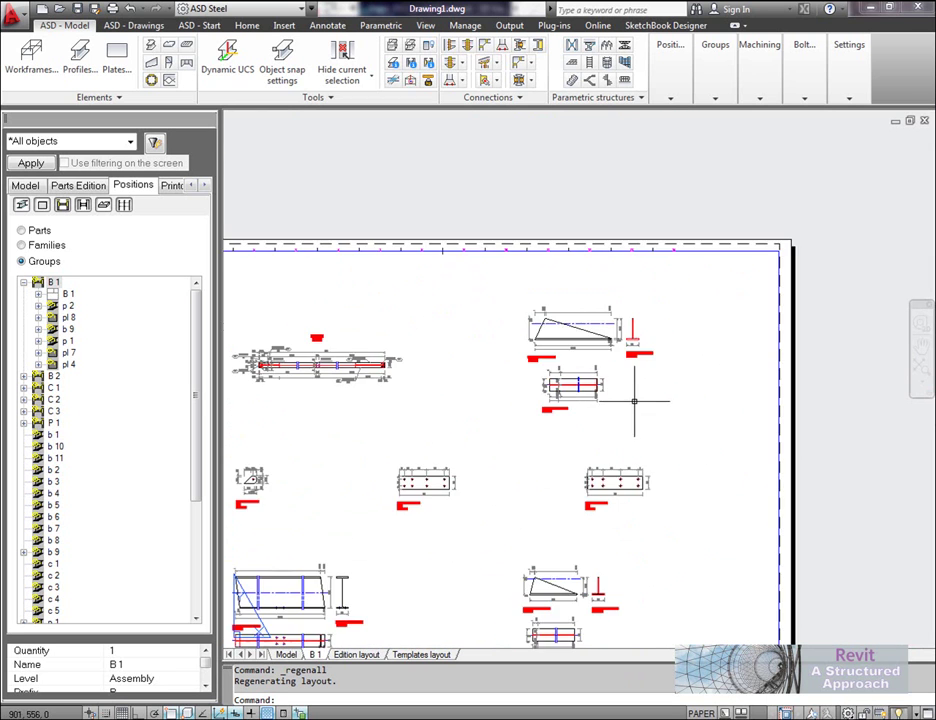
scroll(587, 440, down, 1)
scroll(587, 440, up, 2)
scroll(579, 403, down, 1)
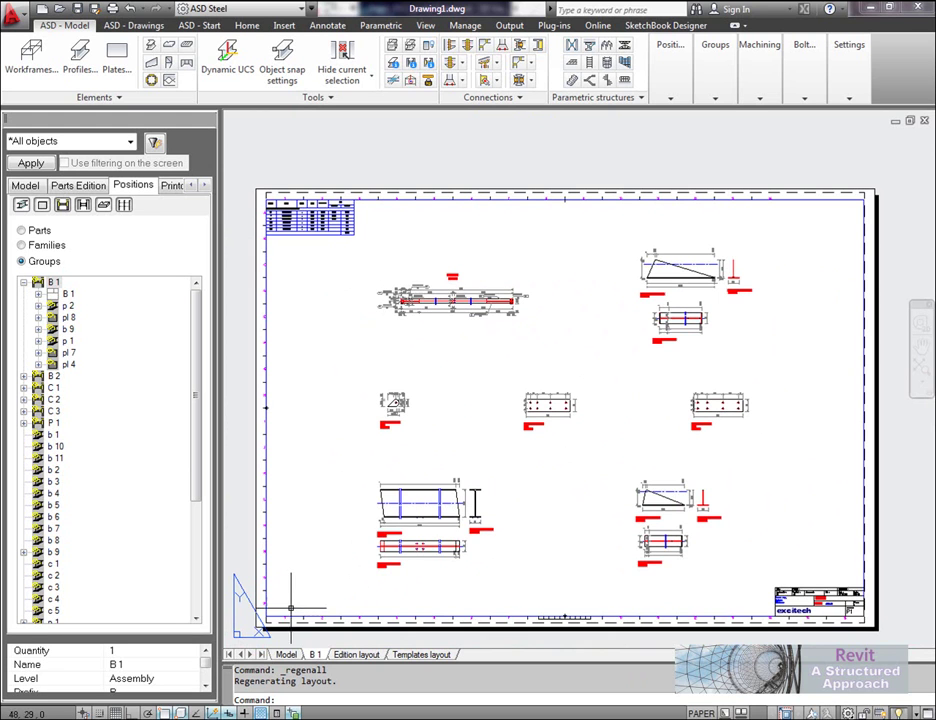
Step: Return to the 3D model and select the frame members, starting with rafter beam b 9
click(287, 656)
click(287, 655)
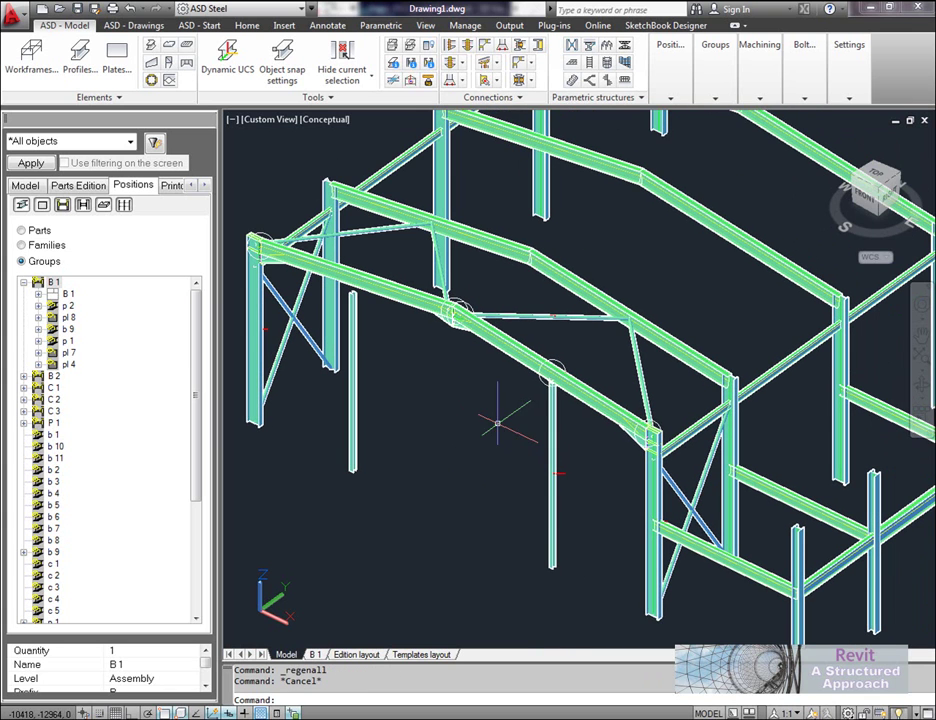
middle_drag(520, 428, 478, 398)
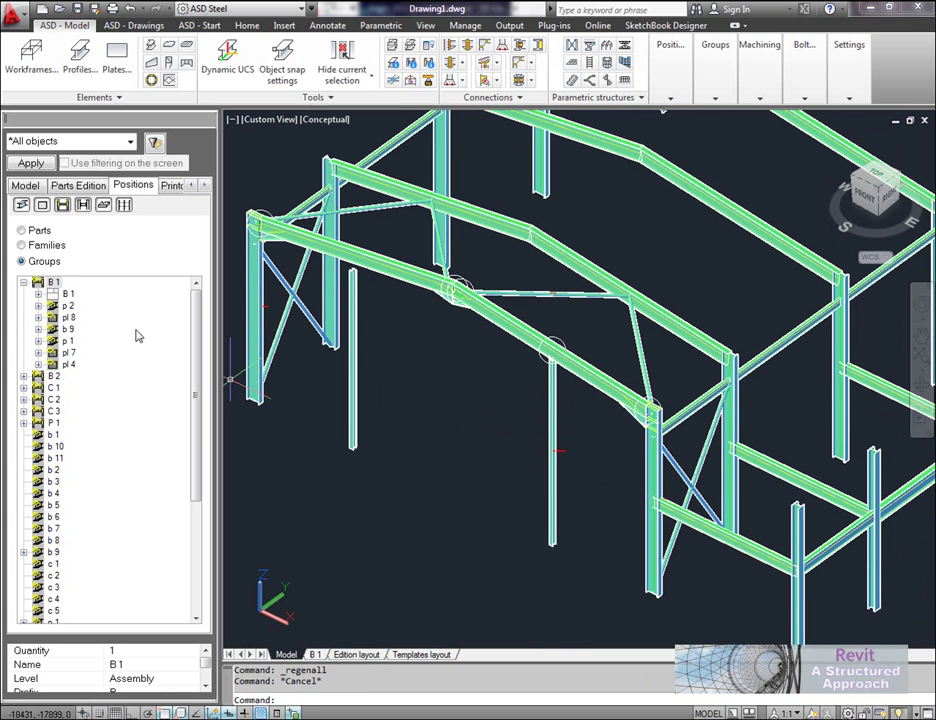
click(27, 186)
click(60, 614)
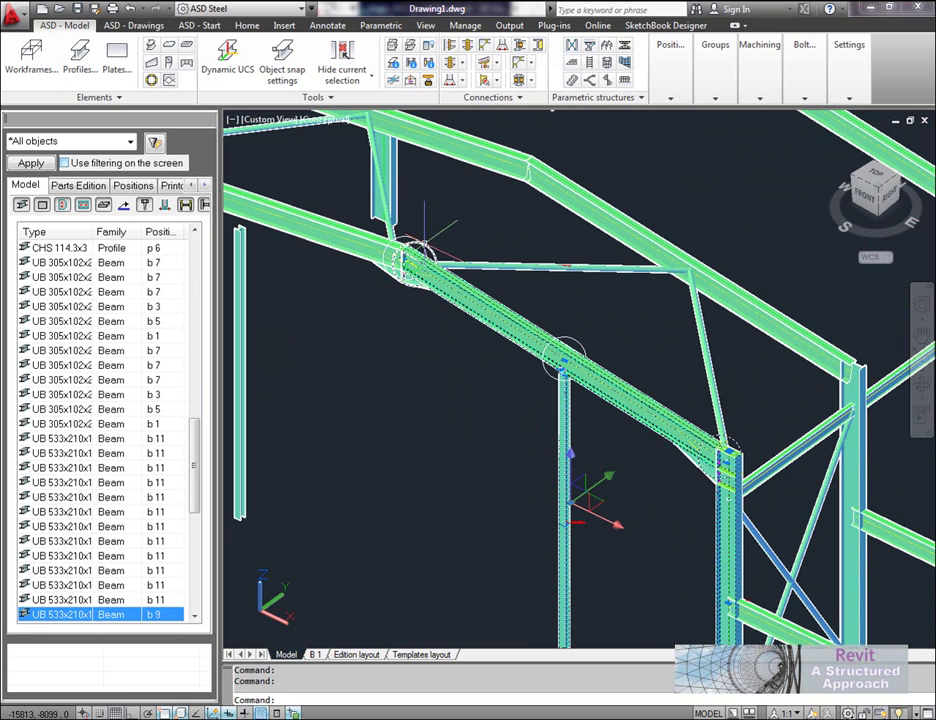
middle_drag(338, 307, 500, 384)
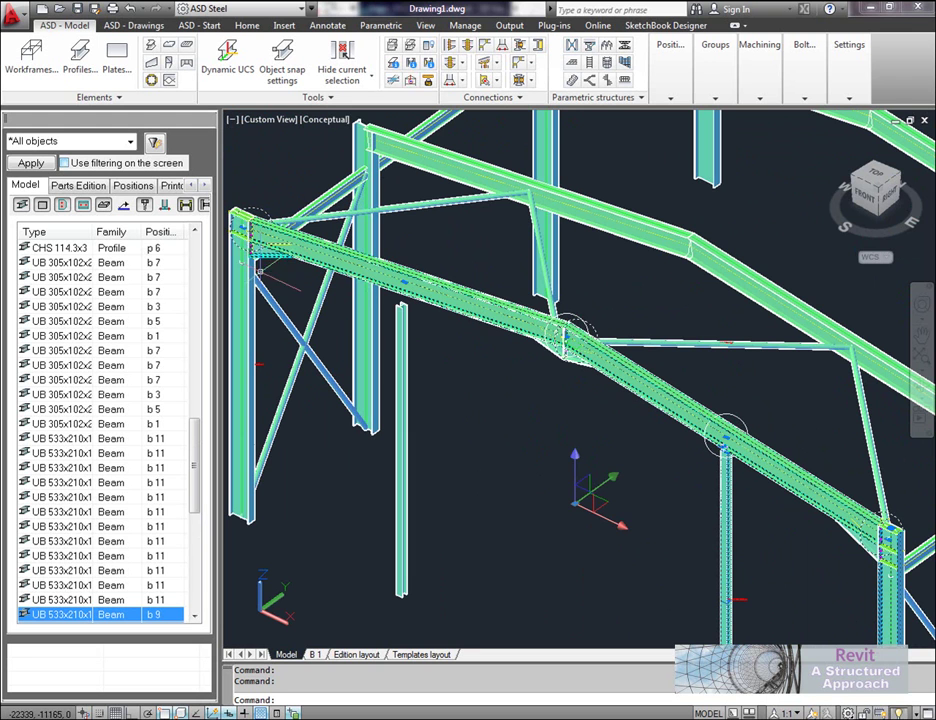
scroll(491, 368, down, 3)
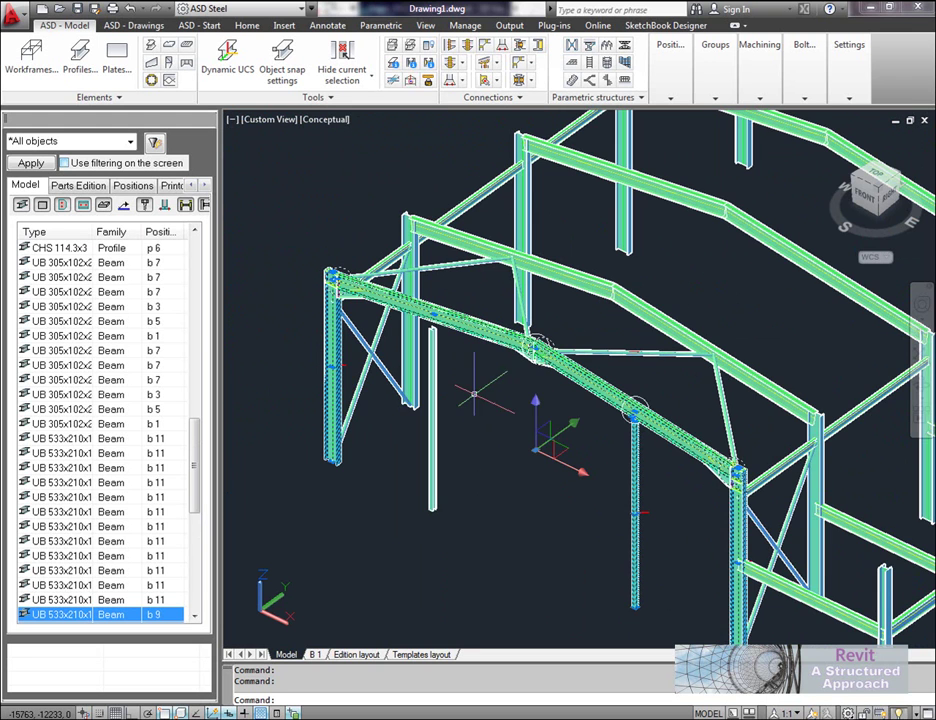
middle_drag(474, 397, 397, 352)
Step: Group the selected members as a Standard group named 'frame' using the WCS
right_click(127, 620)
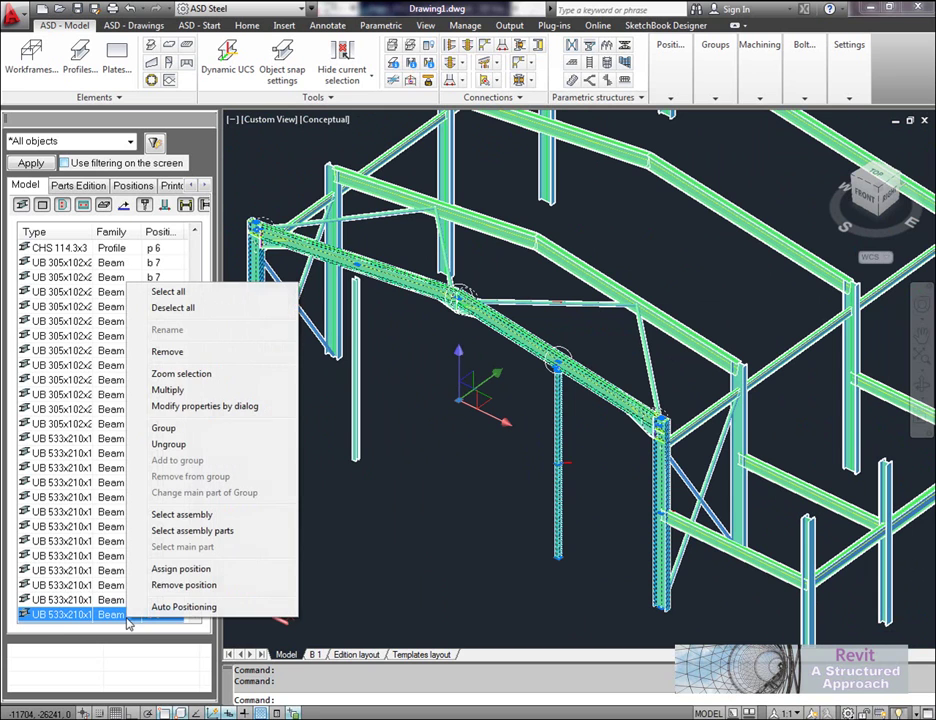
click(163, 428)
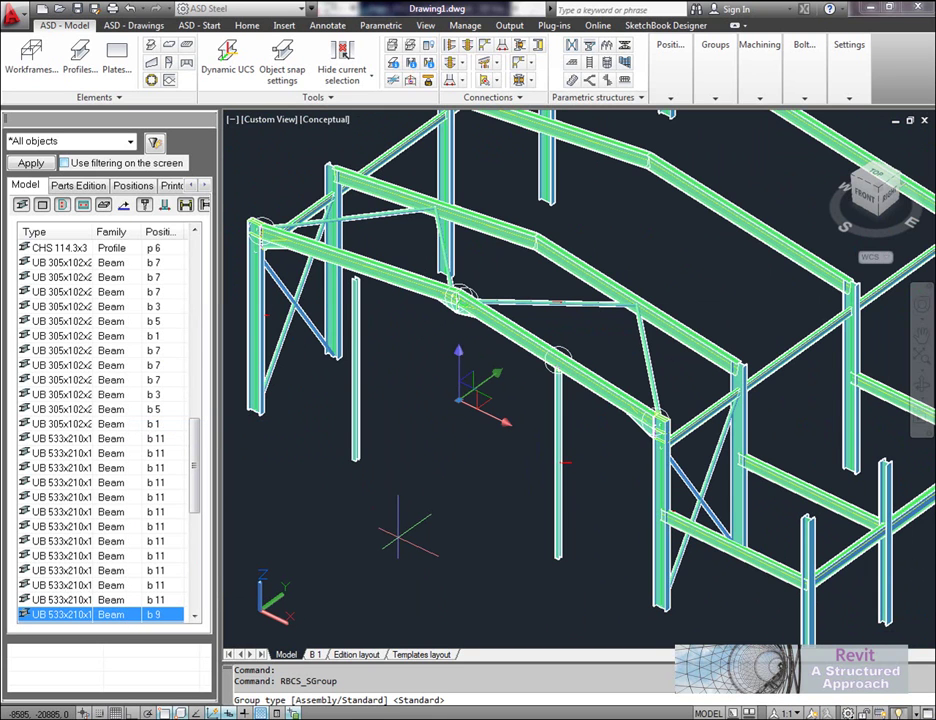
key(Return)
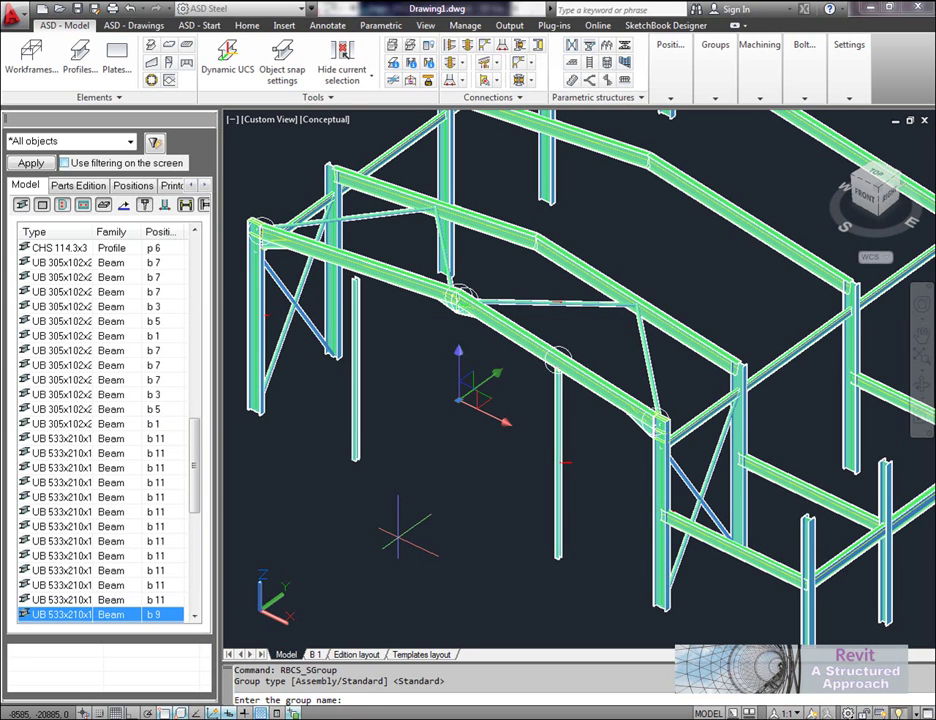
key(Return)
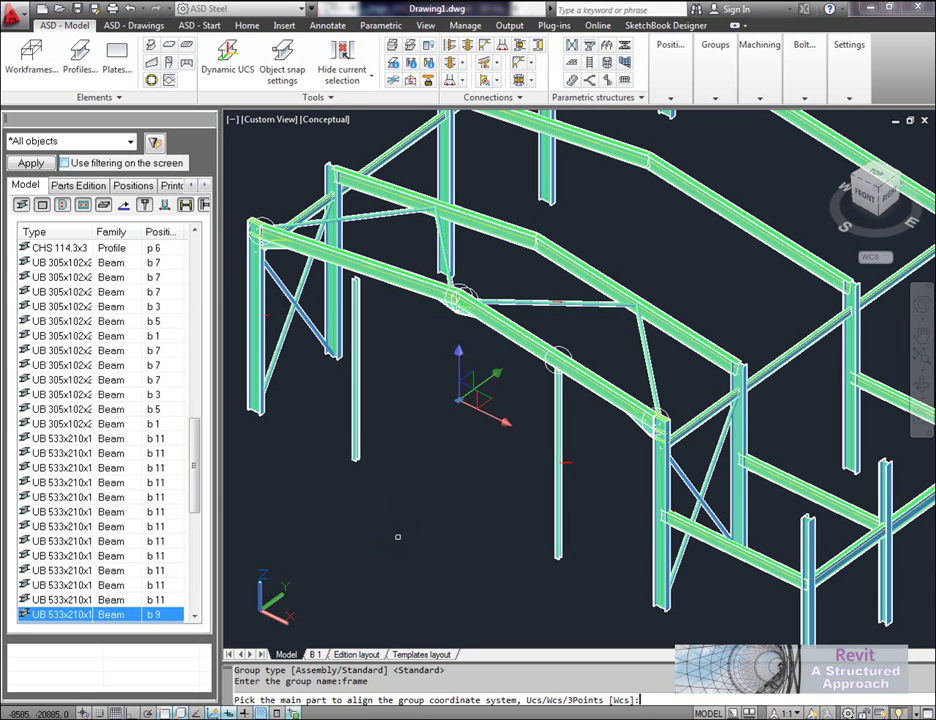
key(Return)
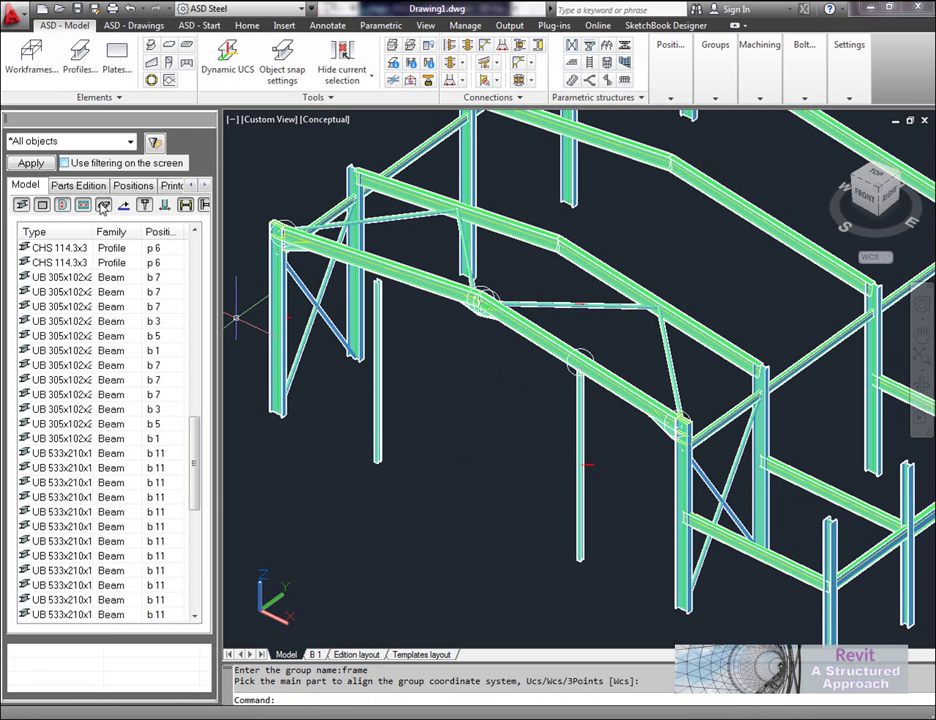
Step: Collapse B 1 in the groups tree and choose Attach document for the frame group
click(122, 186)
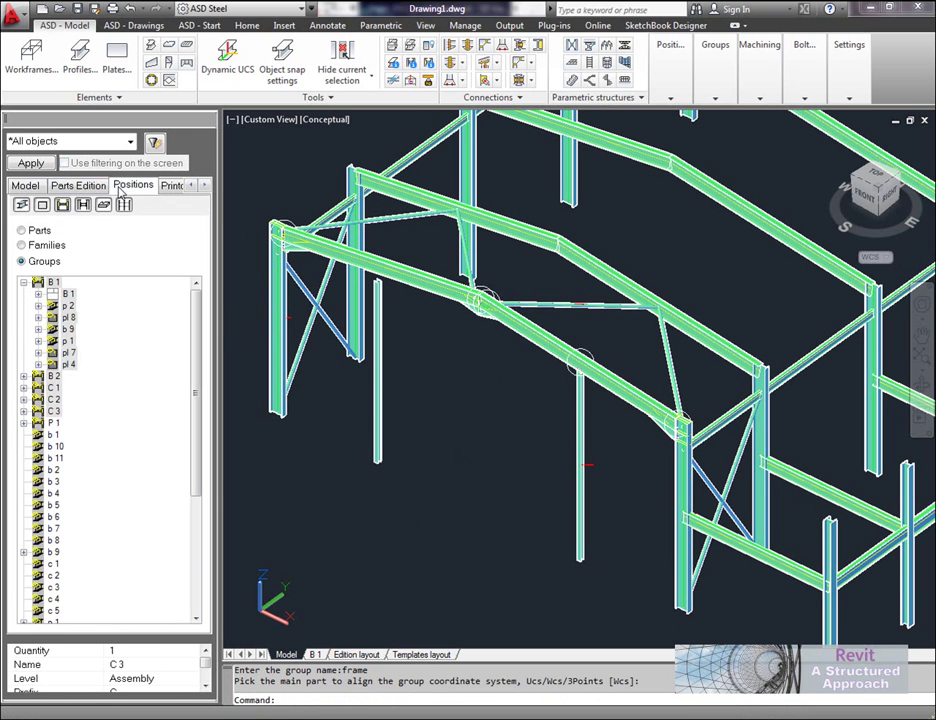
click(24, 283)
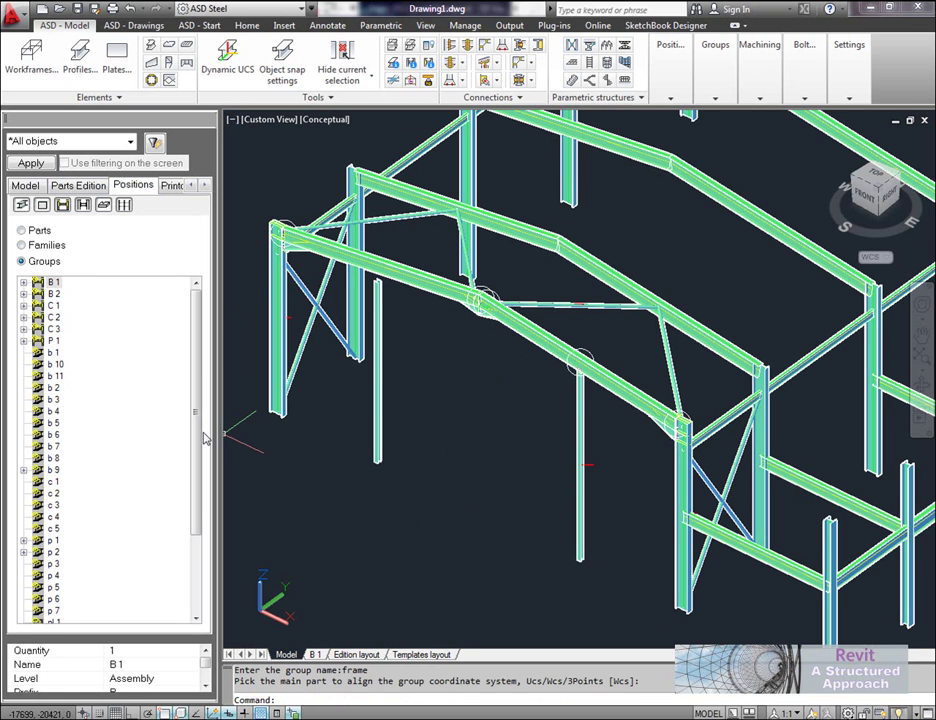
drag(197, 435, 199, 590)
click(56, 611)
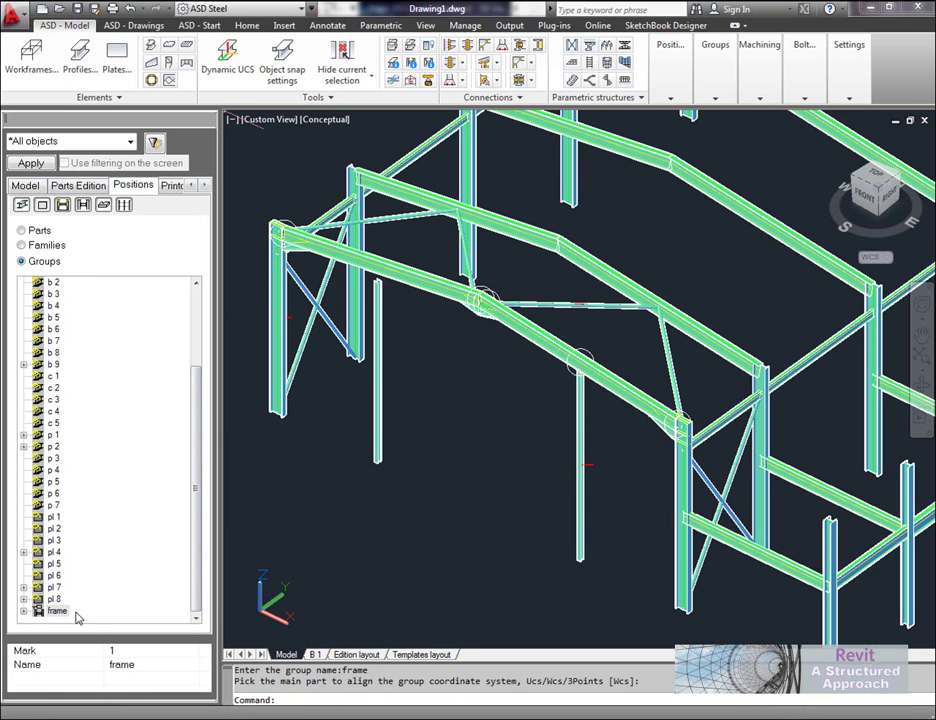
right_click(57, 612)
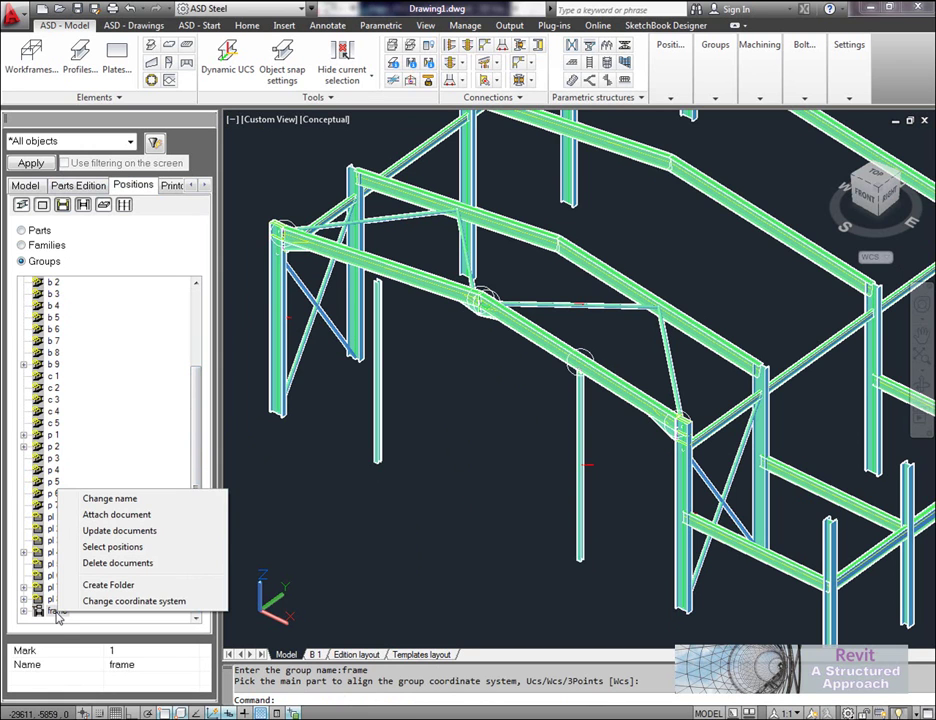
click(116, 514)
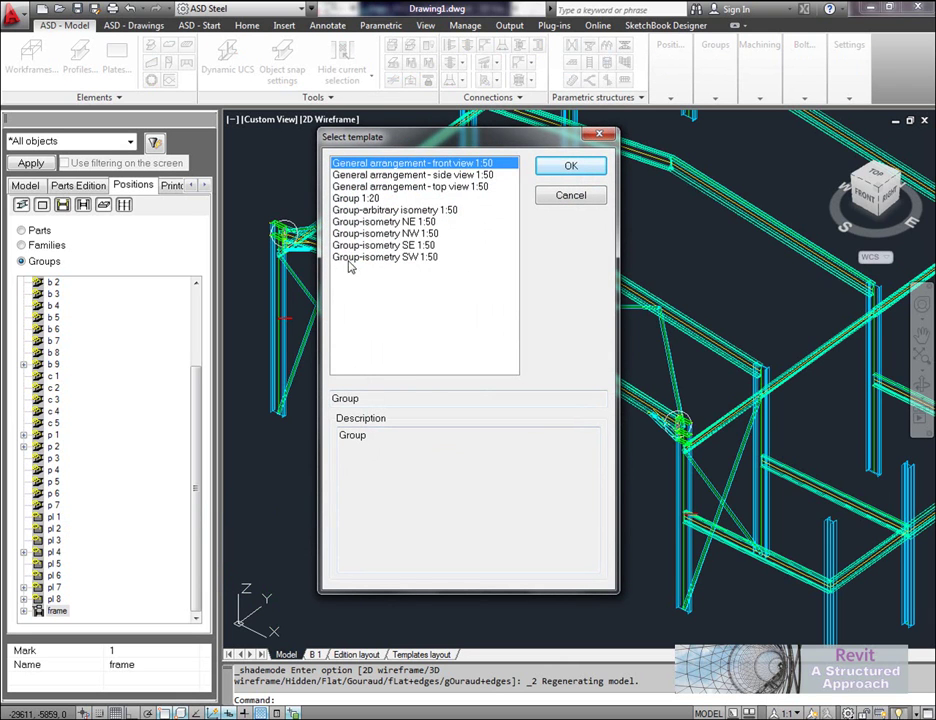
Step: Generate a Group-isometry SE 1:50 drawing for the frame group
click(410, 258)
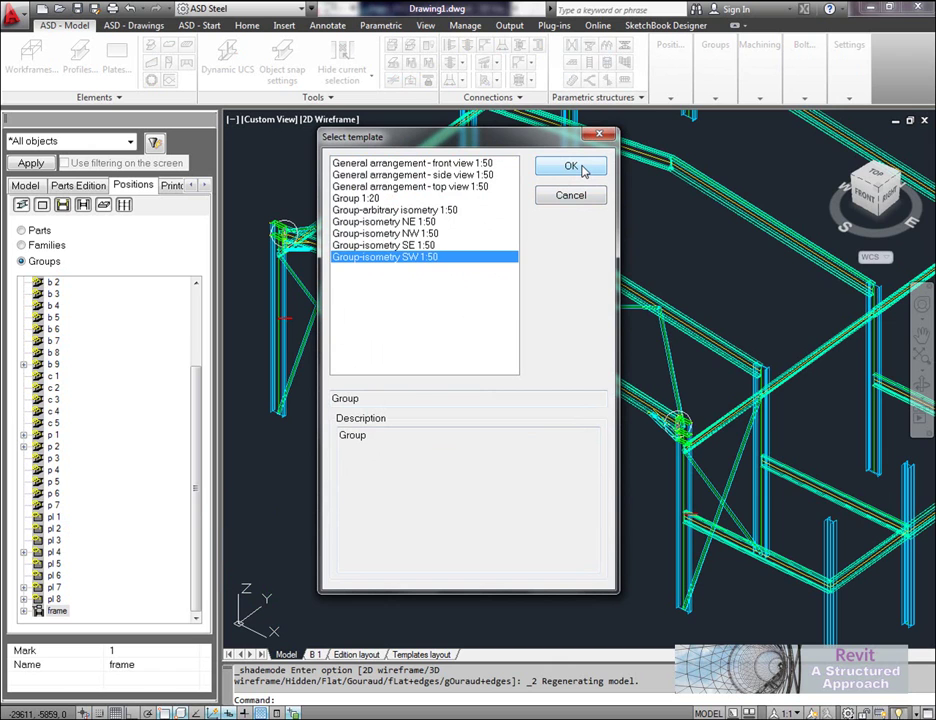
click(426, 246)
click(570, 167)
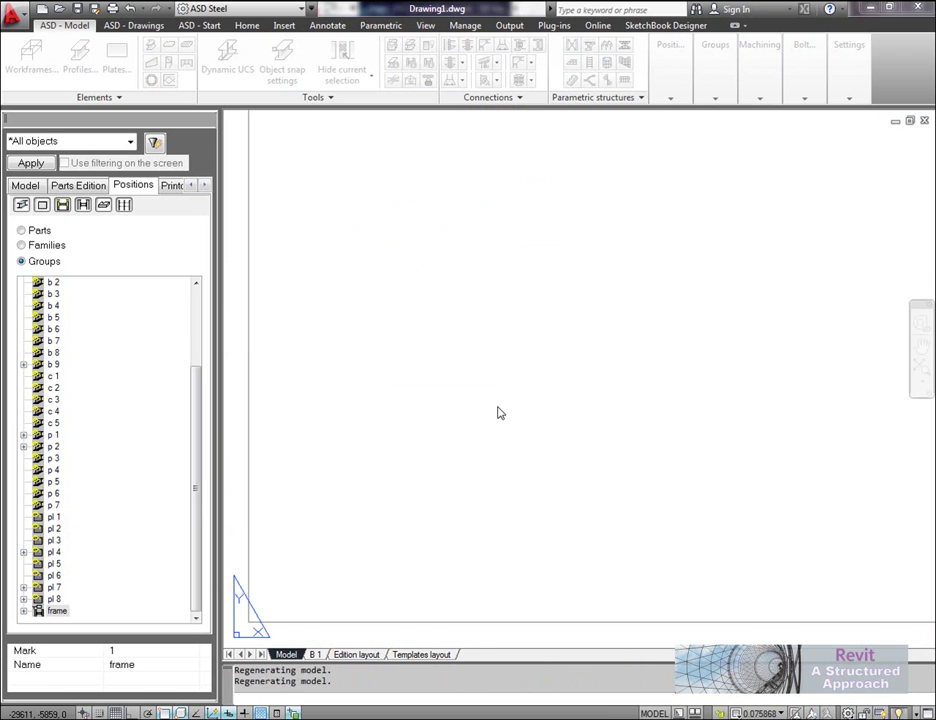
scroll(683, 428, up, 5)
scroll(683, 428, down, 6)
scroll(590, 408, up, 1)
mouse_move(590, 408)
middle_down()
mouse_move(545, 390)
mouse_move(518, 409)
middle_up()
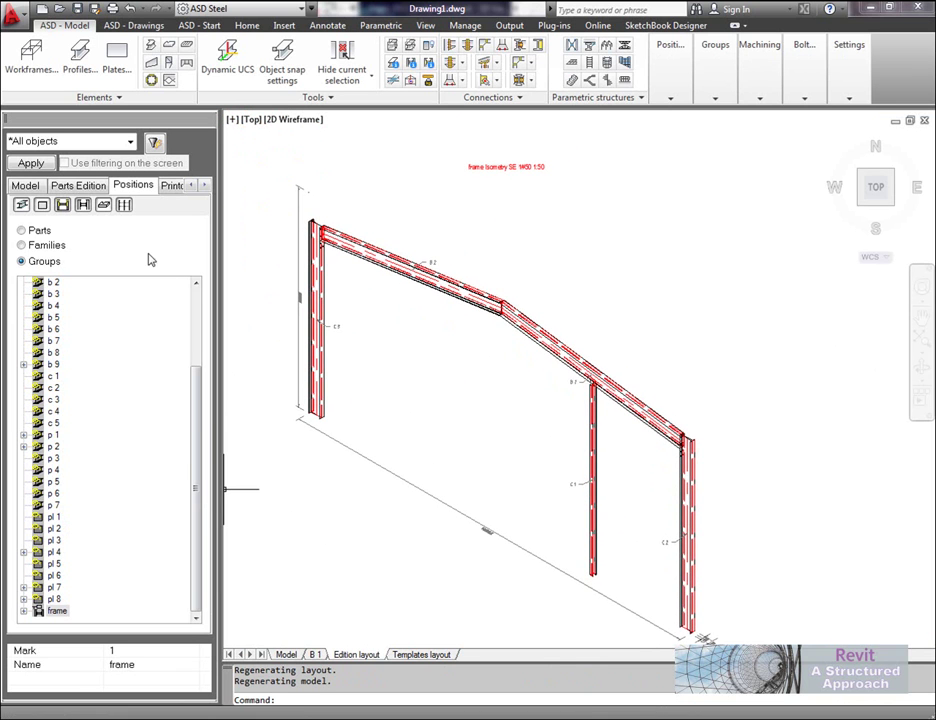
Step: Expand the frame group and bring up the actions for frame_Drawing
click(23, 611)
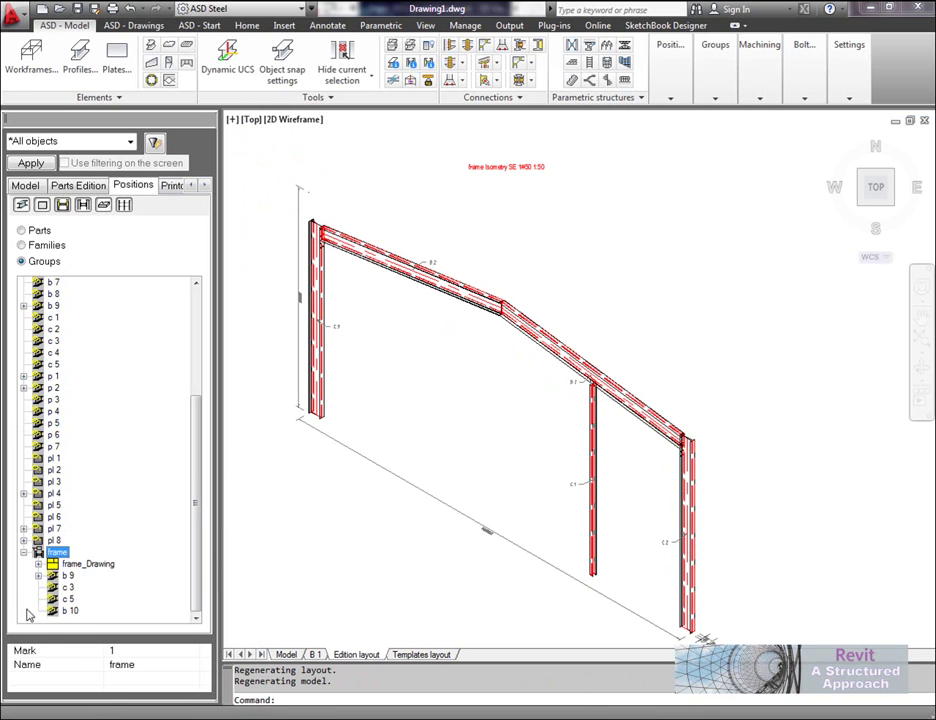
click(78, 565)
right_click(75, 566)
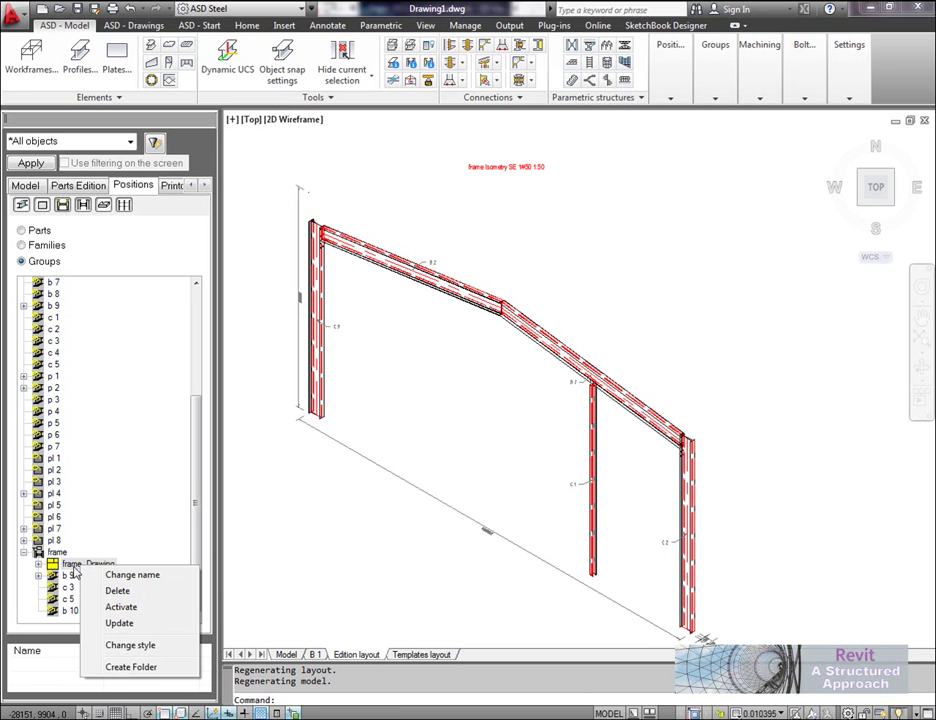
Step: Apply the Group - detailed dimensioning style to frame_Drawing
click(147, 647)
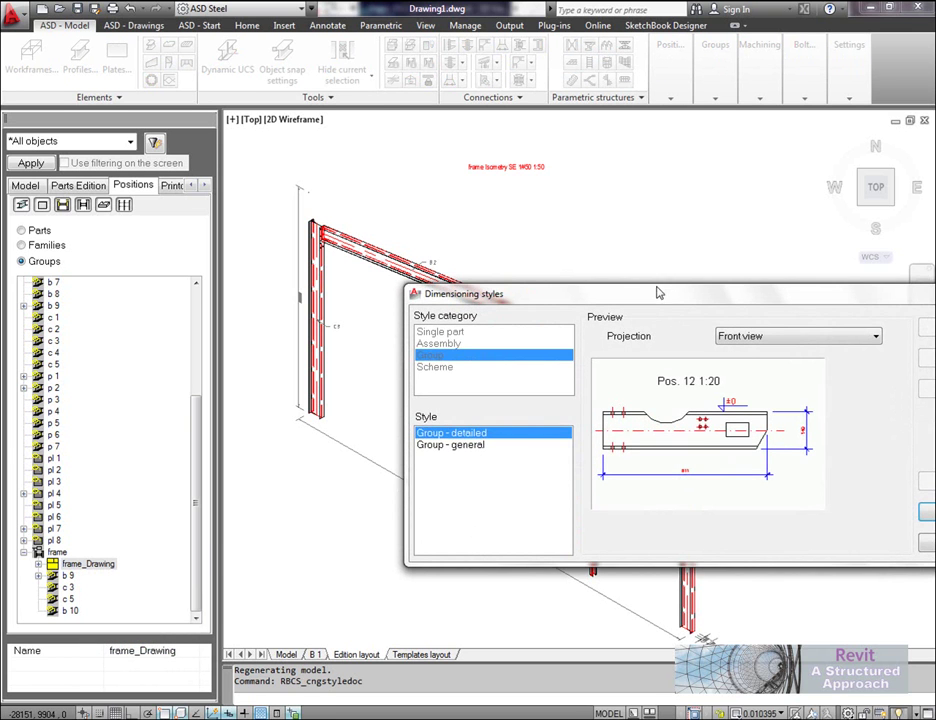
drag(664, 289, 407, 254)
click(236, 410)
click(204, 398)
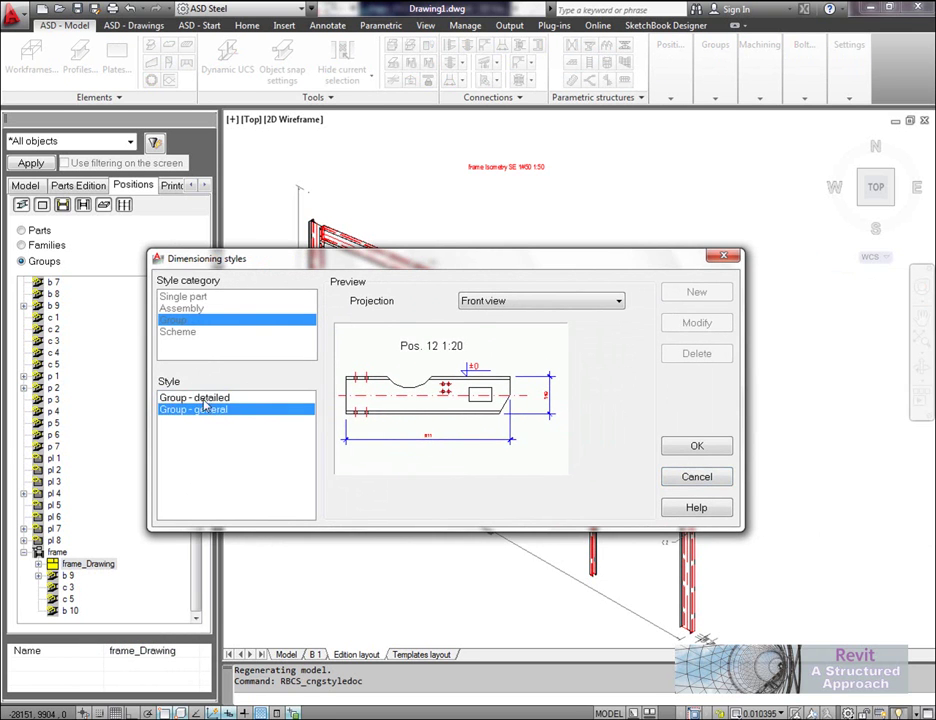
click(698, 450)
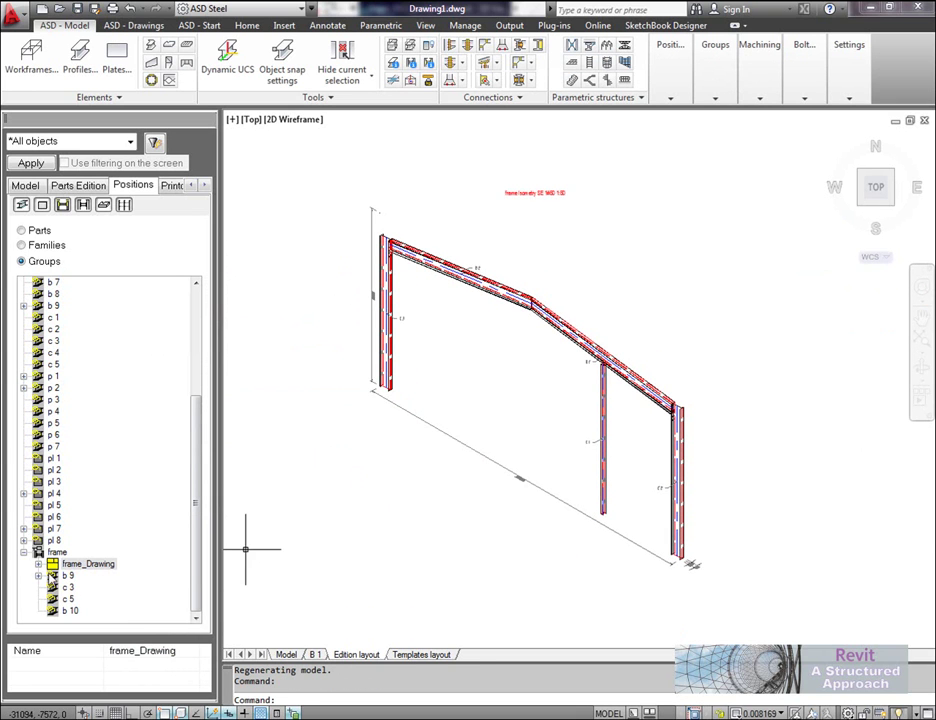
Step: Expand frame_Drawing and bring up the actions for its Isometry SE 1:50 view
click(38, 564)
click(80, 576)
right_click(86, 577)
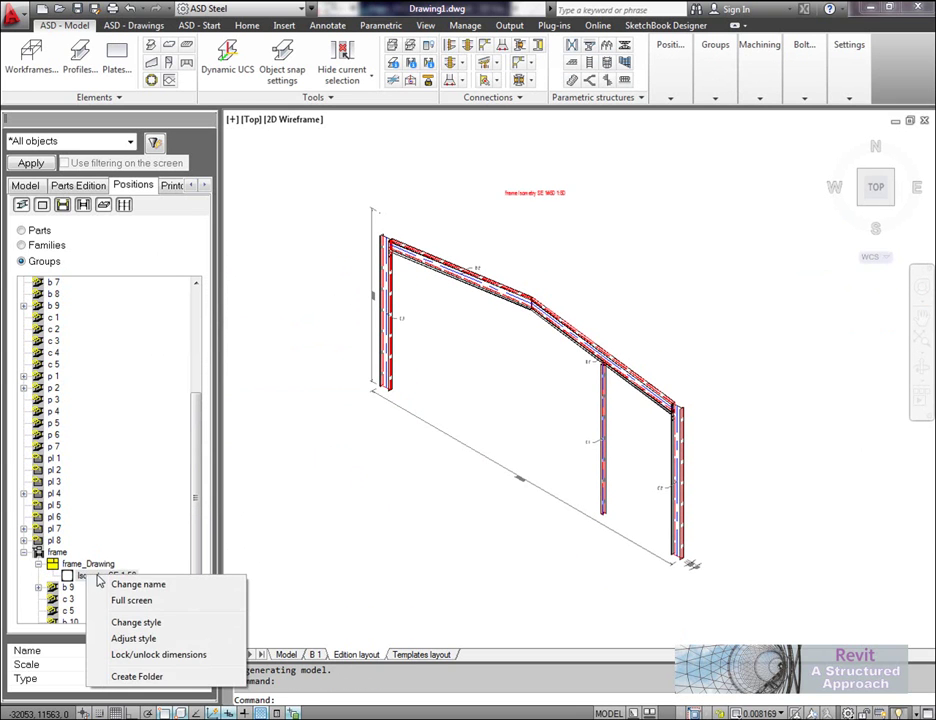
Step: Turn on Bolts and Parts labels in the Isometry SE 1:50 view style and apply
click(146, 639)
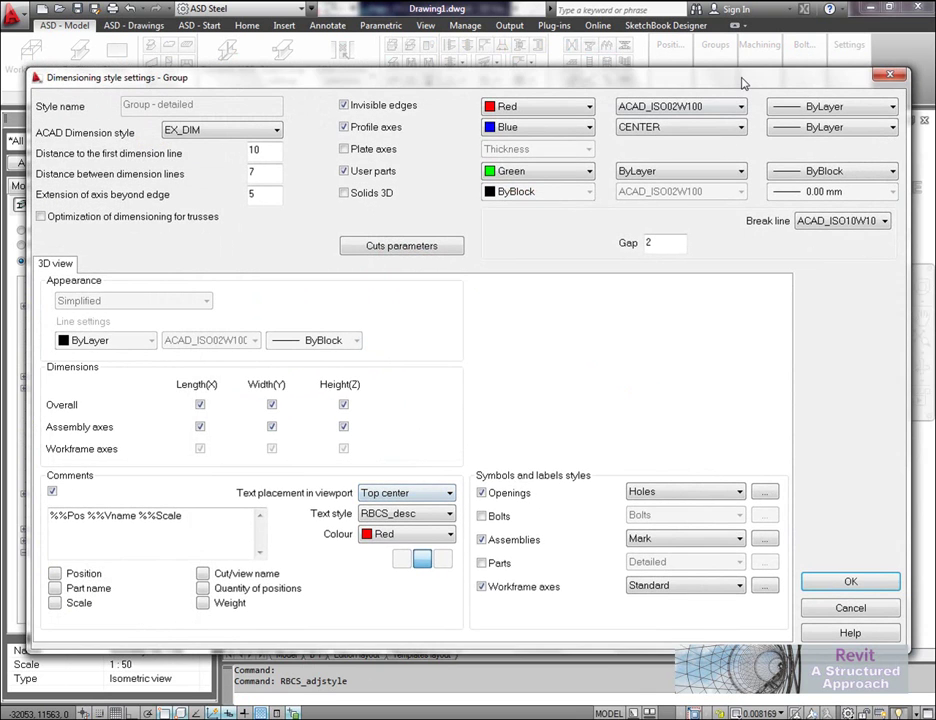
drag(743, 83, 594, 170)
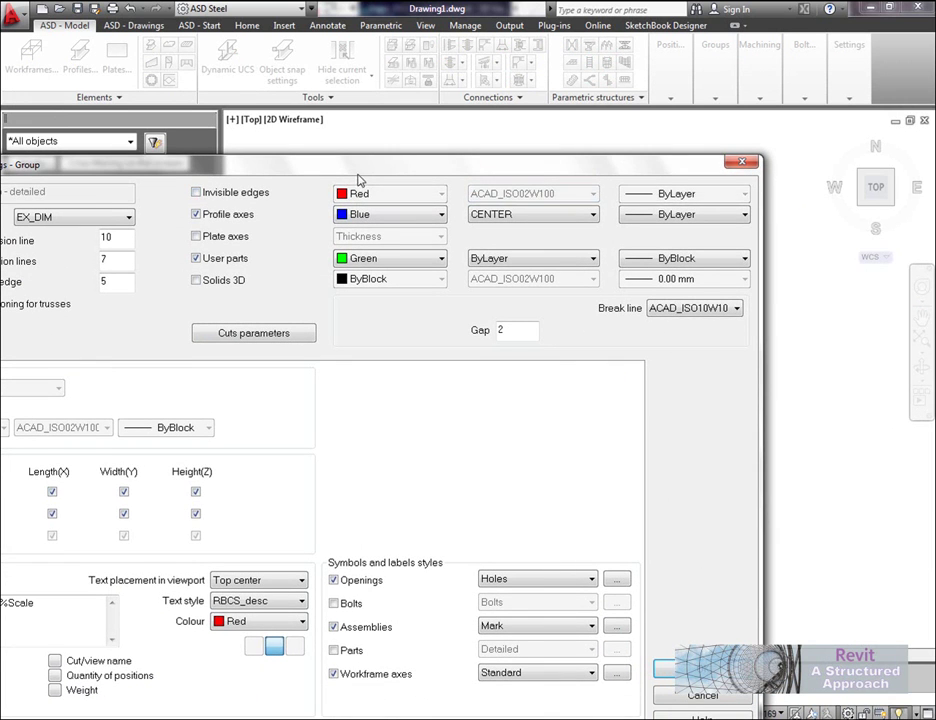
drag(360, 170, 400, 76)
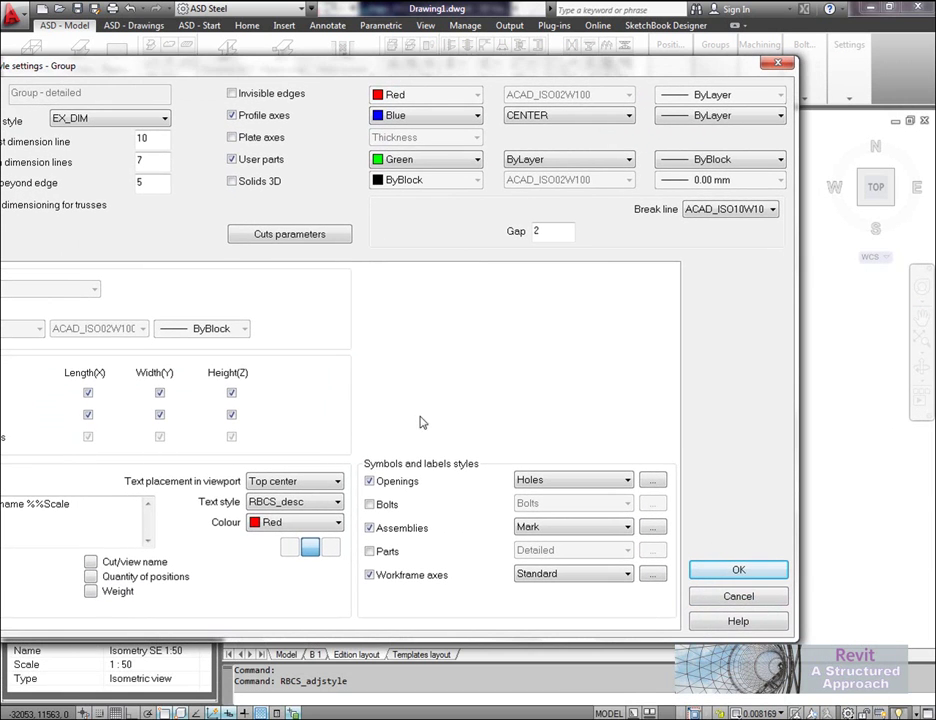
click(370, 505)
click(376, 553)
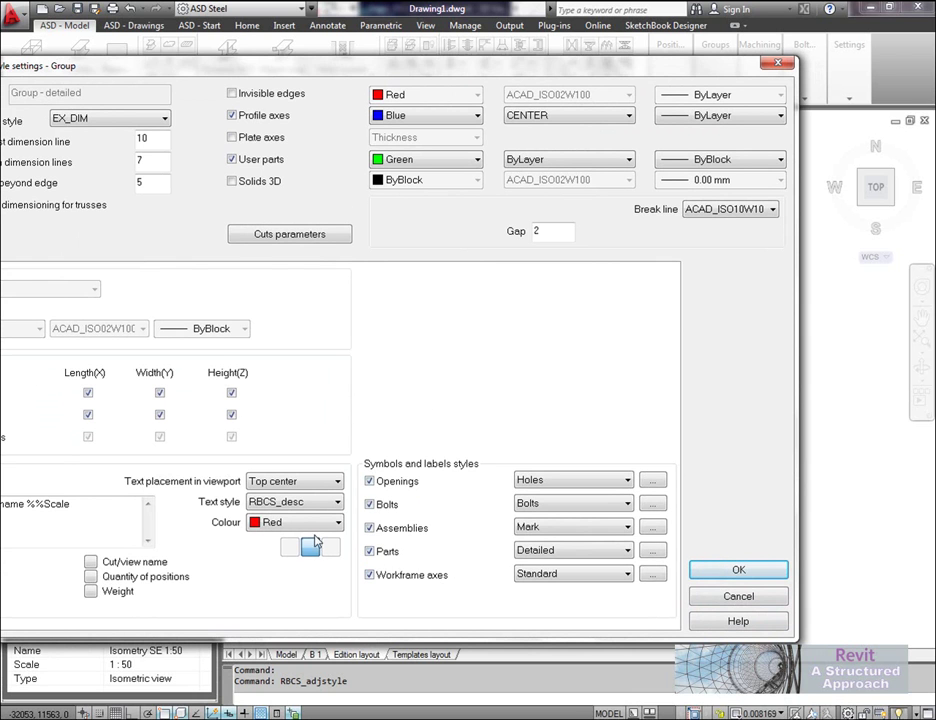
drag(705, 67, 485, 66)
click(536, 568)
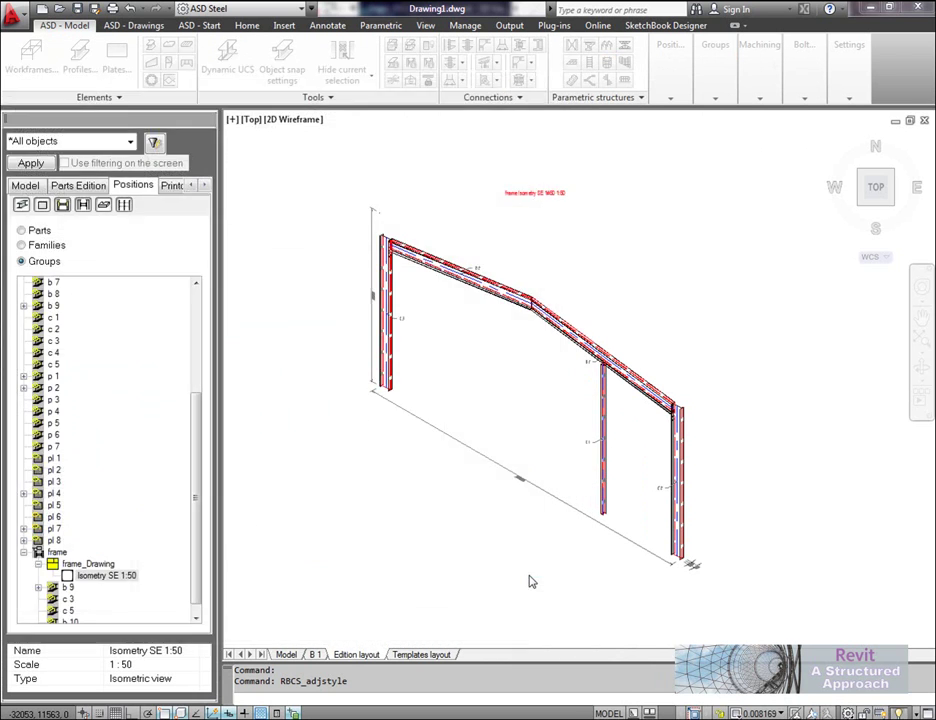
Step: Check the new bolt labels on the frame, then switch to the B 1 layout sheet
scroll(700, 397, up, 5)
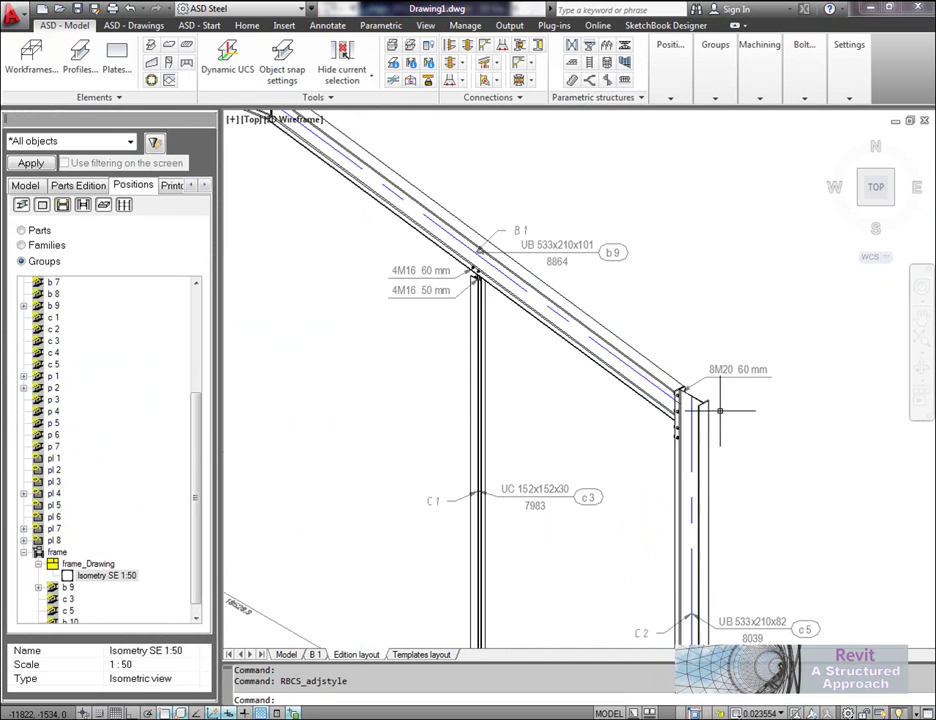
scroll(687, 397, down, 8)
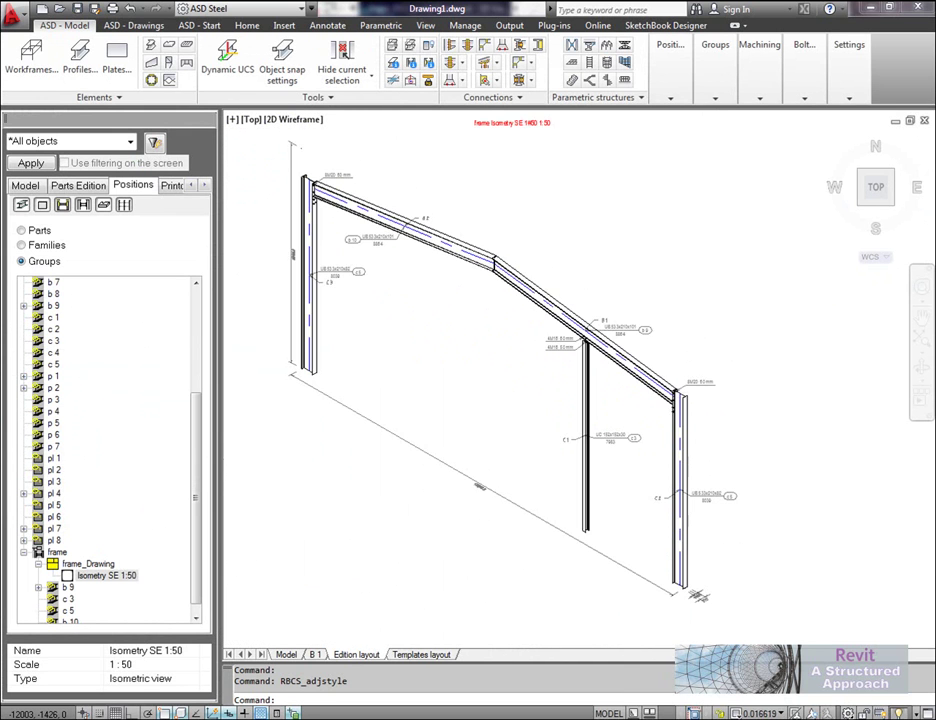
middle_drag(605, 319, 602, 327)
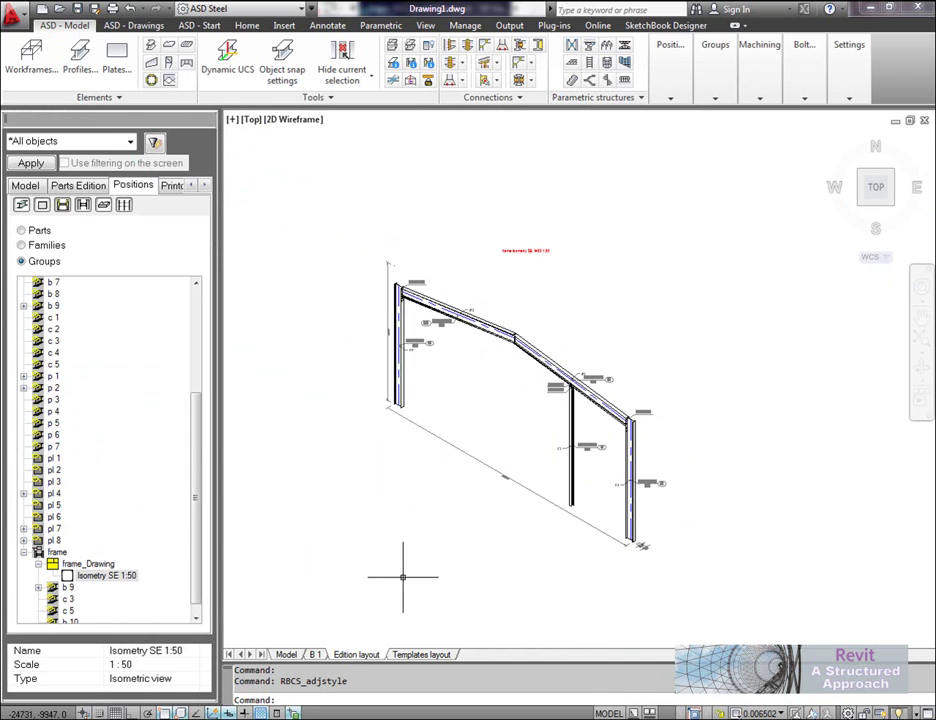
click(315, 654)
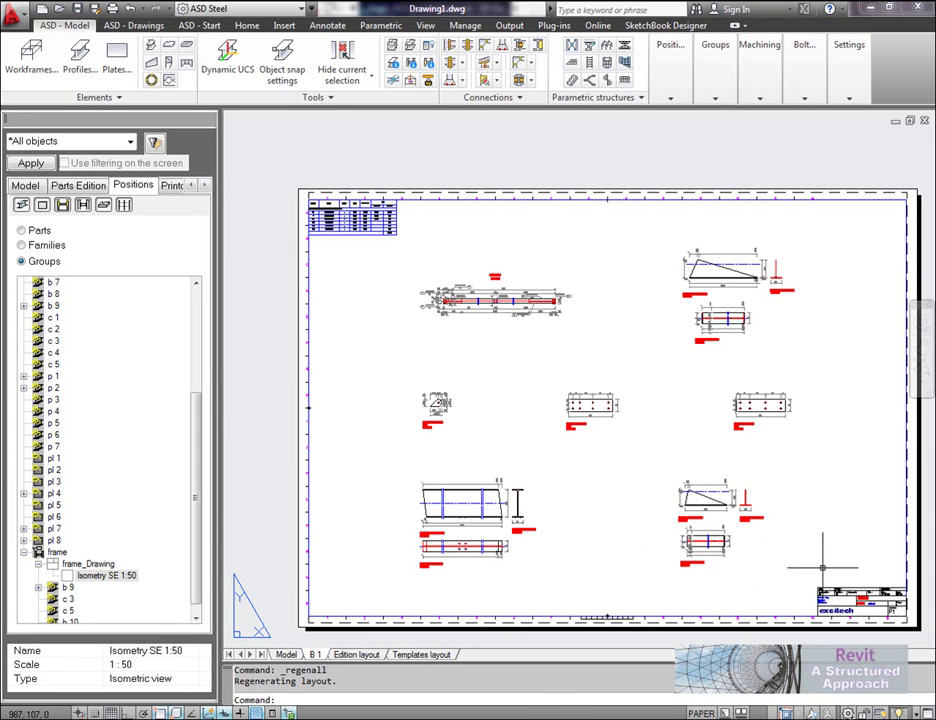
Step: Move all the B 1 sheet's detail views to the right with MOVE
click(828, 598)
click(362, 256)
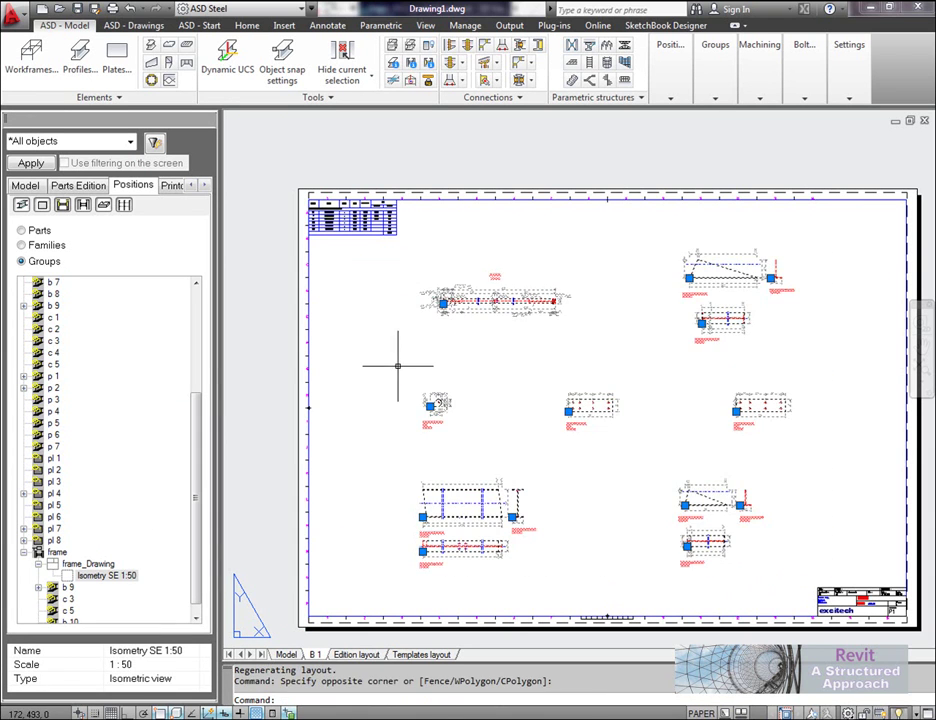
text(M)
key(Return)
click(495, 360)
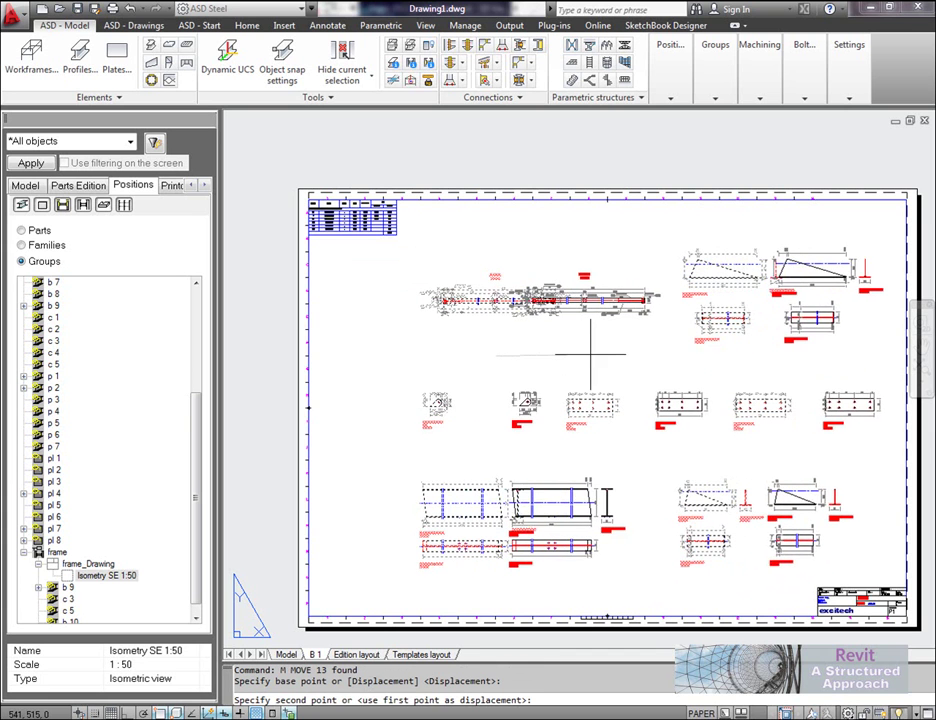
click(590, 356)
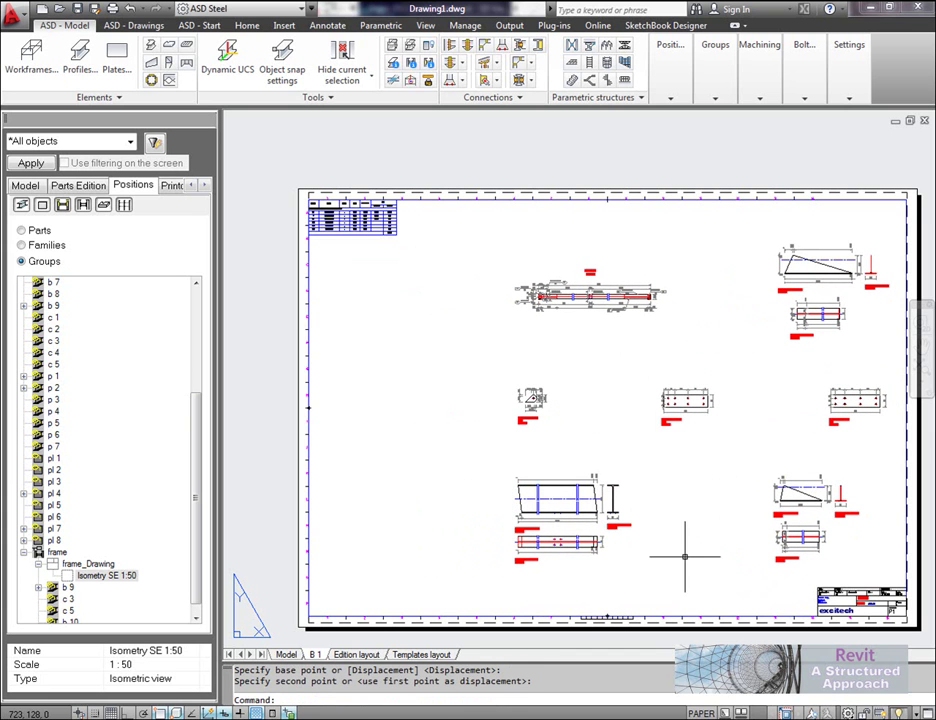
Step: Move the six left-hand views further right, leaving the left side empty
text(M)
key(Return)
click(729, 582)
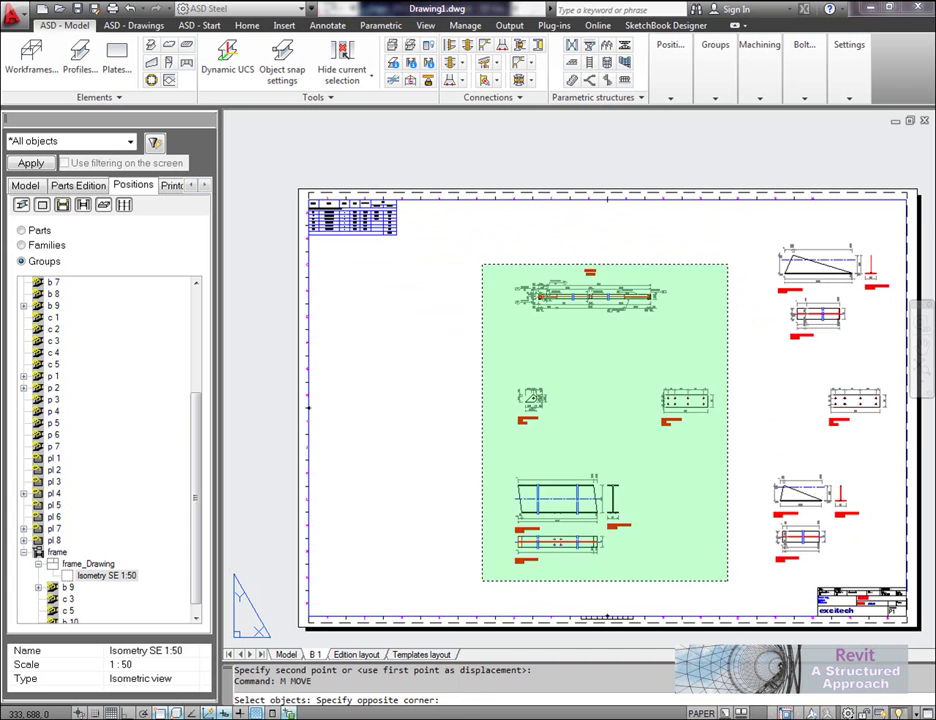
click(475, 255)
key(Return)
click(428, 323)
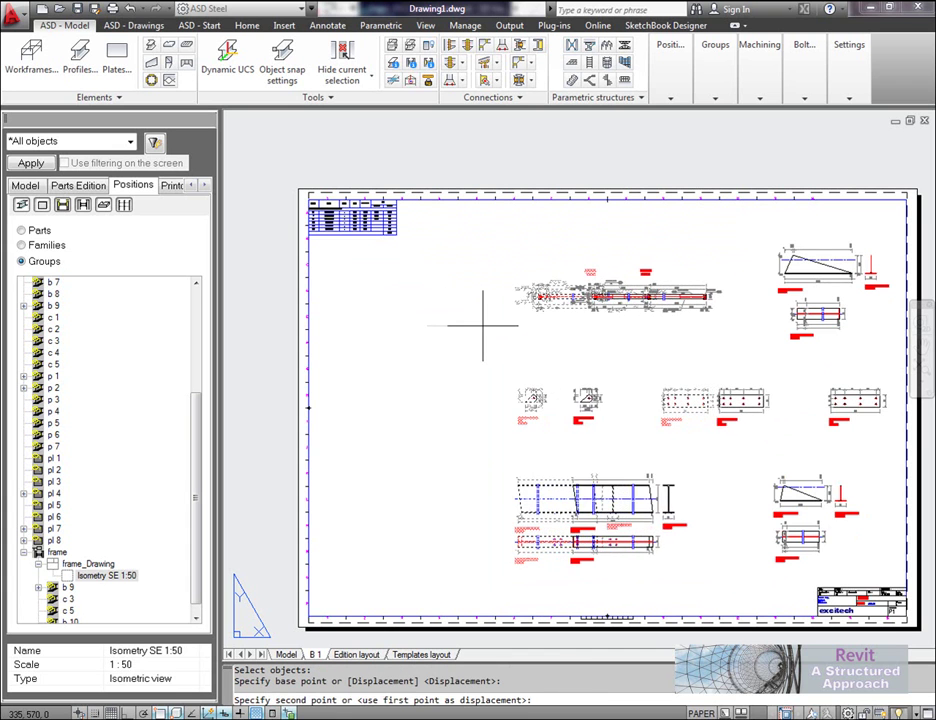
click(483, 324)
middle_drag(449, 359, 456, 352)
Step: Add the Isometry SE 1:50 frame view as a block on the B 1 sheet's empty left side
right_click(105, 578)
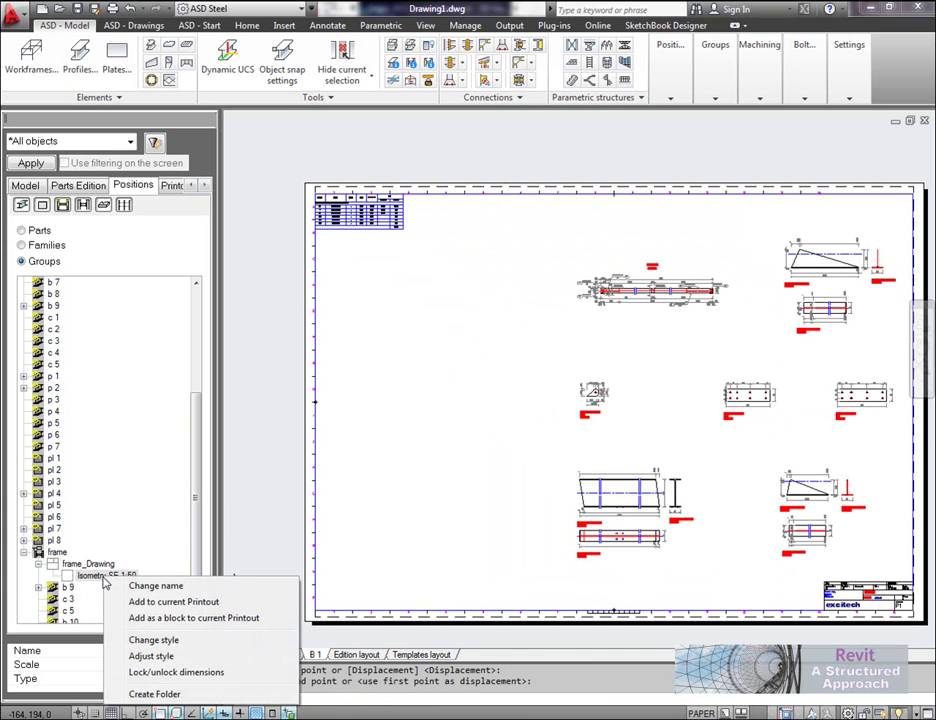
click(216, 618)
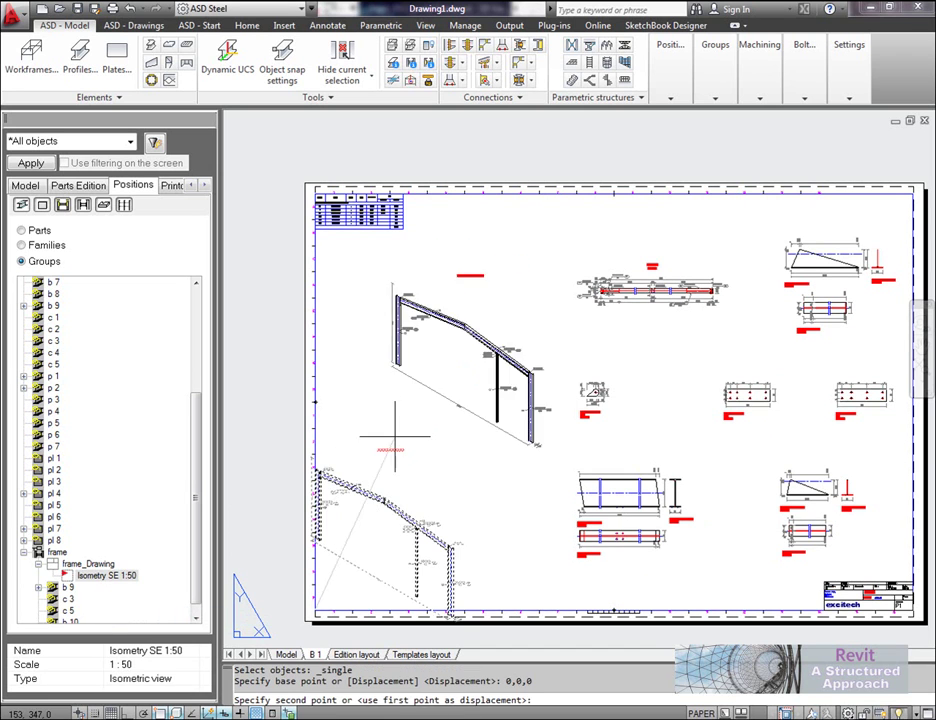
click(386, 335)
middle_drag(410, 445, 352, 427)
scroll(352, 427, up, 5)
scroll(376, 370, down, 5)
scroll(478, 318, up, 3)
scroll(480, 317, down, 3)
scroll(480, 317, up, 3)
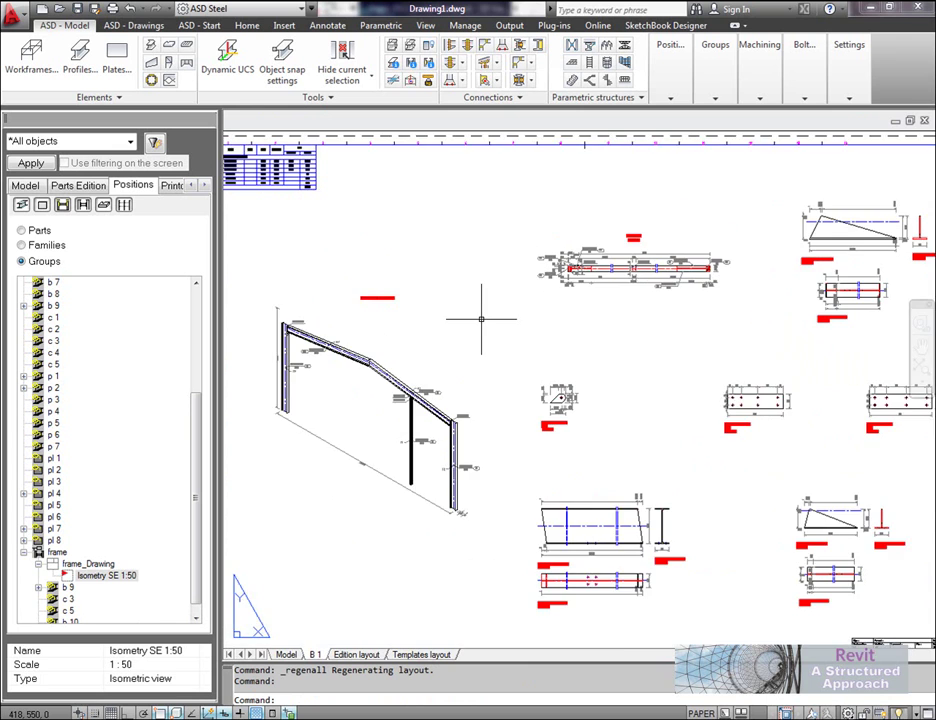
middle_drag(480, 317, 432, 309)
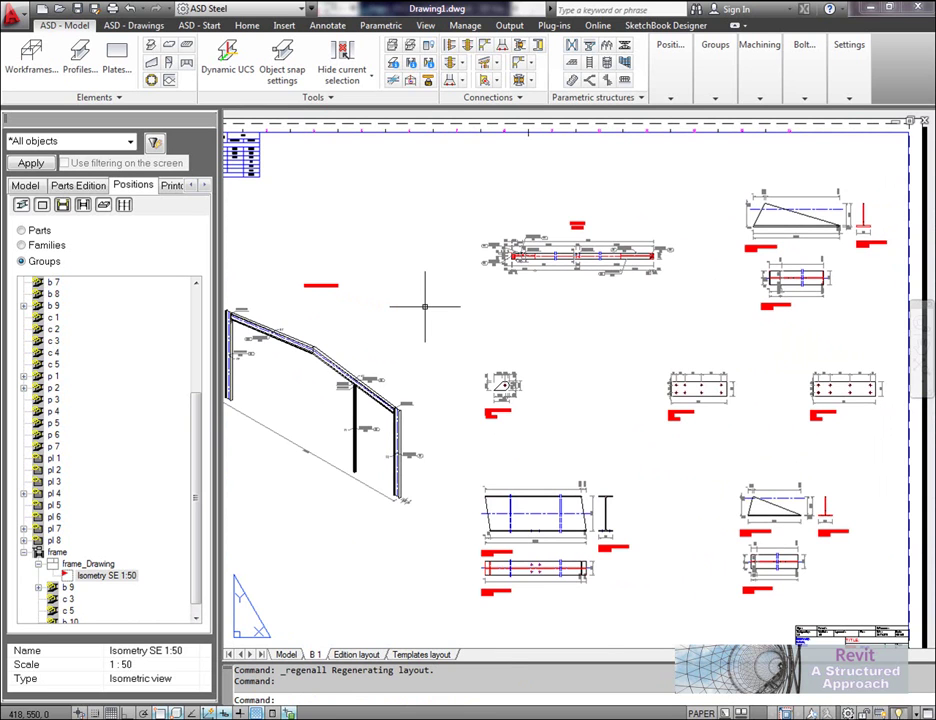
scroll(430, 290, up, 8)
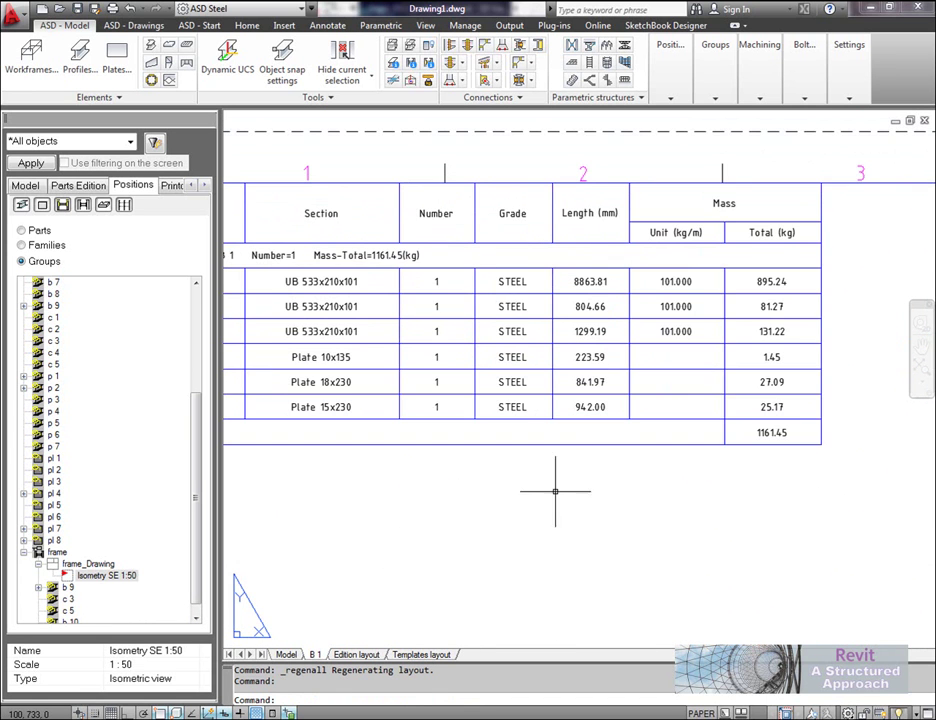
mouse_move(543, 487)
middle_down()
mouse_move(581, 539)
mouse_move(589, 470)
middle_up()
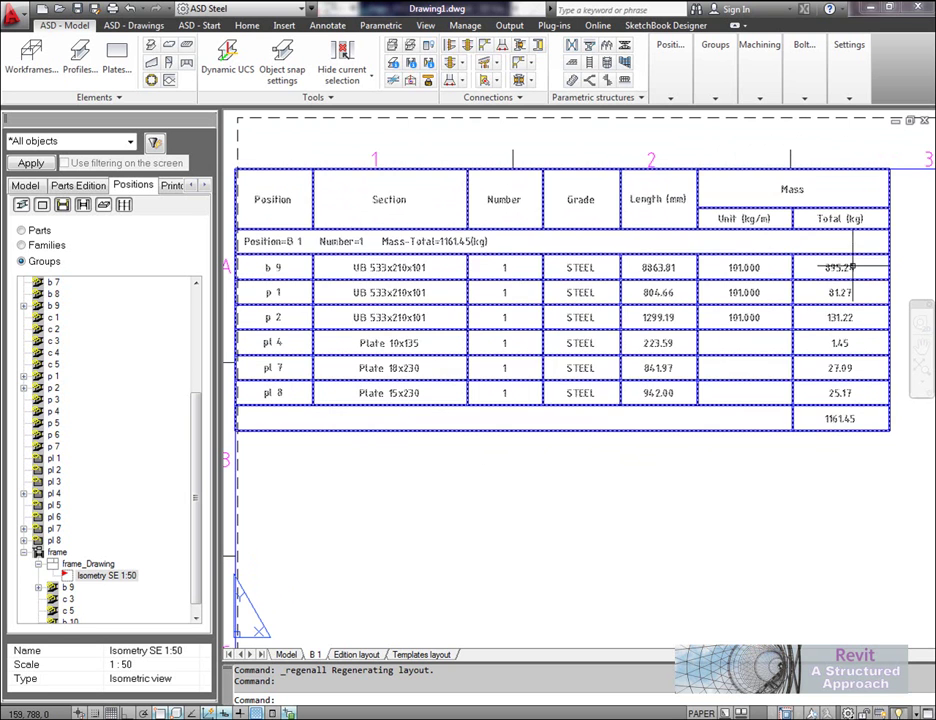
scroll(444, 331, down, 2)
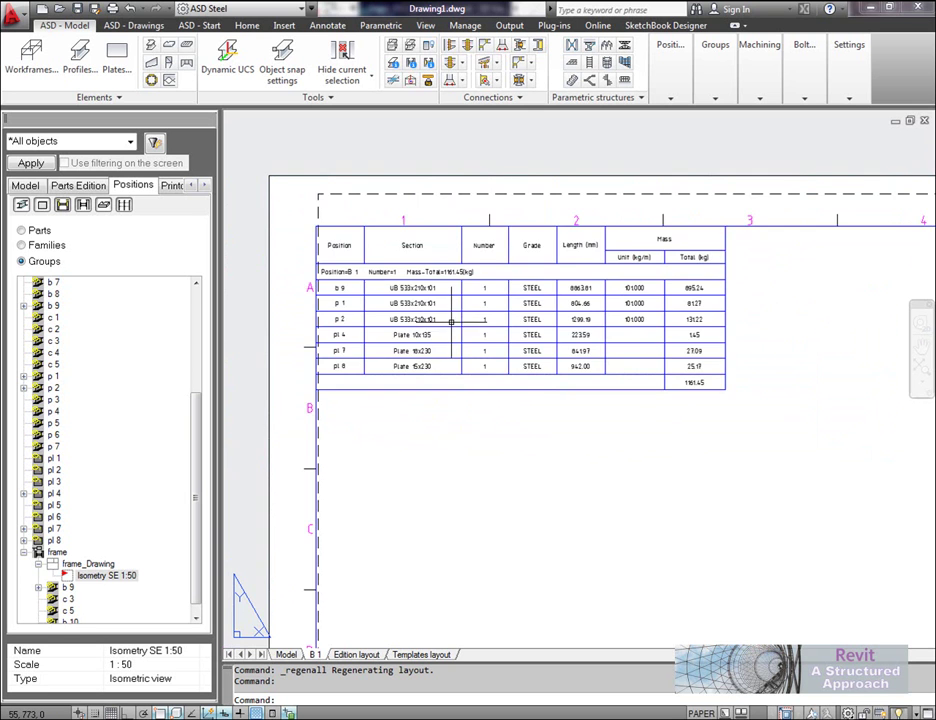
scroll(570, 407, down, 3)
middle_drag(570, 407, 451, 309)
mouse_move(723, 479)
middle_down()
mouse_move(593, 379)
mouse_move(606, 368)
middle_up()
middle_drag(480, 430, 508, 431)
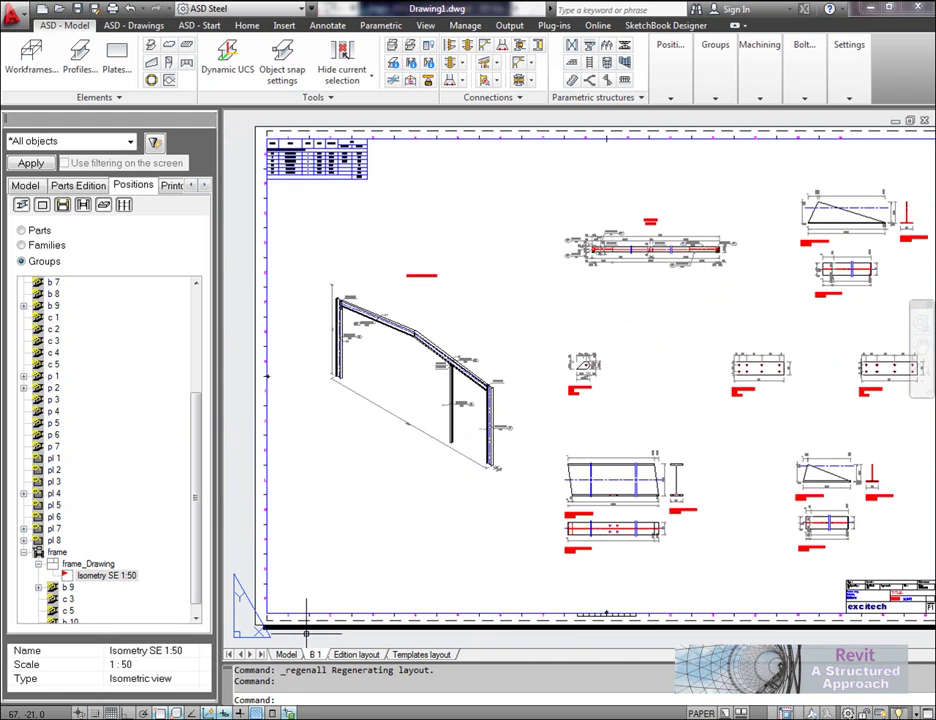